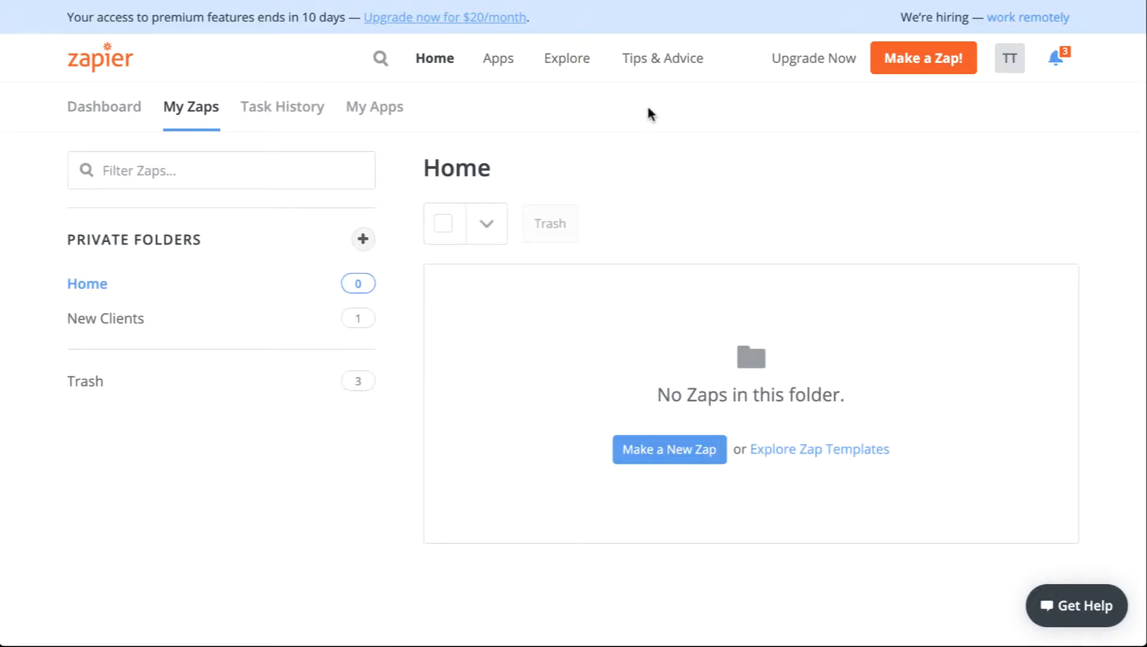
Start making a new zap from the My Zaps dashboard
left_click(139, 319)
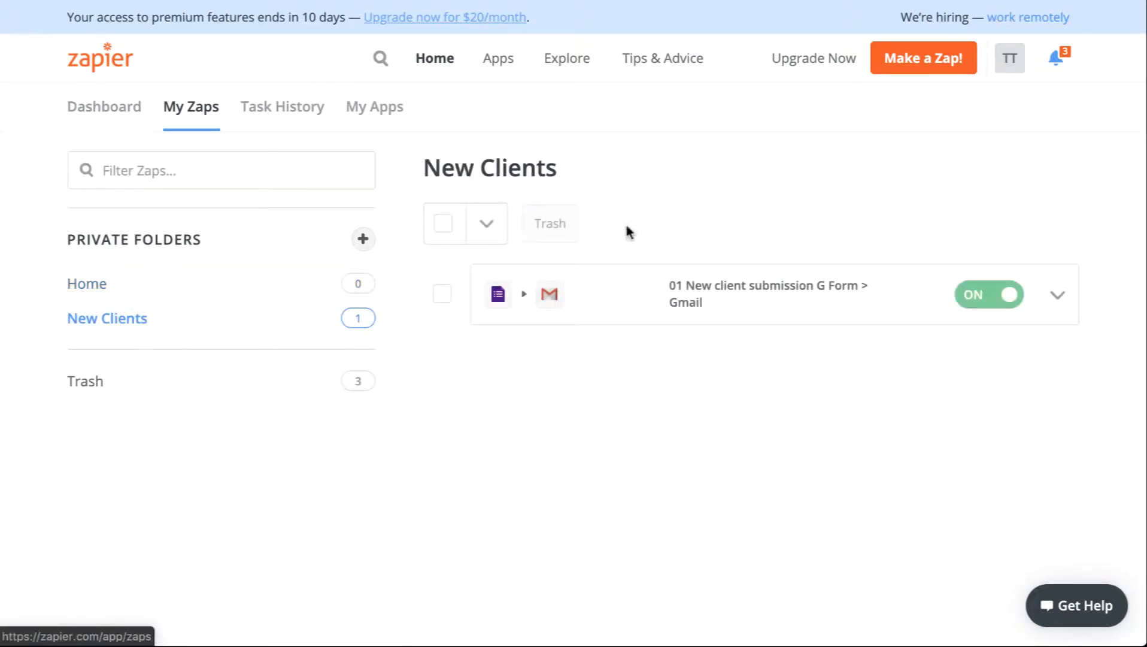
left_click(103, 287)
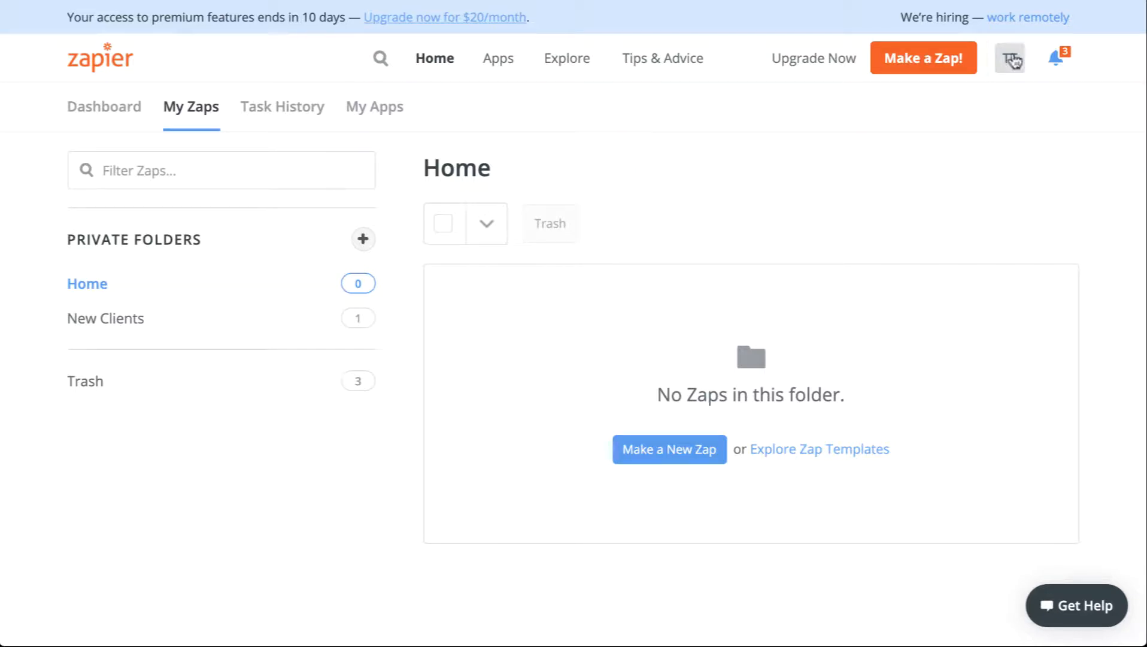
left_click(949, 60)
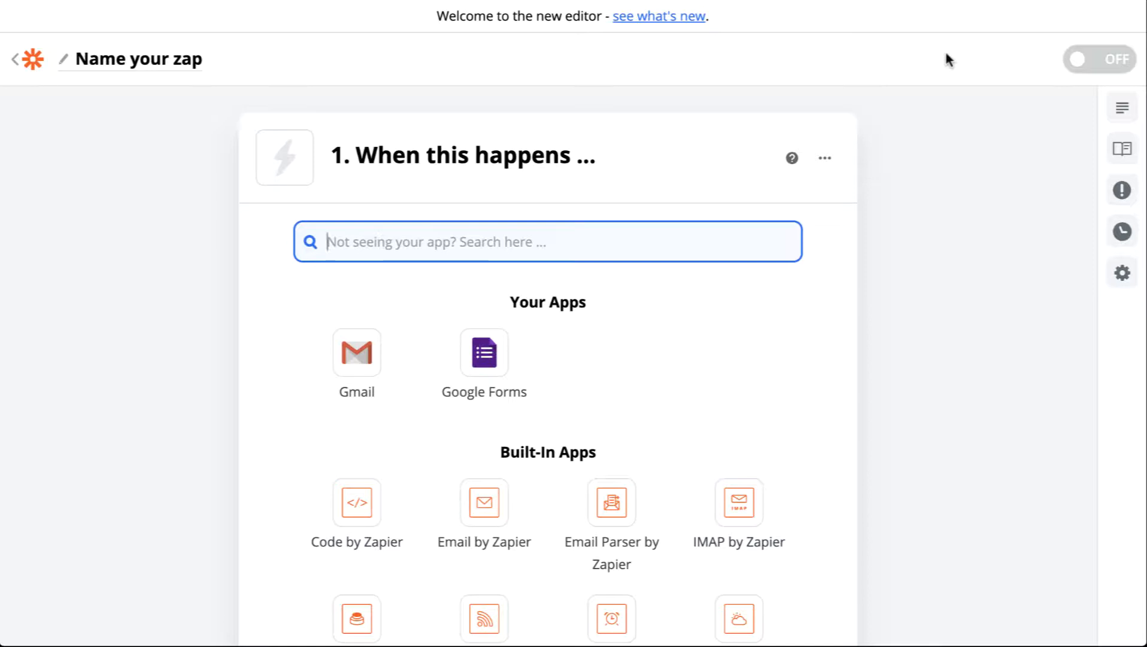
Search for rss and choose RSS by Zapier as the trigger app
type("r")
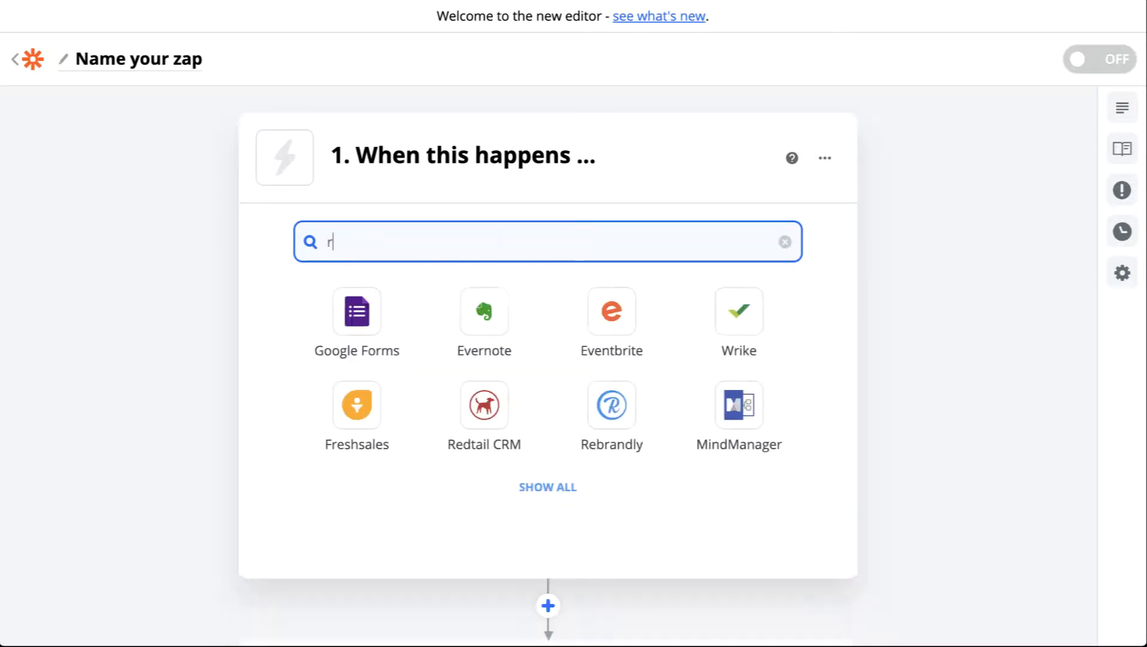
type("ss")
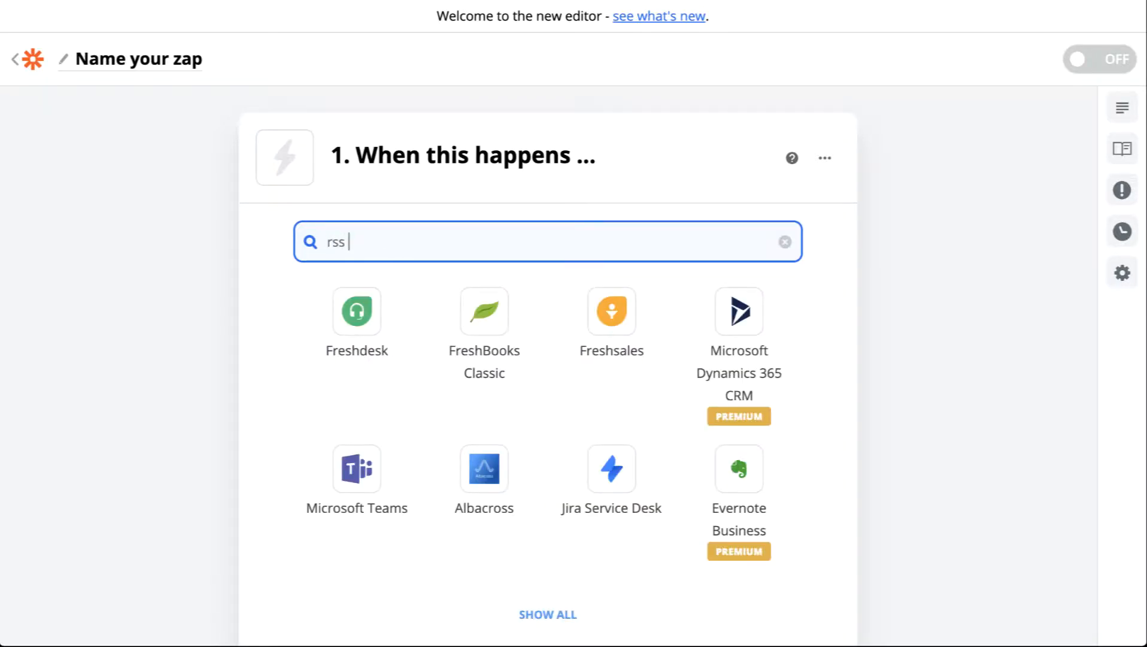
scroll(405, 340, "down", 4)
left_click(542, 392)
scroll(592, 274, "up", 4)
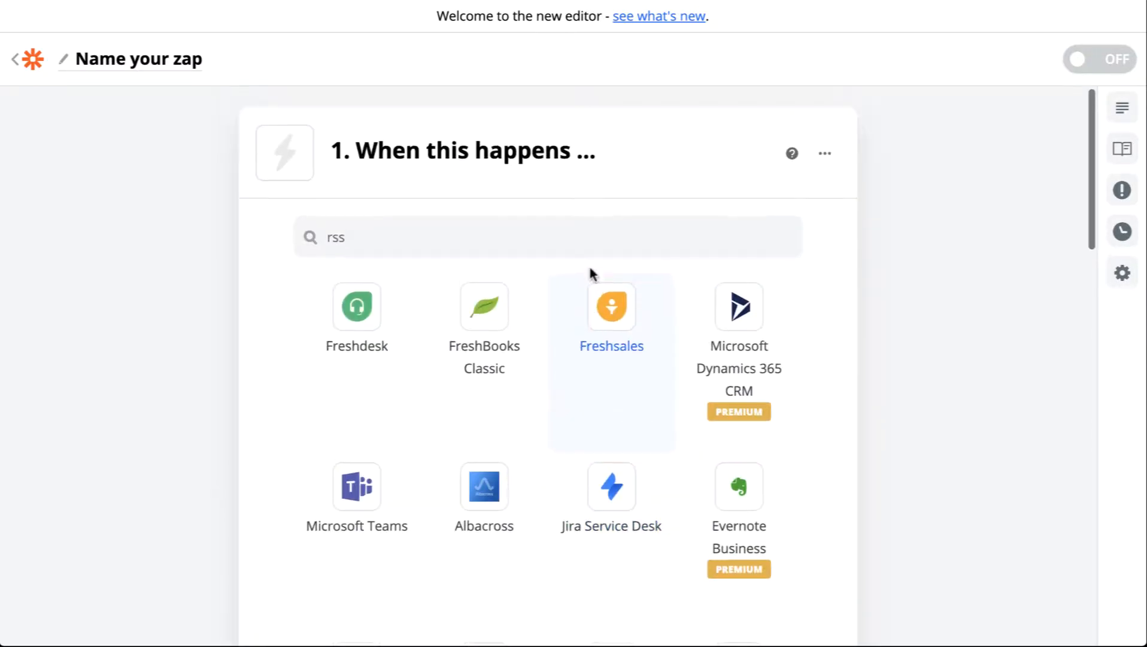
scroll(591, 274, "down", 11)
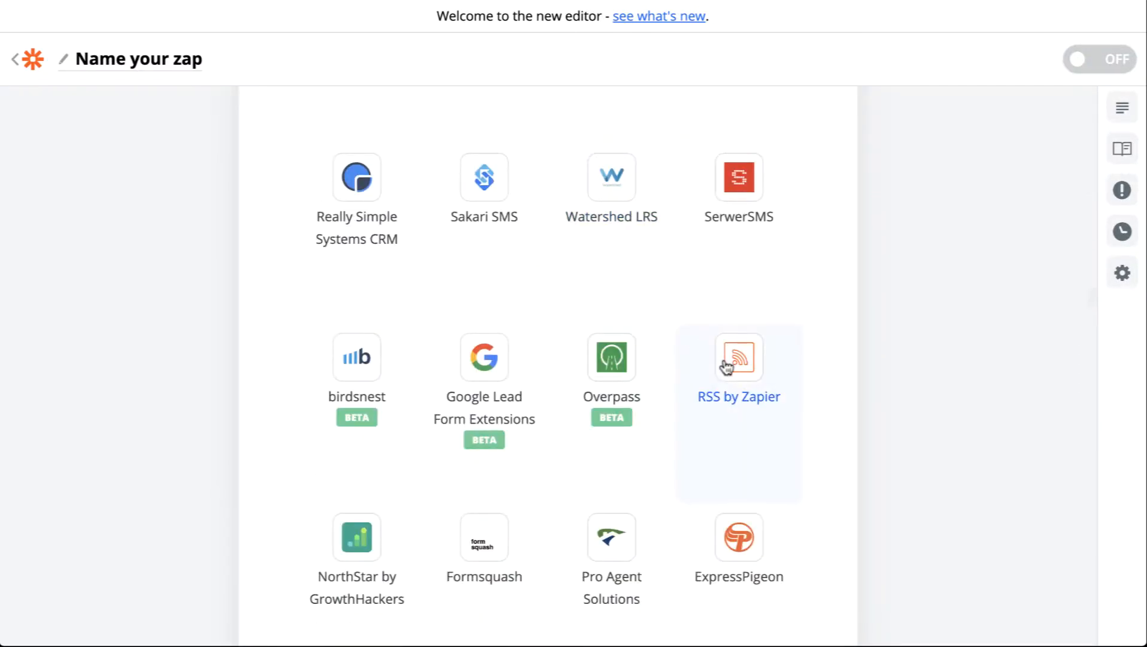
left_click(726, 364)
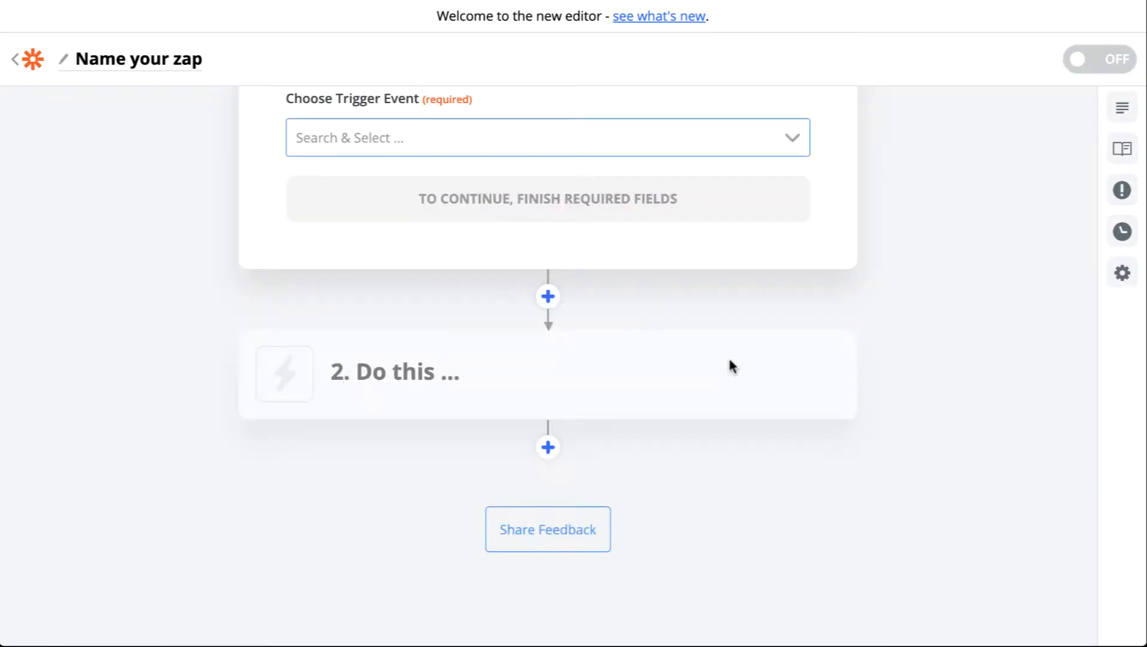
scroll(671, 318, "up", 3)
scroll(586, 218, "up", 1)
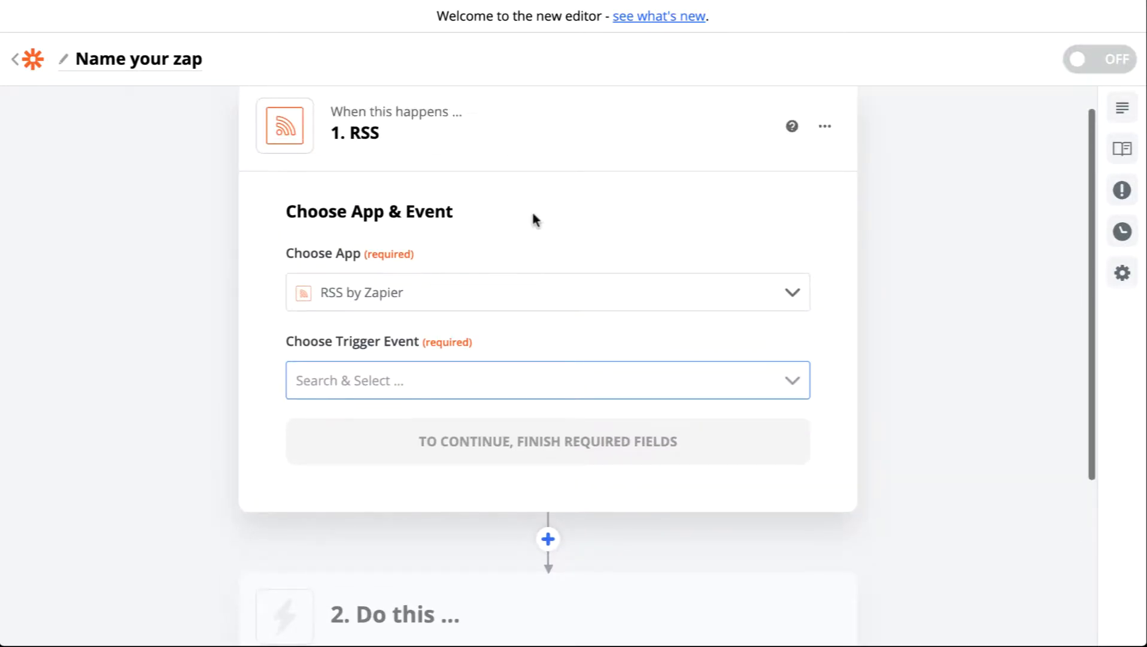
scroll(520, 219, "up", 1)
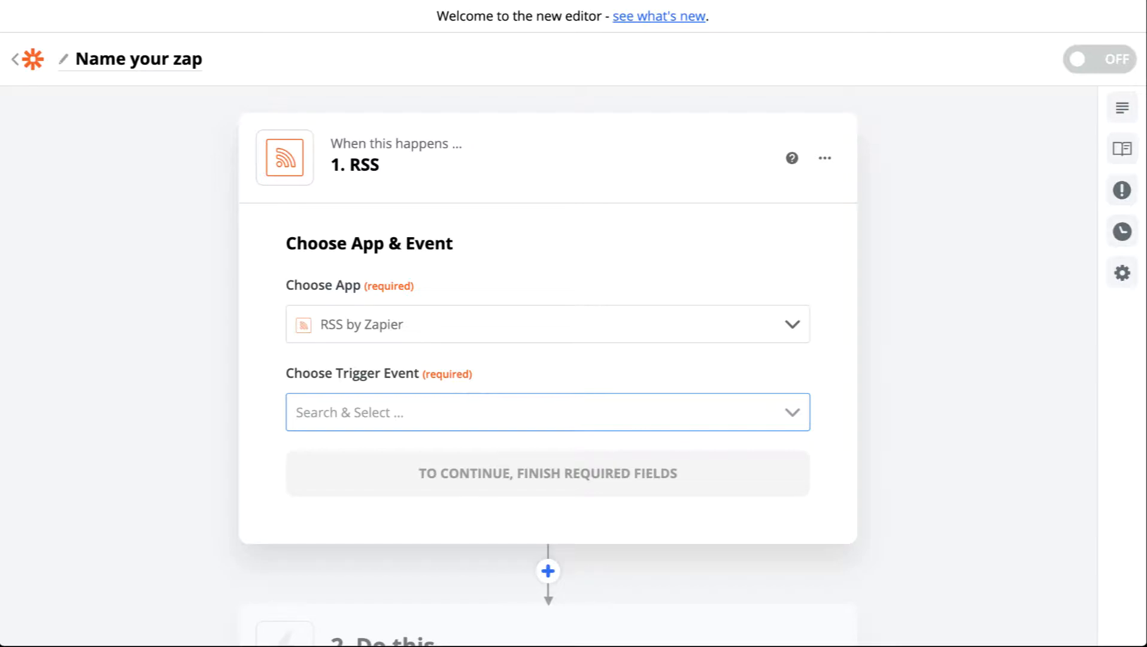
Read the What Is RSS explanation page in the other browser tab
left_click(1004, 1)
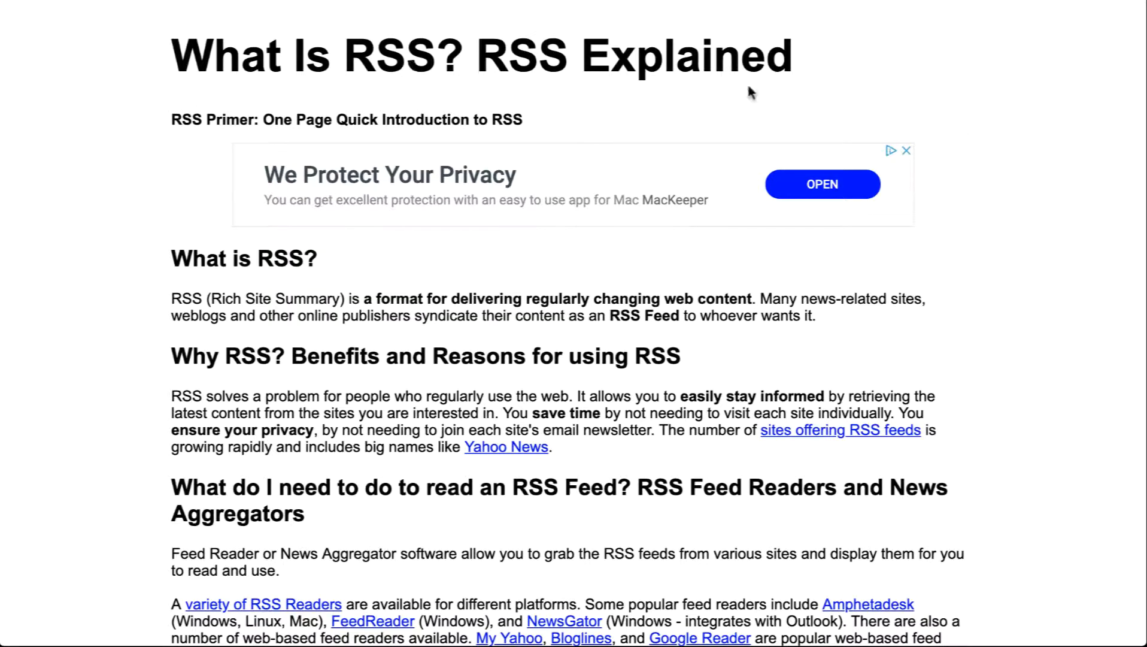
scroll(473, 320, "down", 1)
scroll(473, 320, "down", 5)
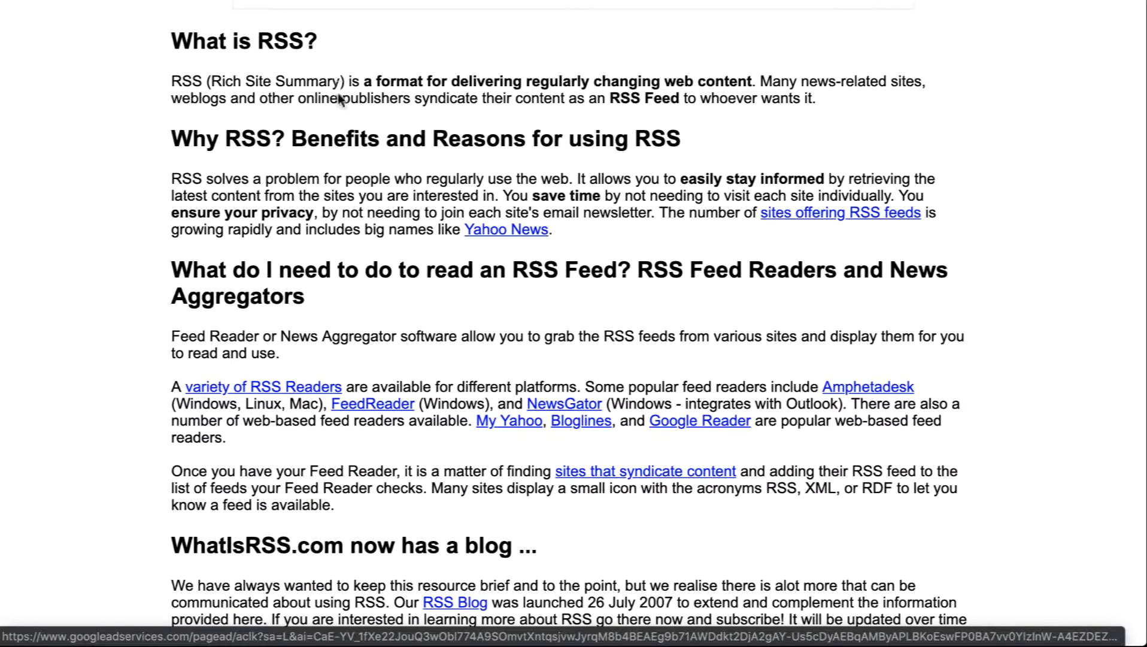
scroll(411, 288, "down", 1)
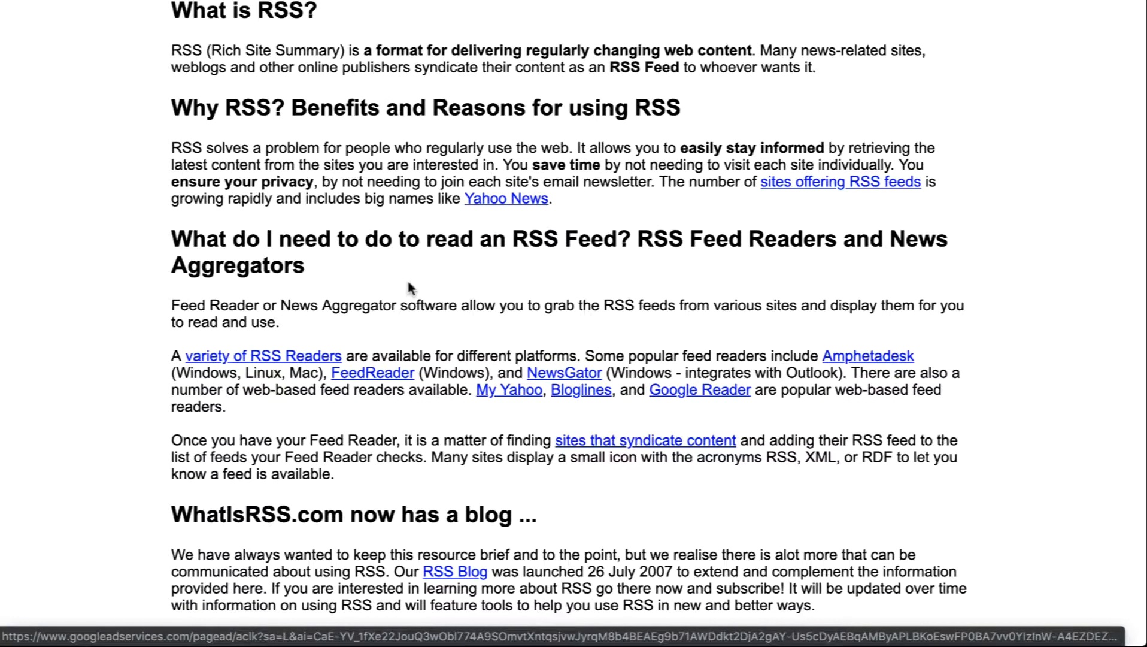
scroll(378, 307, "up", 4)
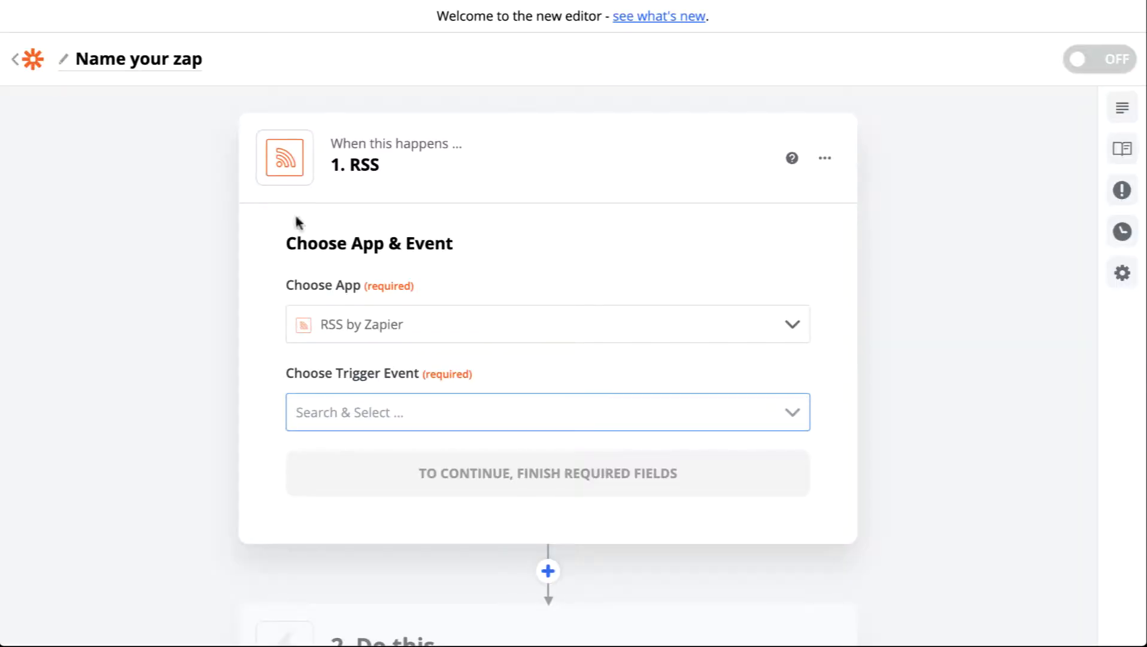
Set the trigger event to New Item in Feed and continue
left_click(394, 413)
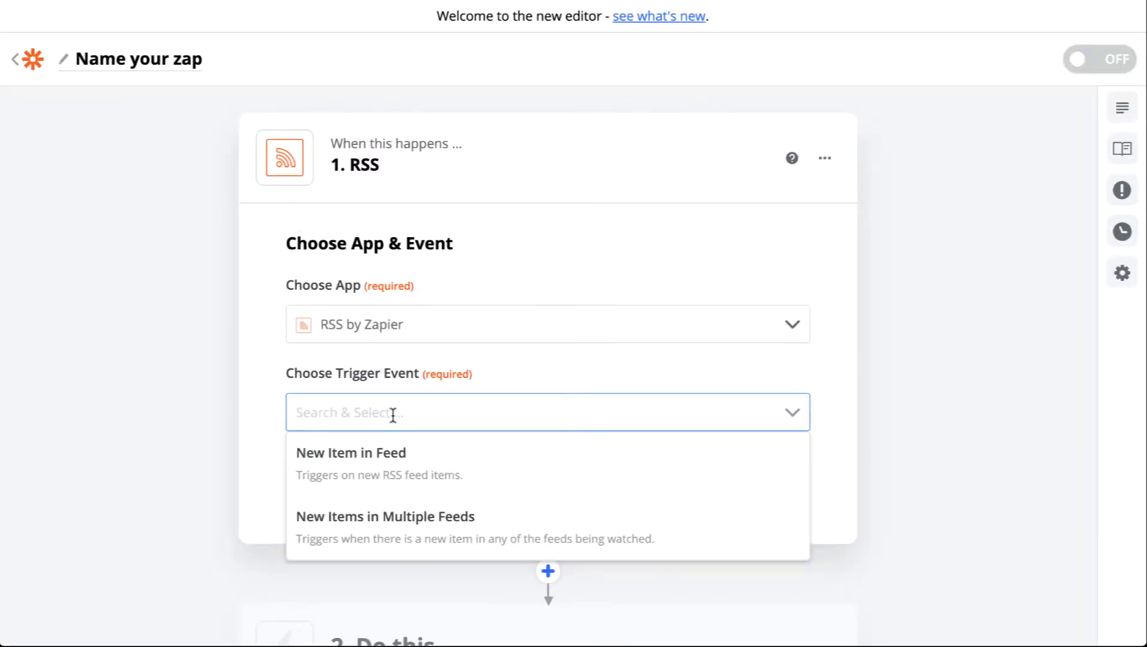
left_click(360, 471)
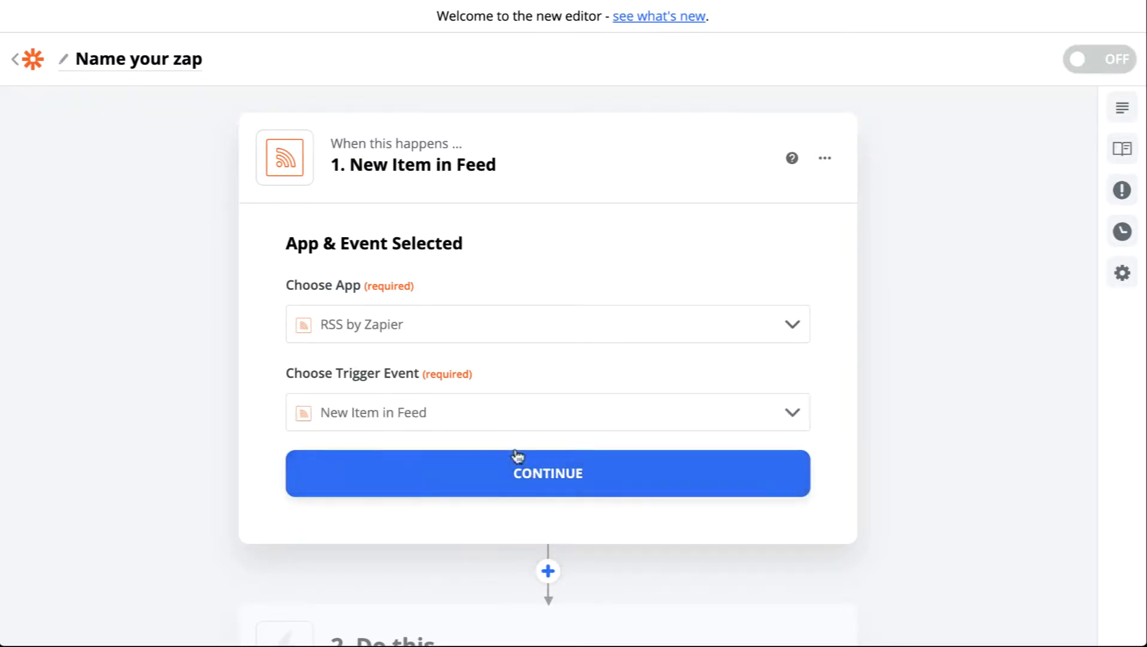
left_click(542, 470)
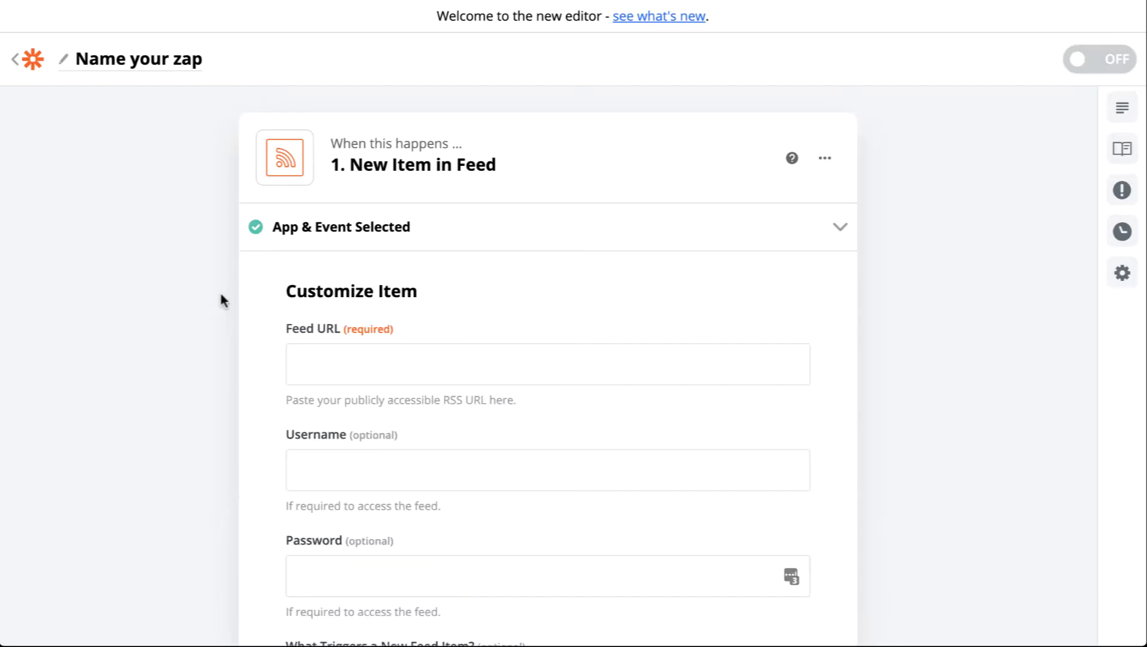
Examine the Make Some Noise blog whose feed will trigger the zap
scroll(421, 313, "down", 1)
left_click(376, 317)
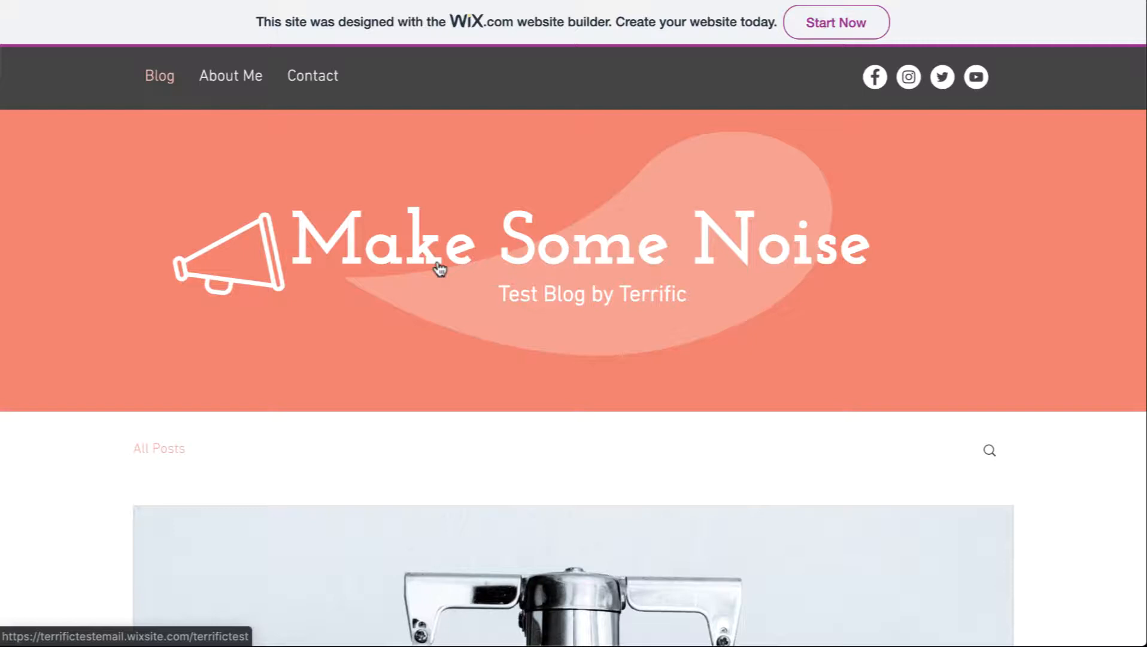
scroll(575, 257, "down", 8)
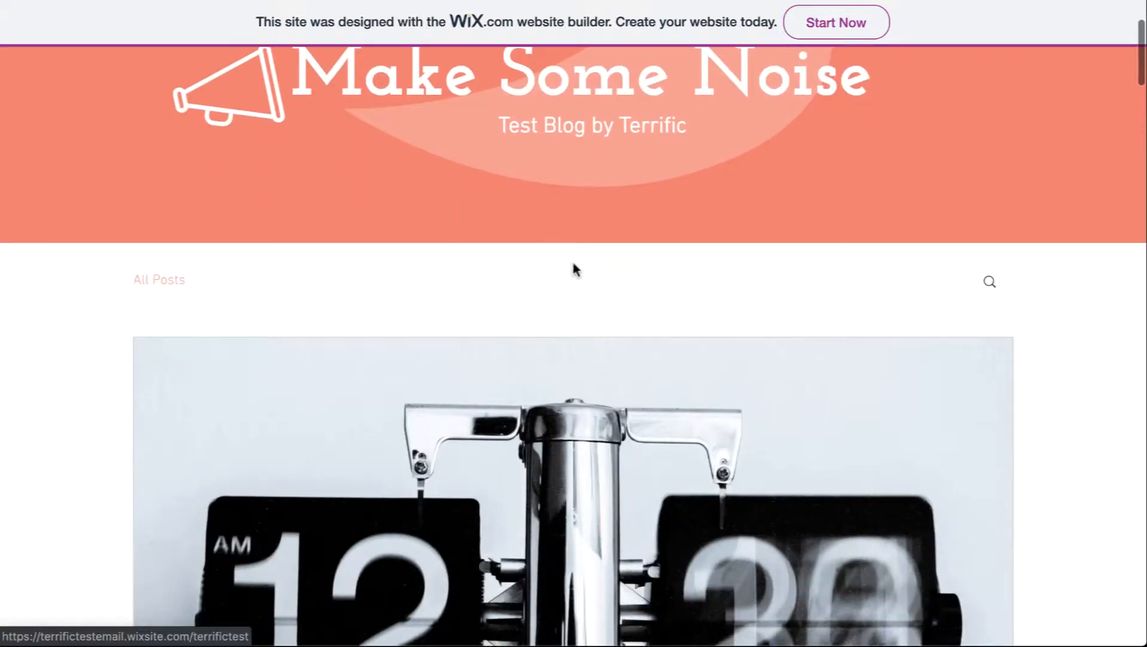
scroll(572, 364, "up", 8)
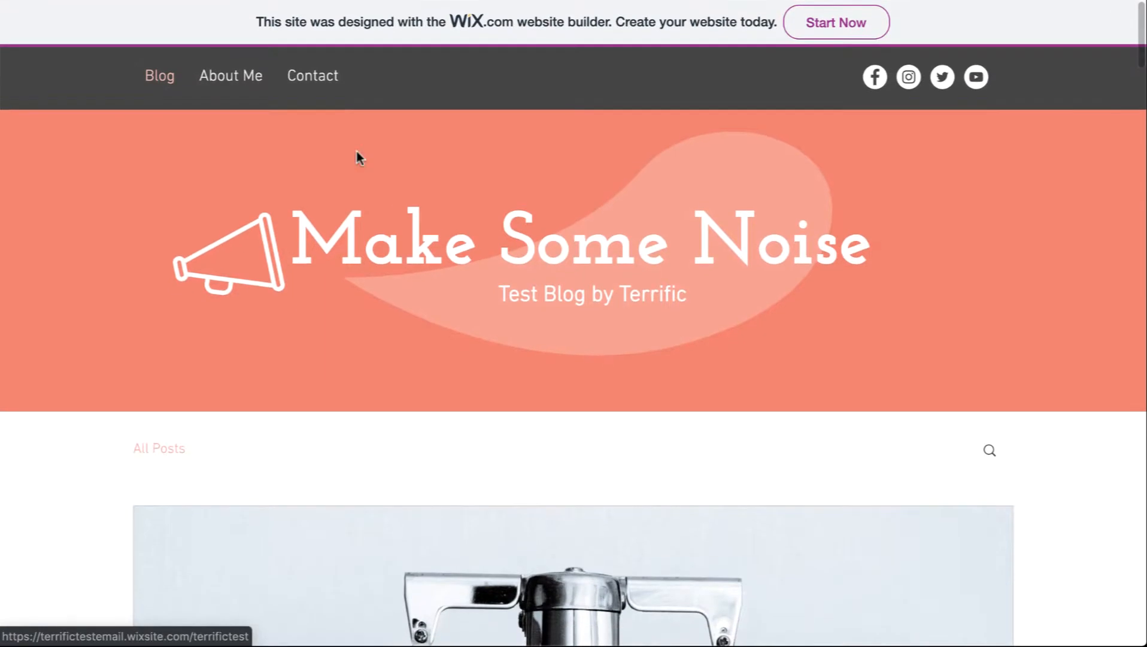
scroll(572, 361, "down", 20)
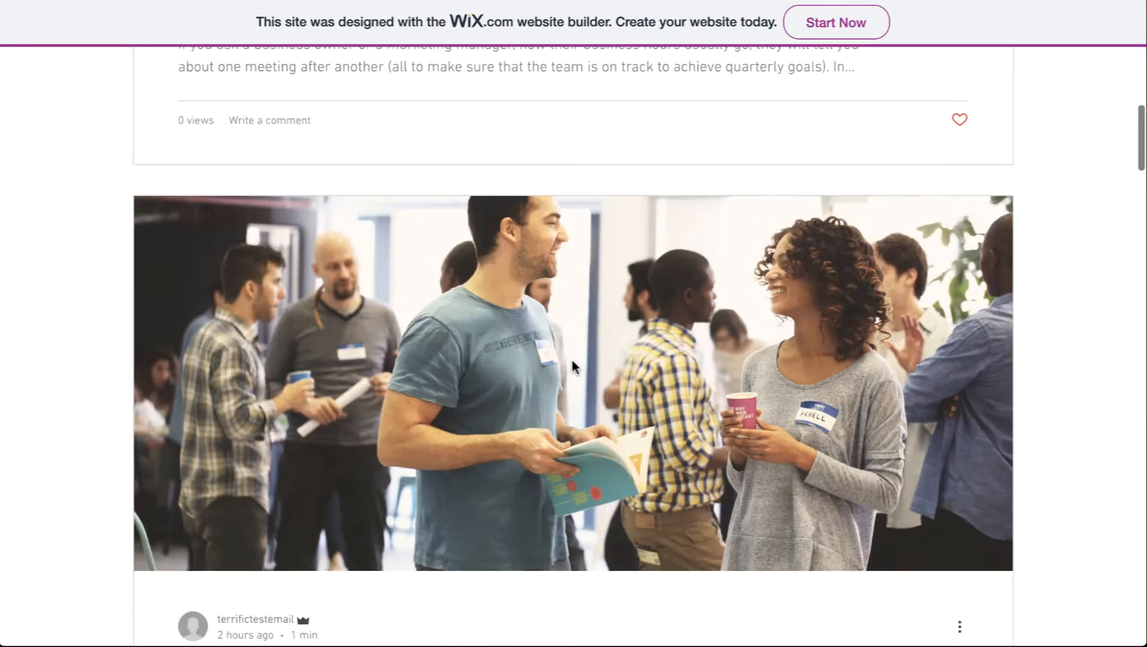
scroll(572, 361, "up", 15)
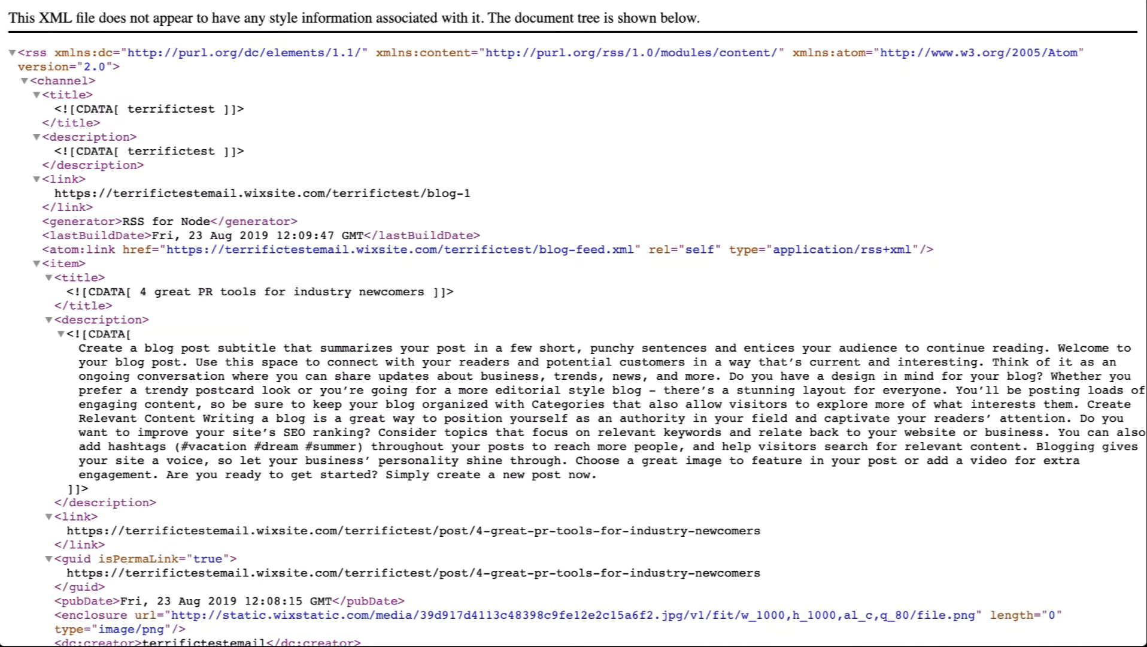
key("ctrl+Tab")
type("https://terrifictestemail.wixsite.com/terrifictest/blog-feed.xml")
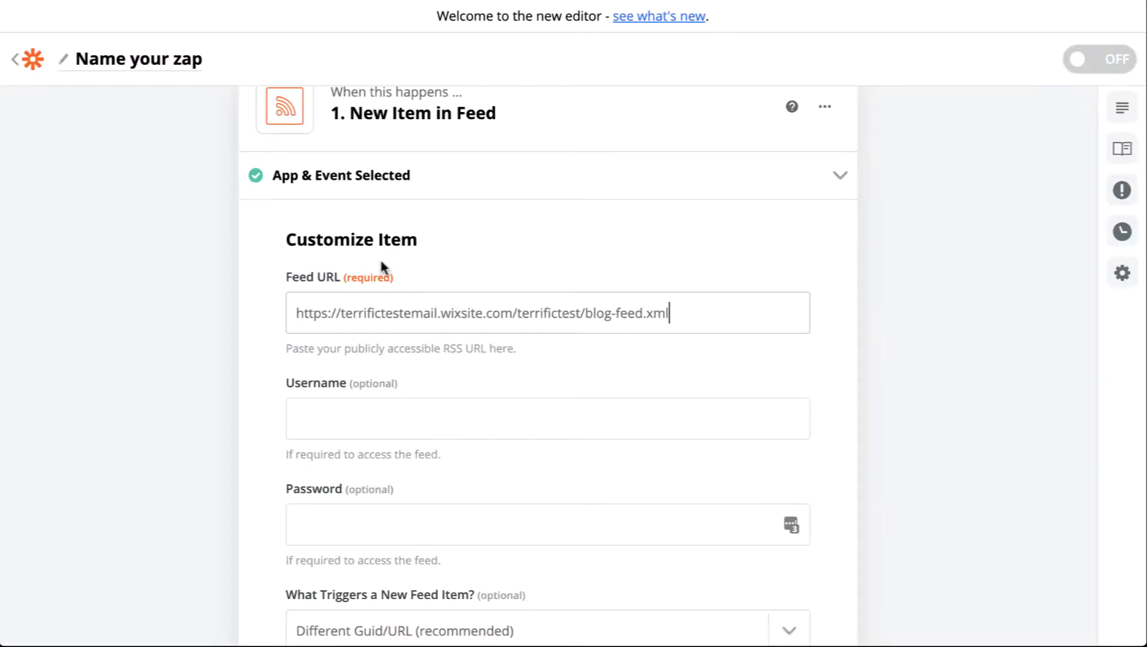
scroll(480, 366, "down", 1)
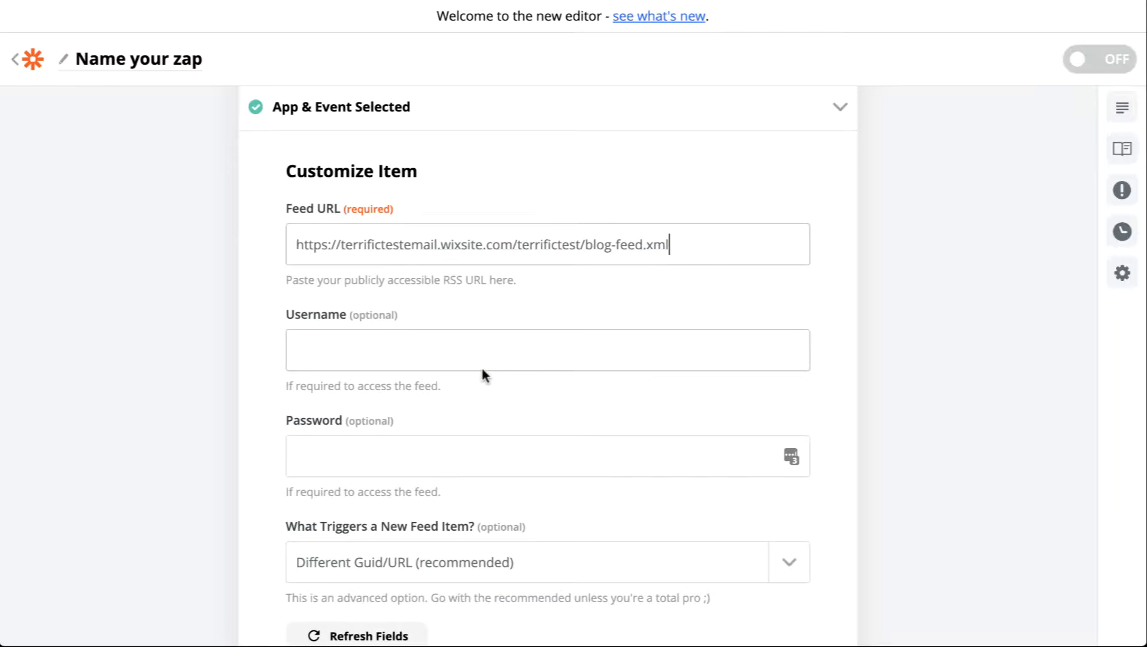
scroll(335, 327, "down", 1)
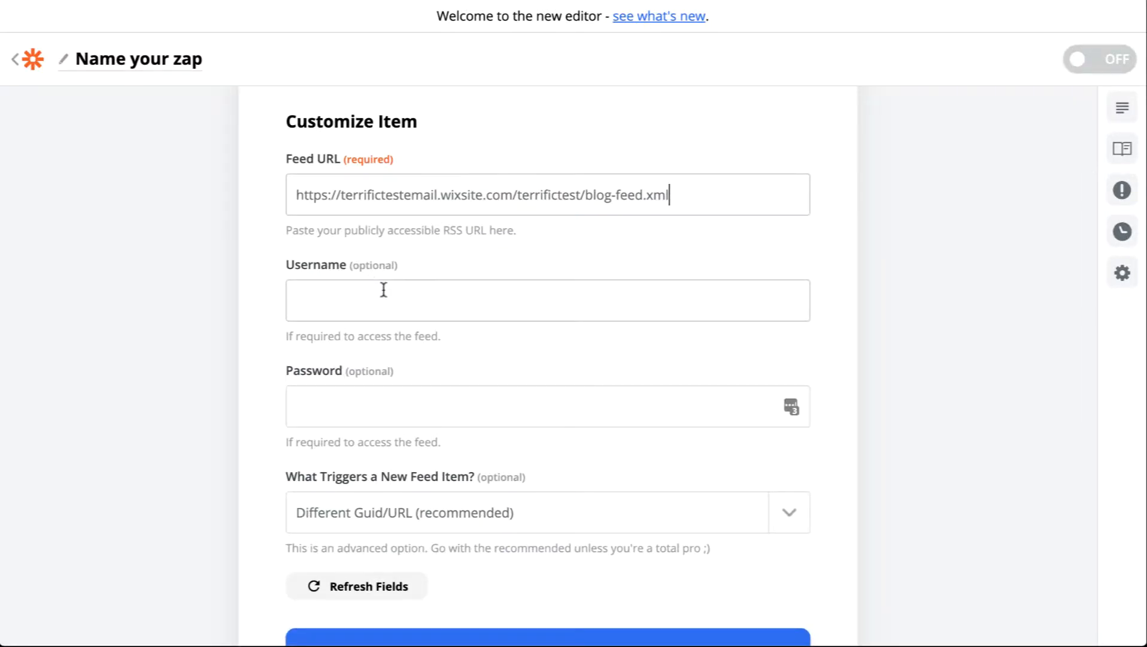
scroll(469, 334, "down", 3)
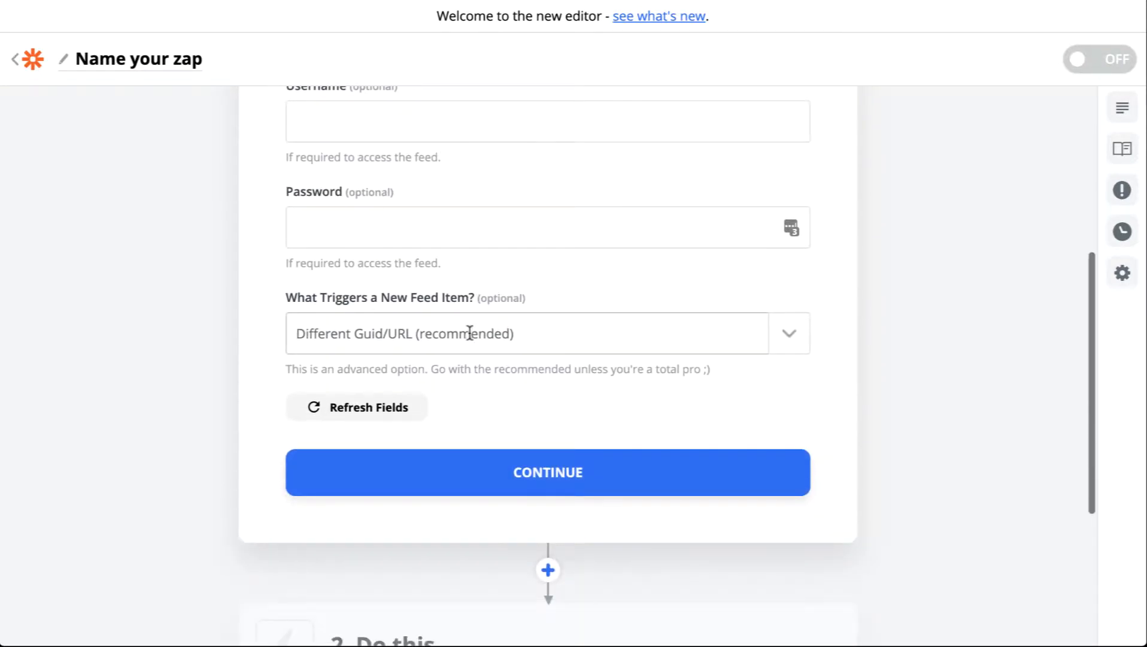
left_click(530, 341)
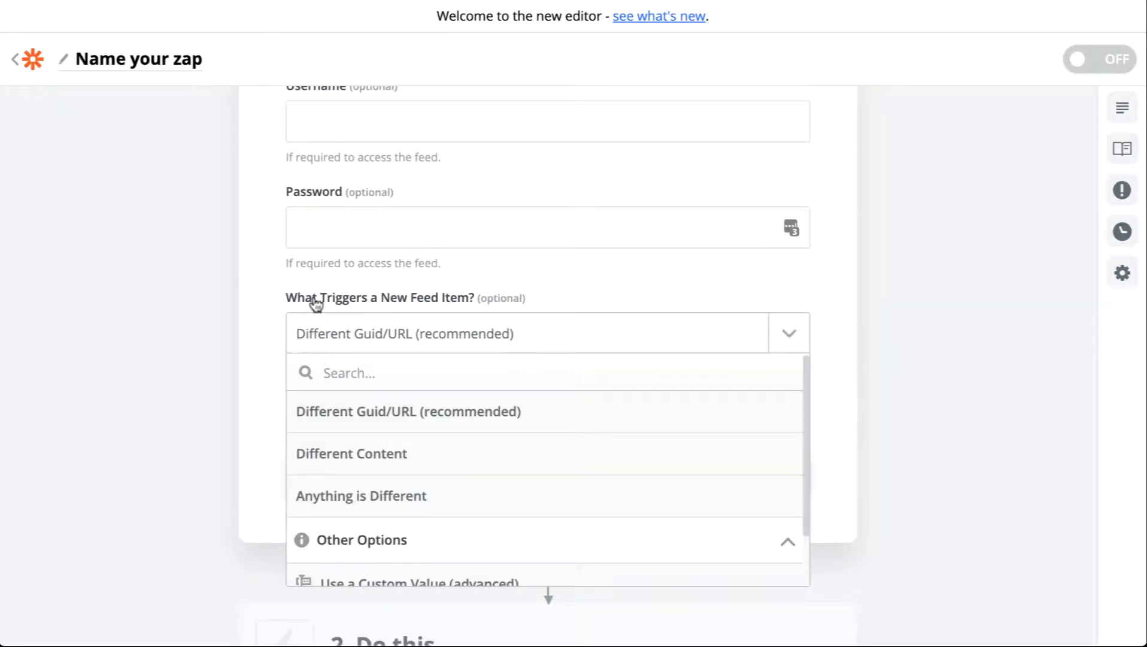
left_click(618, 295)
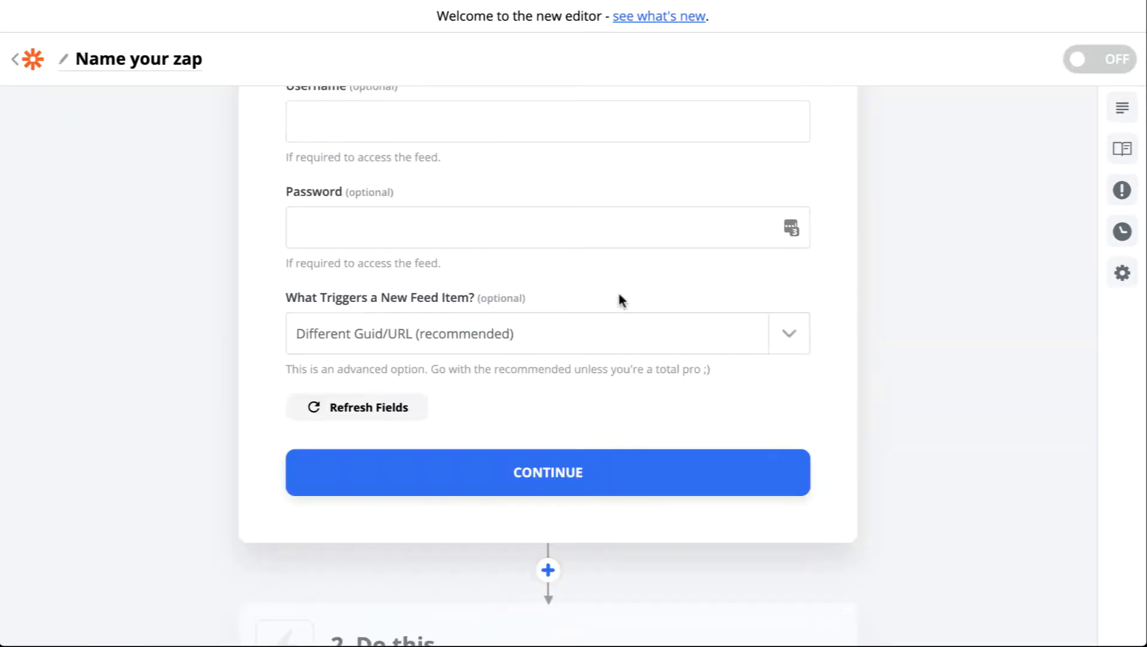
left_click(556, 462)
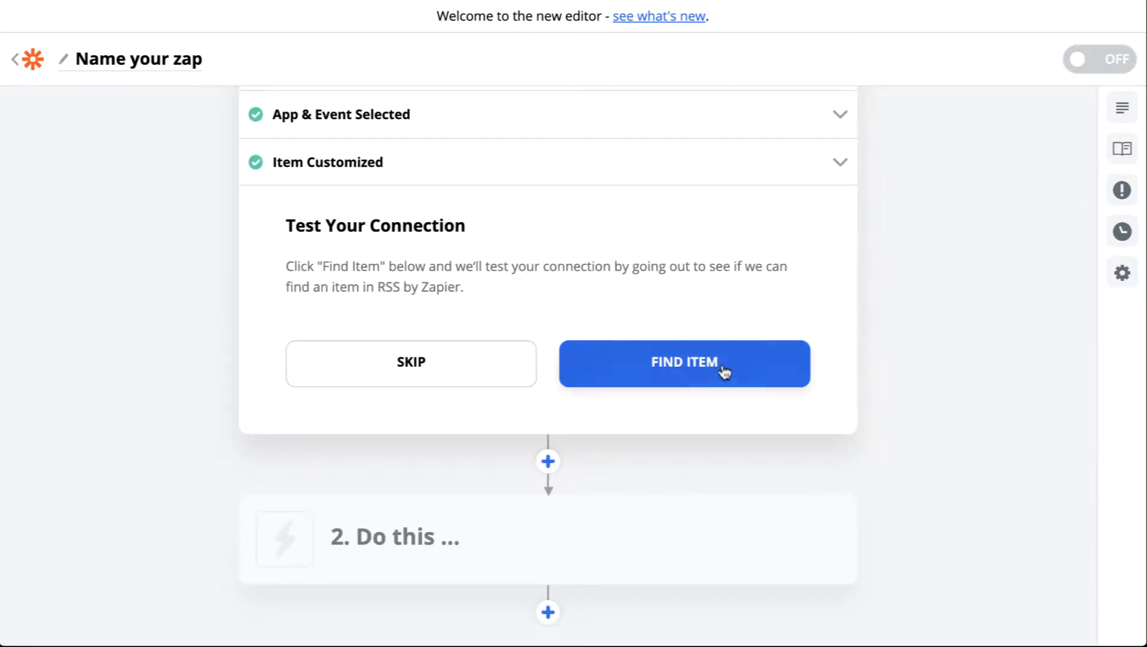
Test the trigger by finding an item in the feed and reopen the test results
left_click(723, 375)
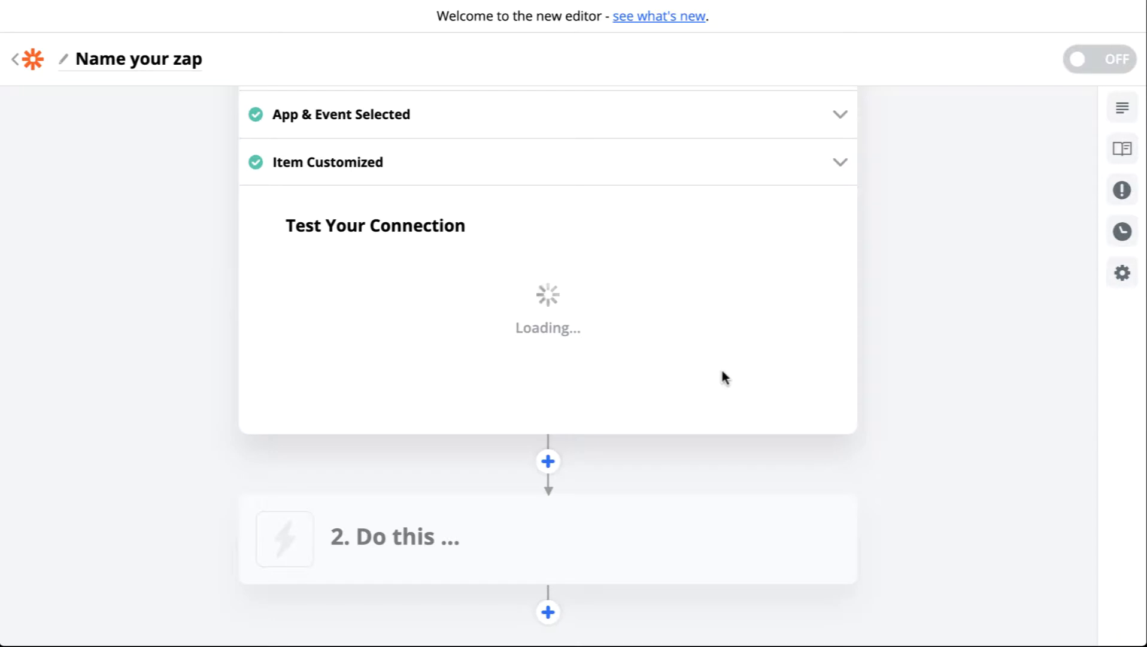
scroll(723, 372, "up", 2)
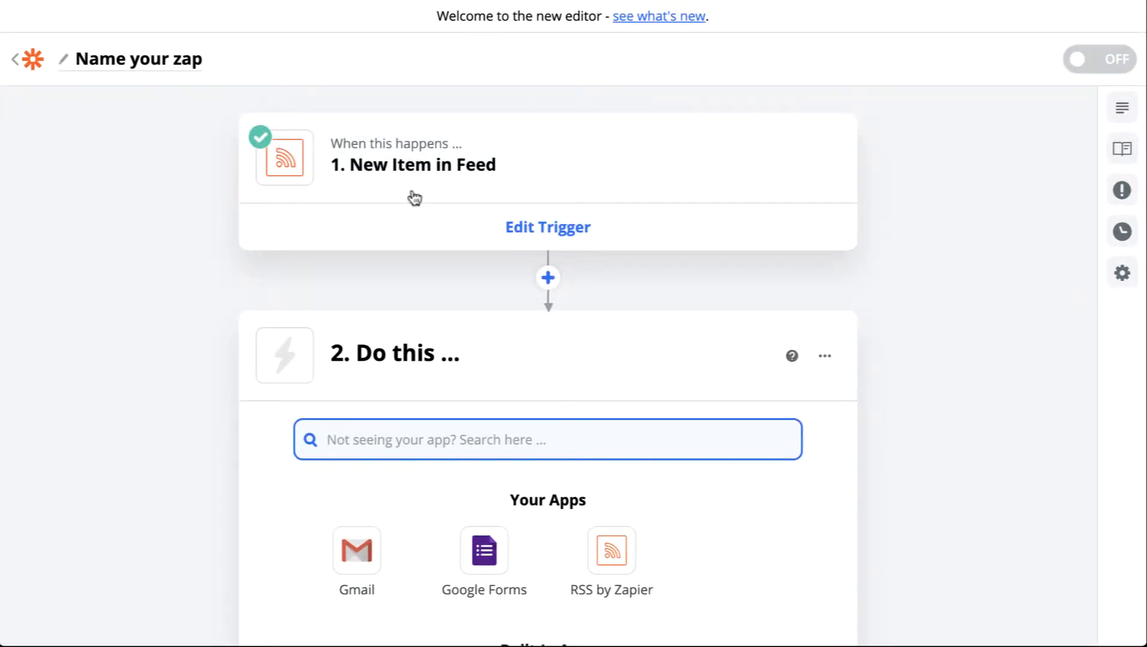
left_click(412, 194)
left_click(418, 319)
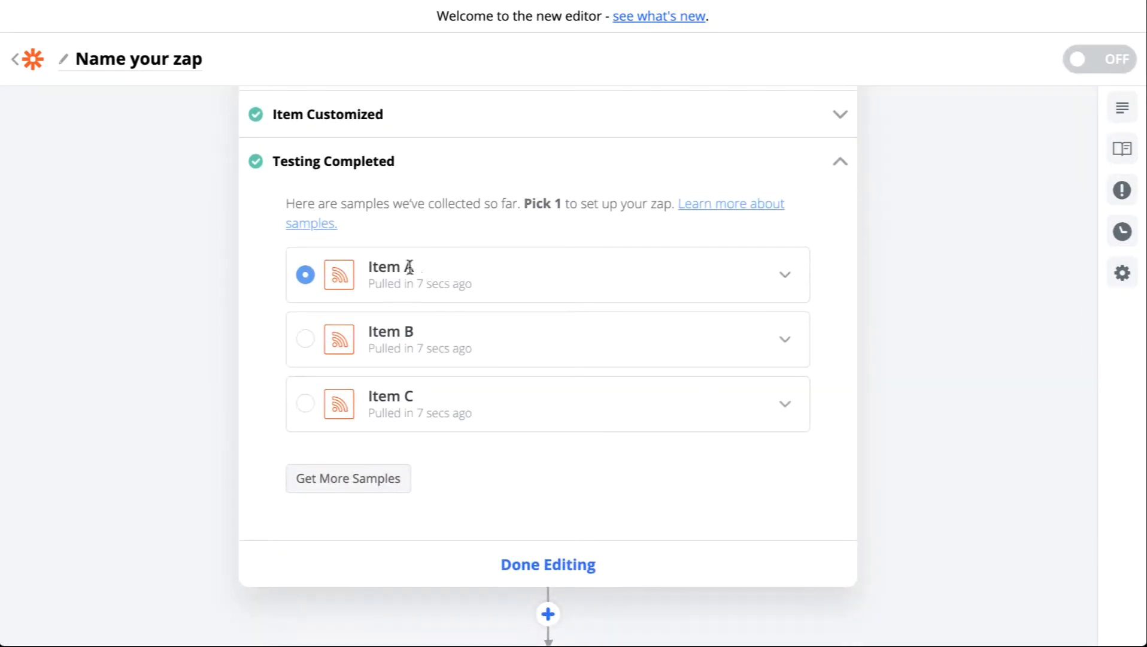
Expand sample Item A and scroll through its fields
left_click(781, 279)
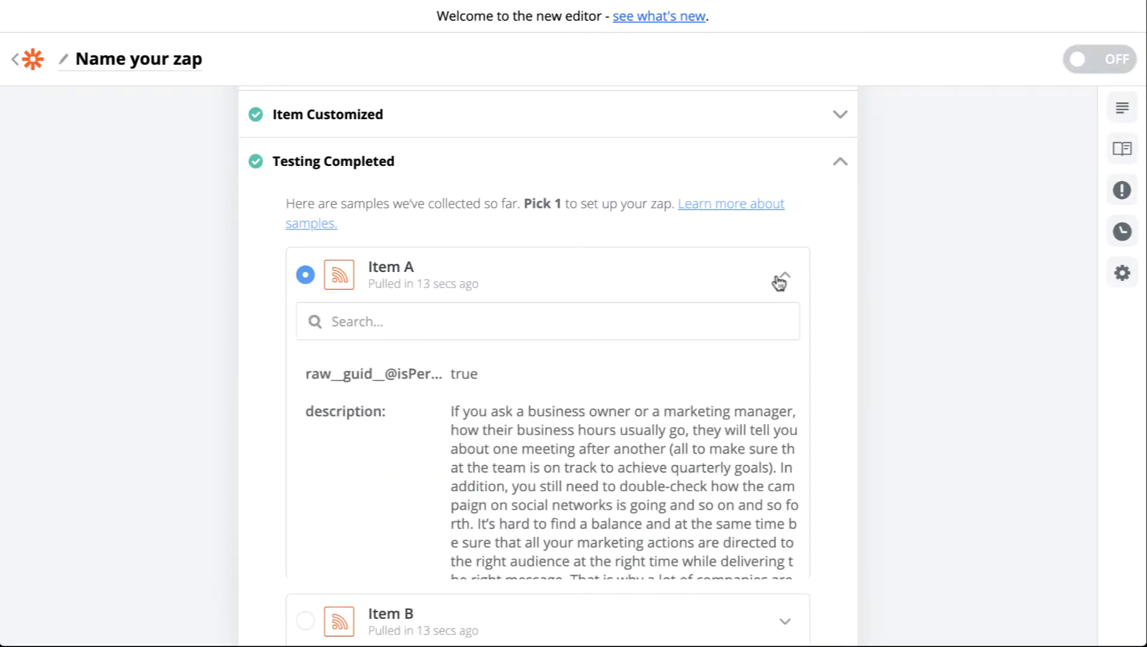
scroll(584, 402, "down", 10)
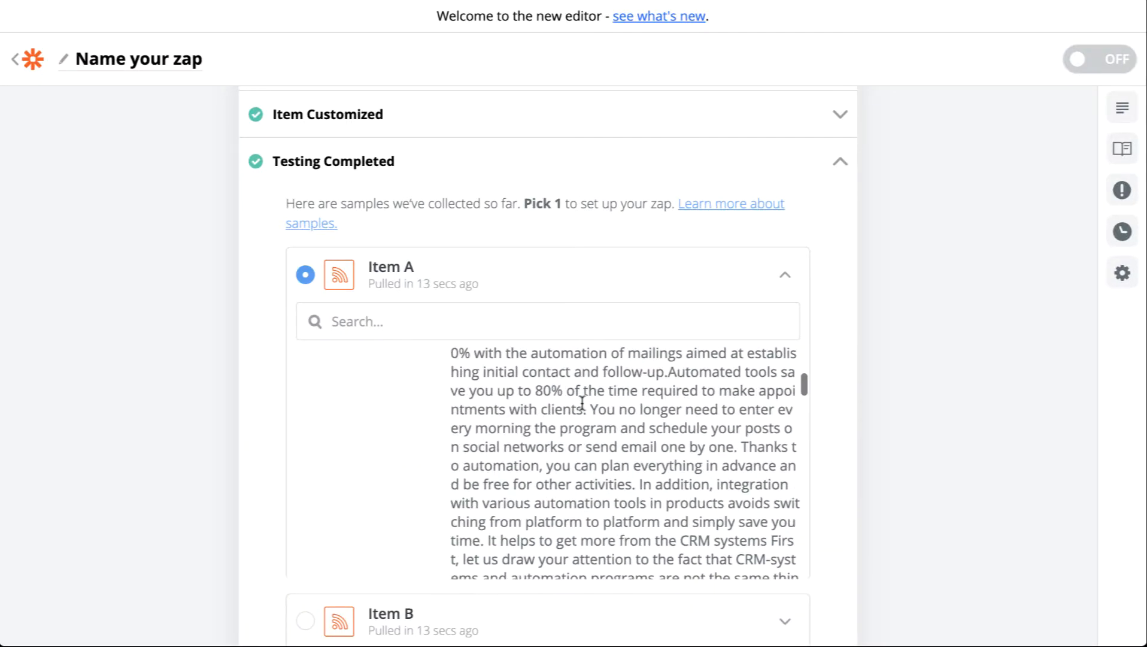
scroll(582, 404, "down", 5)
scroll(582, 403, "up", 10)
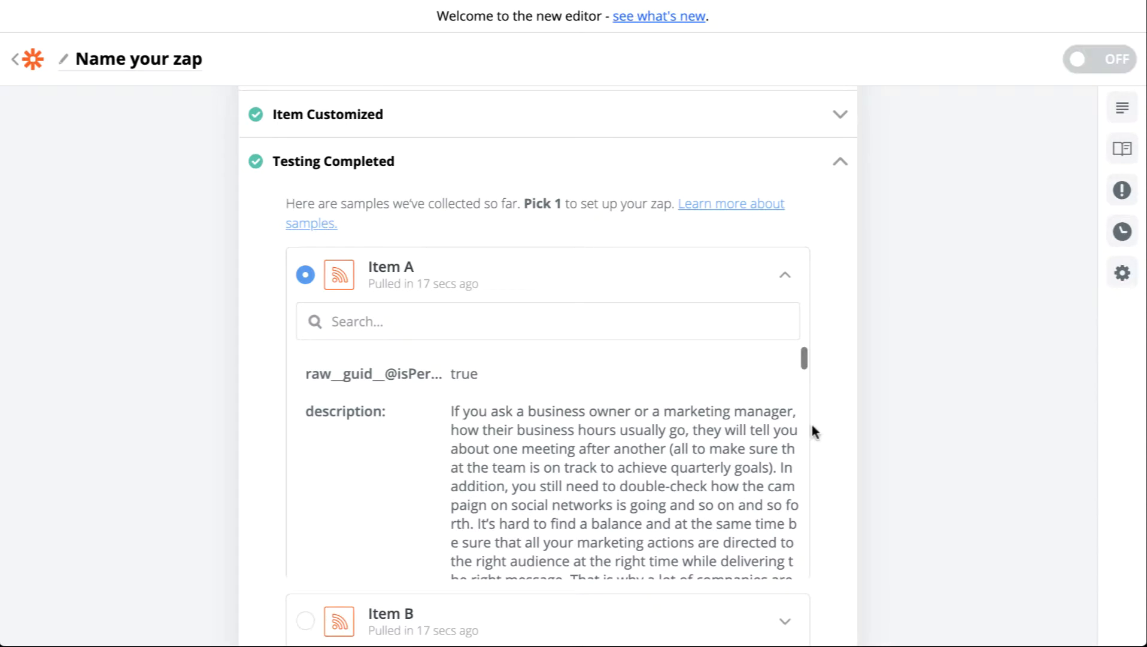
Keep Item A as the trigger sample and finish editing the RSS trigger step
scroll(851, 408, "down", 2)
left_click(306, 186)
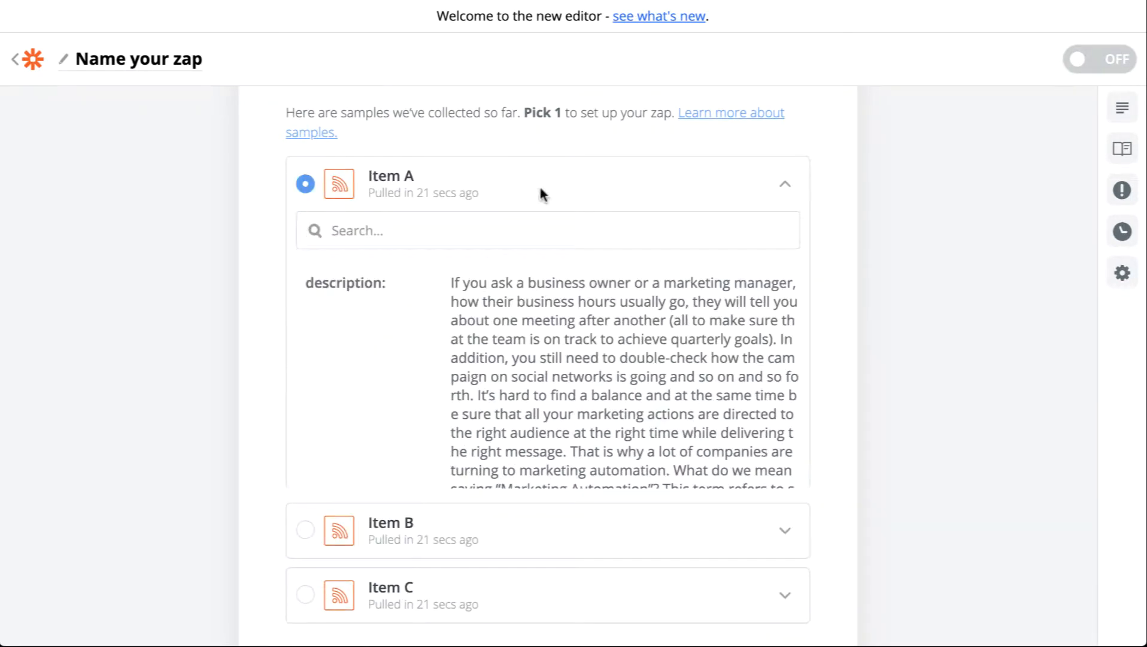
scroll(540, 192, "down", 2)
scroll(527, 359, "down", 5)
scroll(474, 575, "down", 6)
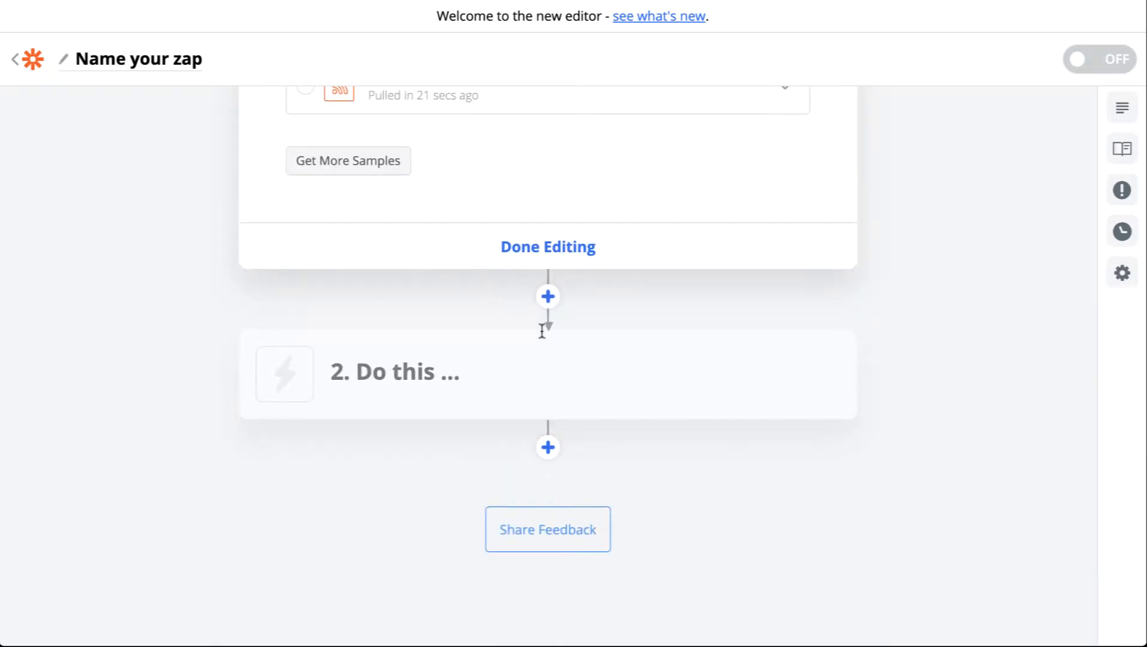
left_click(551, 247)
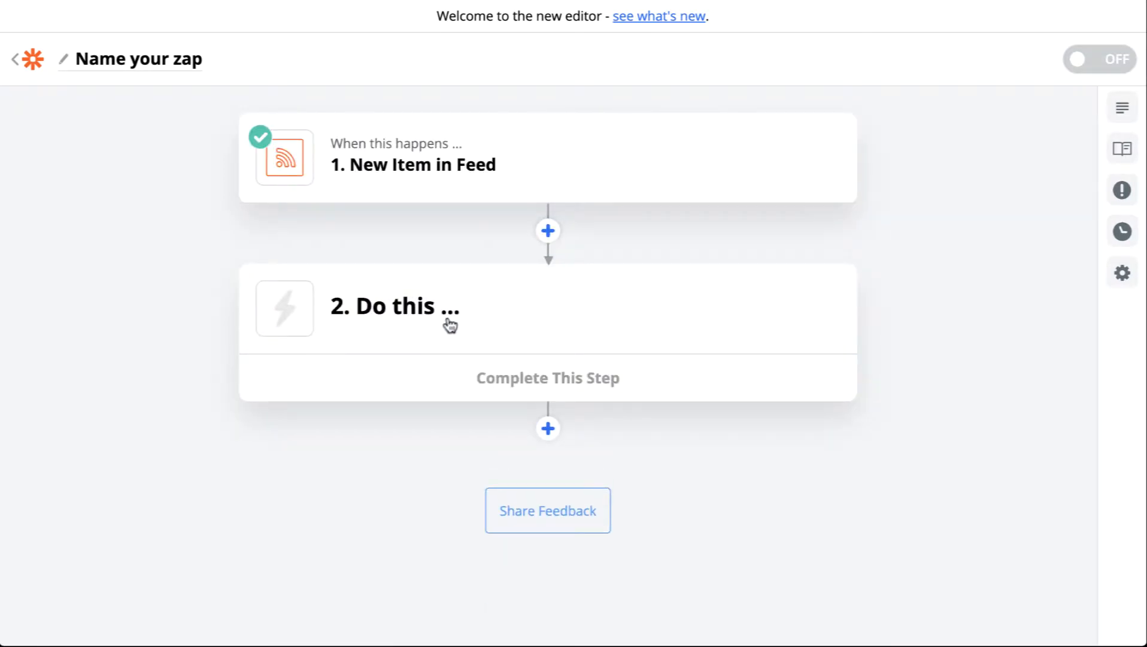
Add the action step using the Twitter app with the Create Tweet event
left_click(451, 325)
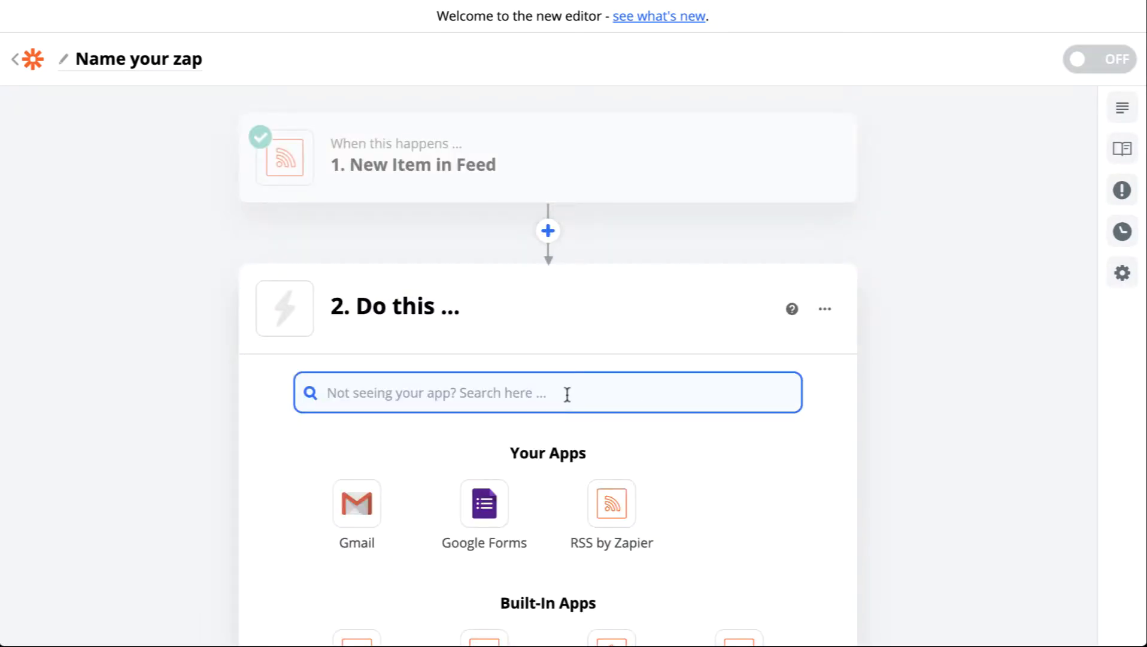
scroll(735, 465, "down", 1)
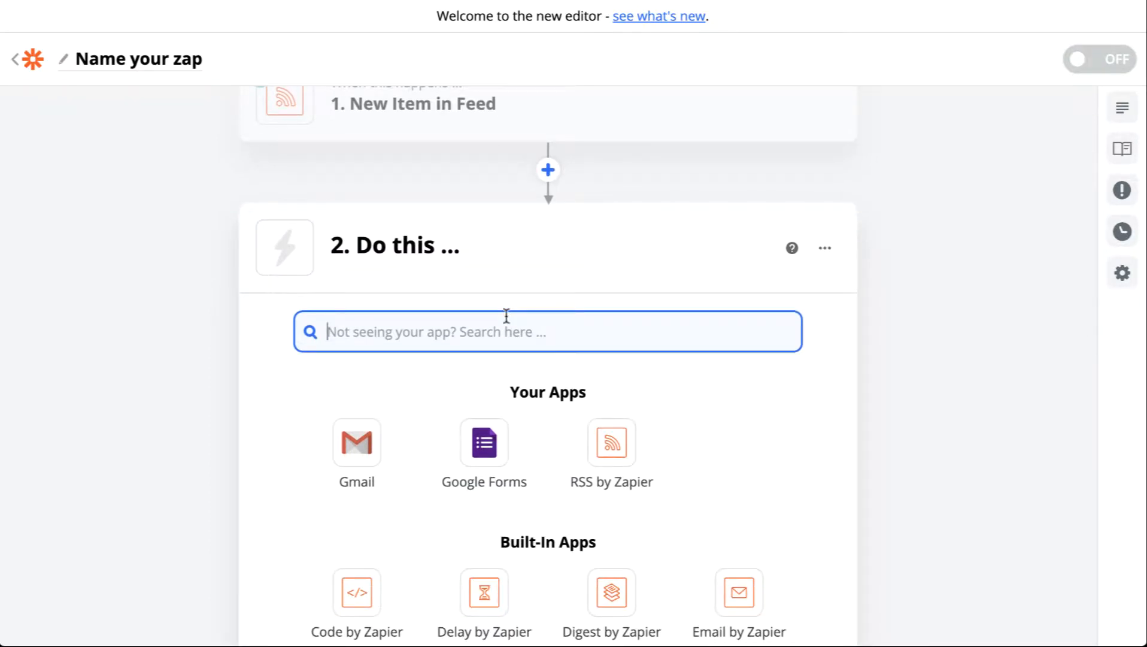
type("twitt")
left_click(377, 416)
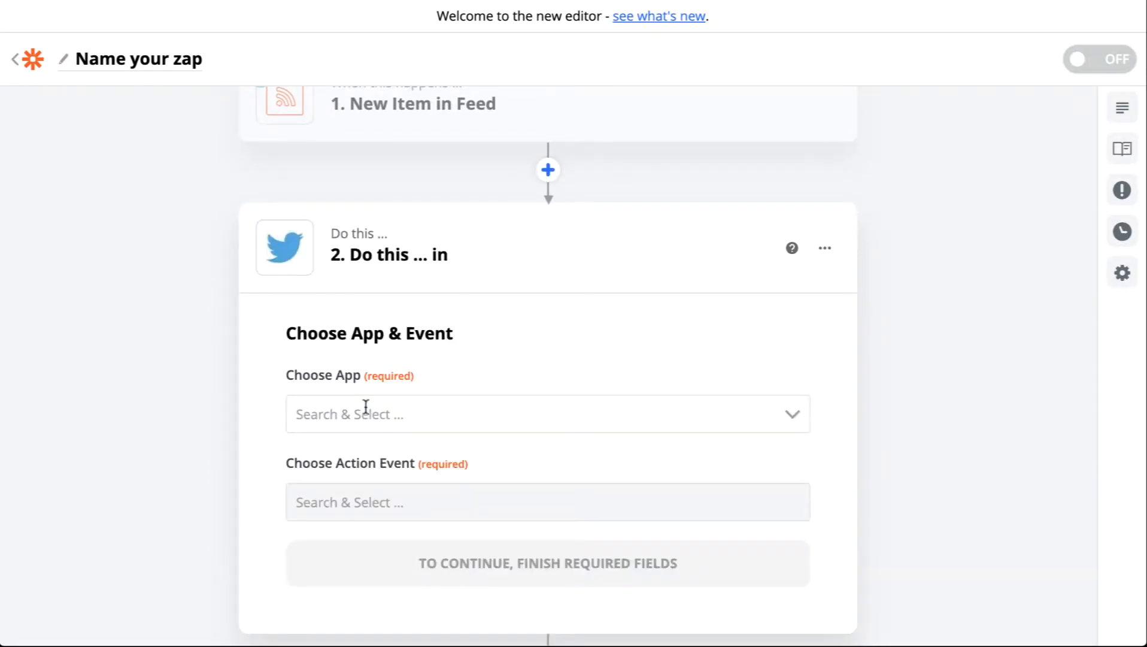
left_click(469, 403)
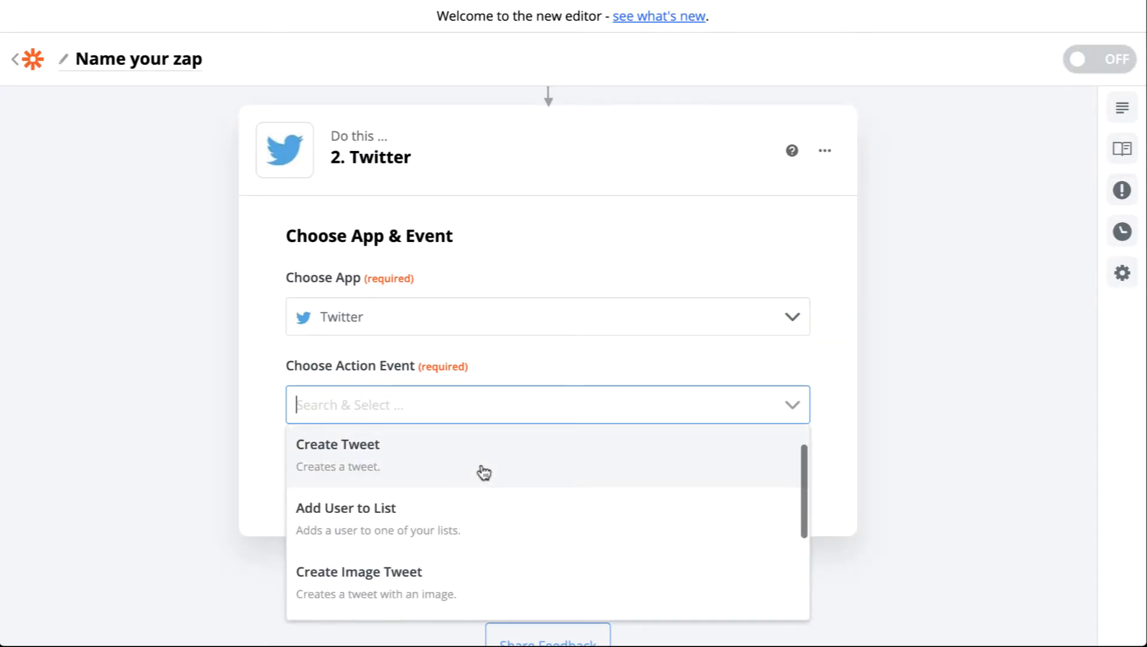
left_click(482, 471)
left_click(484, 473)
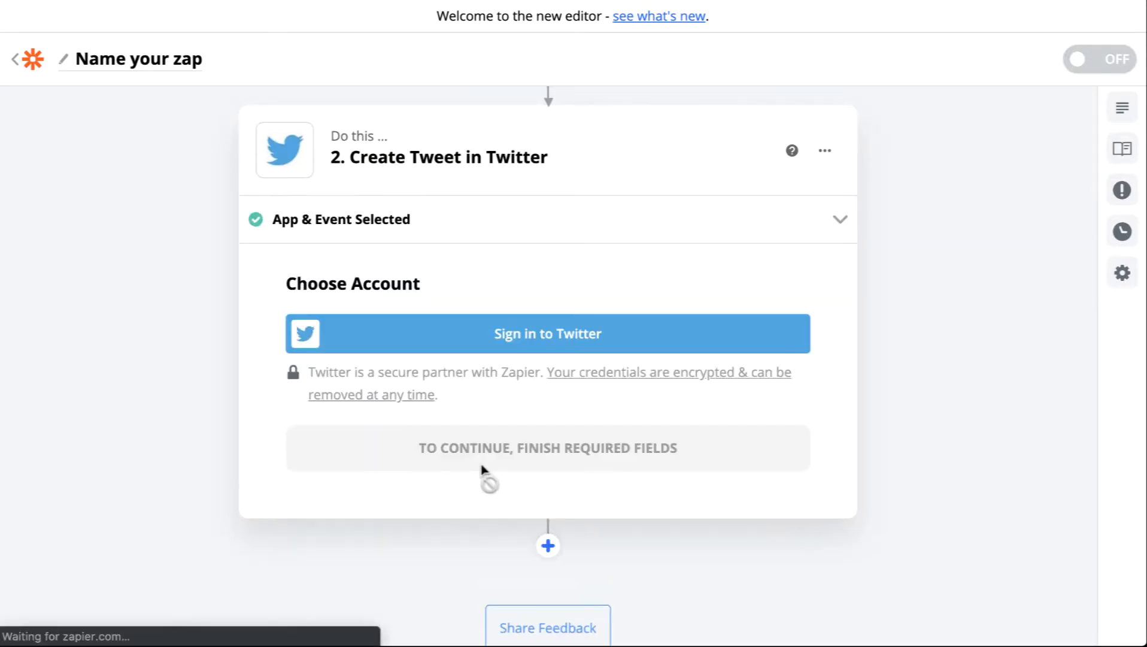
Sign in to Twitter, set Auto Follow to No, and authorize Zapier.com to access the account
left_click(571, 346)
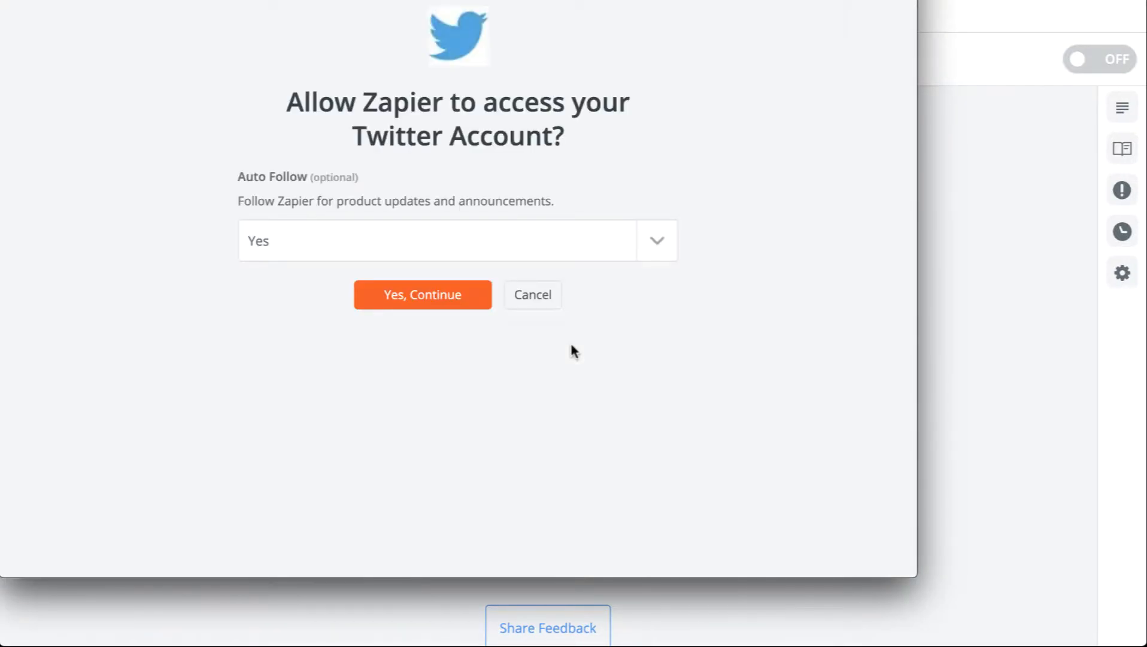
left_click(389, 244)
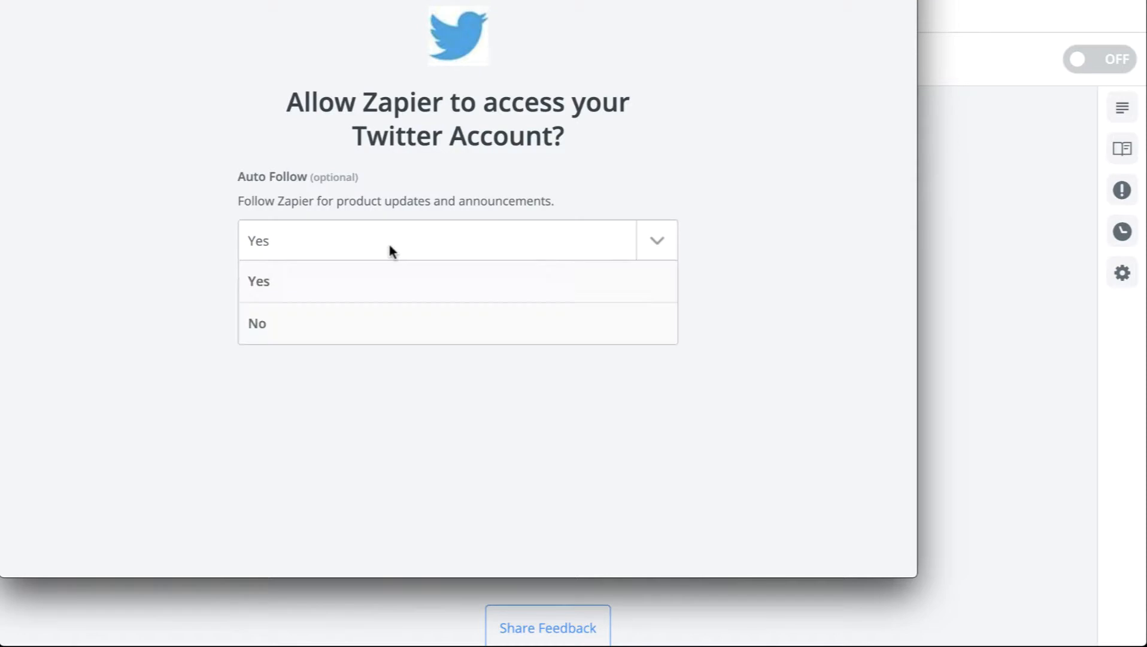
left_click(333, 321)
left_click(449, 301)
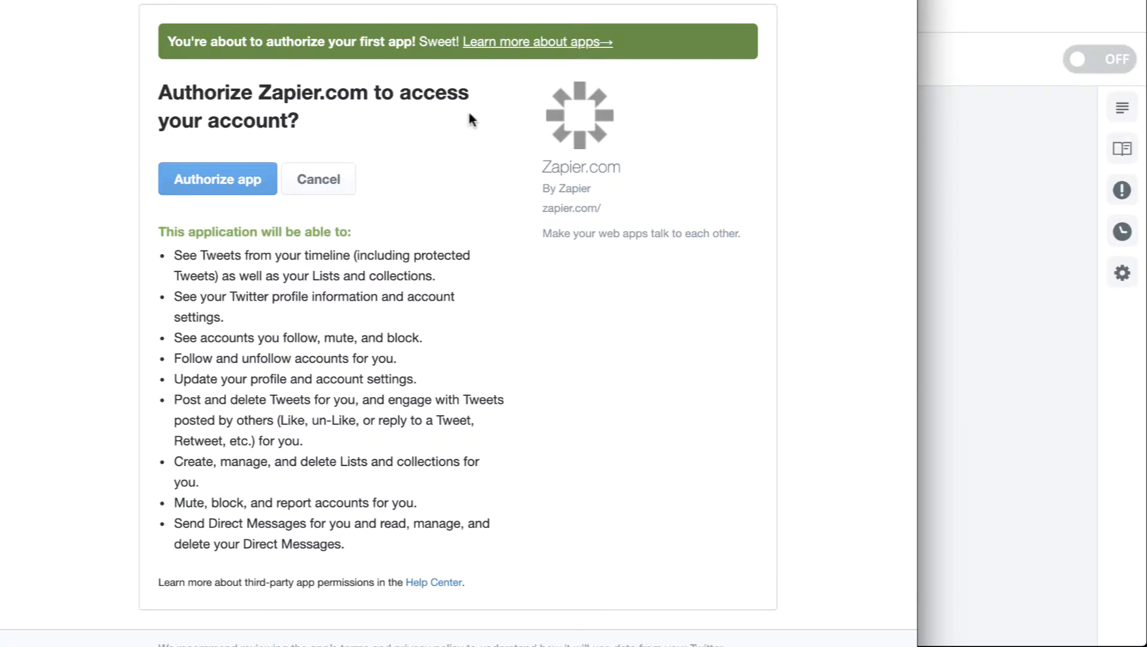
scroll(461, 6, "up", 2)
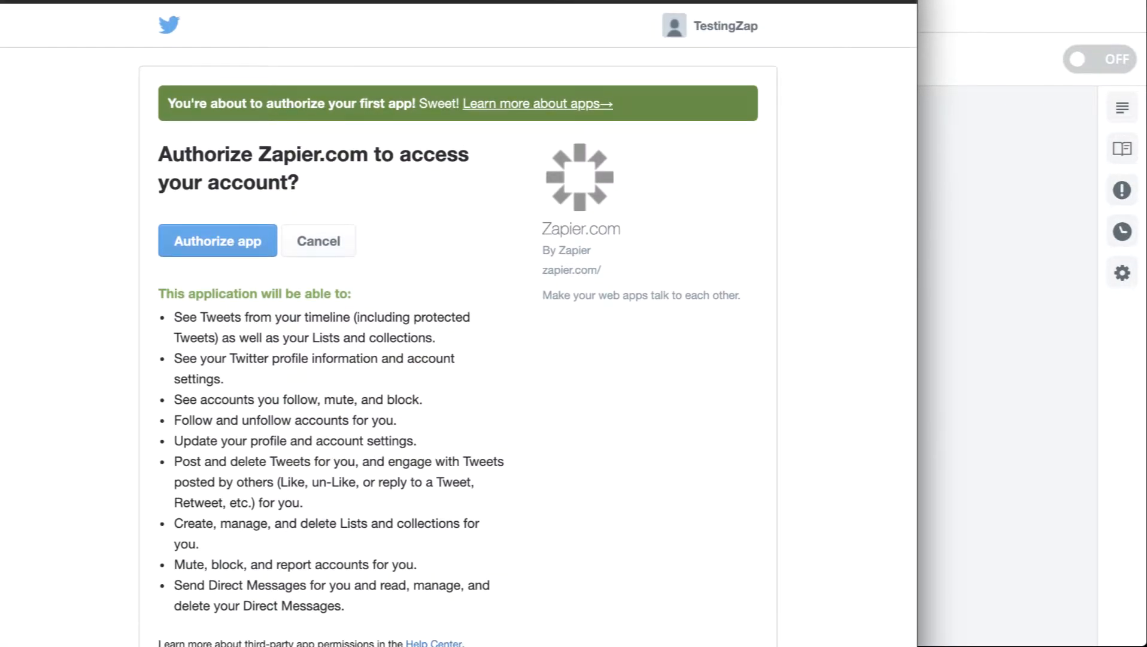
scroll(458, 323, "down", 1)
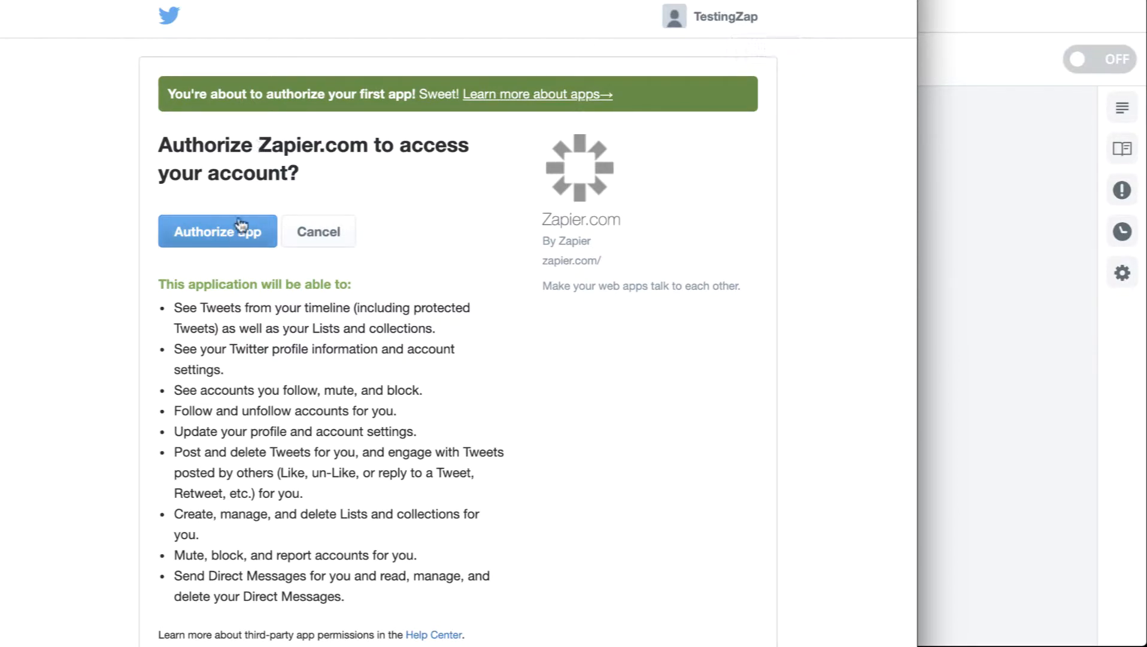
left_click(225, 234)
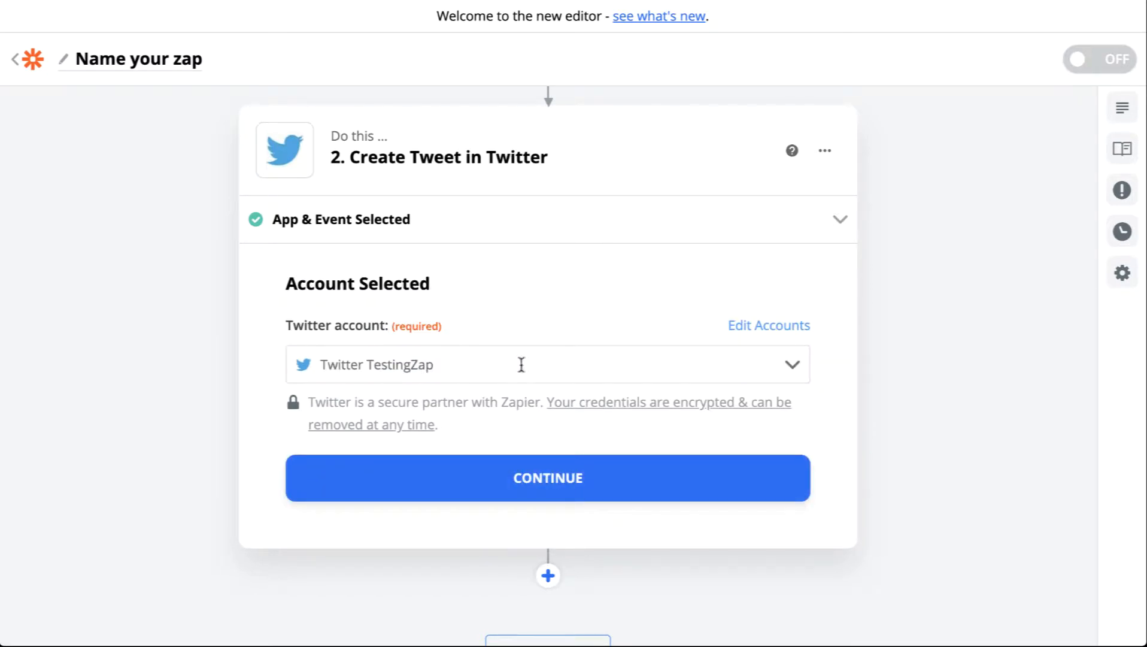
Continue with the connected Twitter TestingZap account
left_click(542, 479)
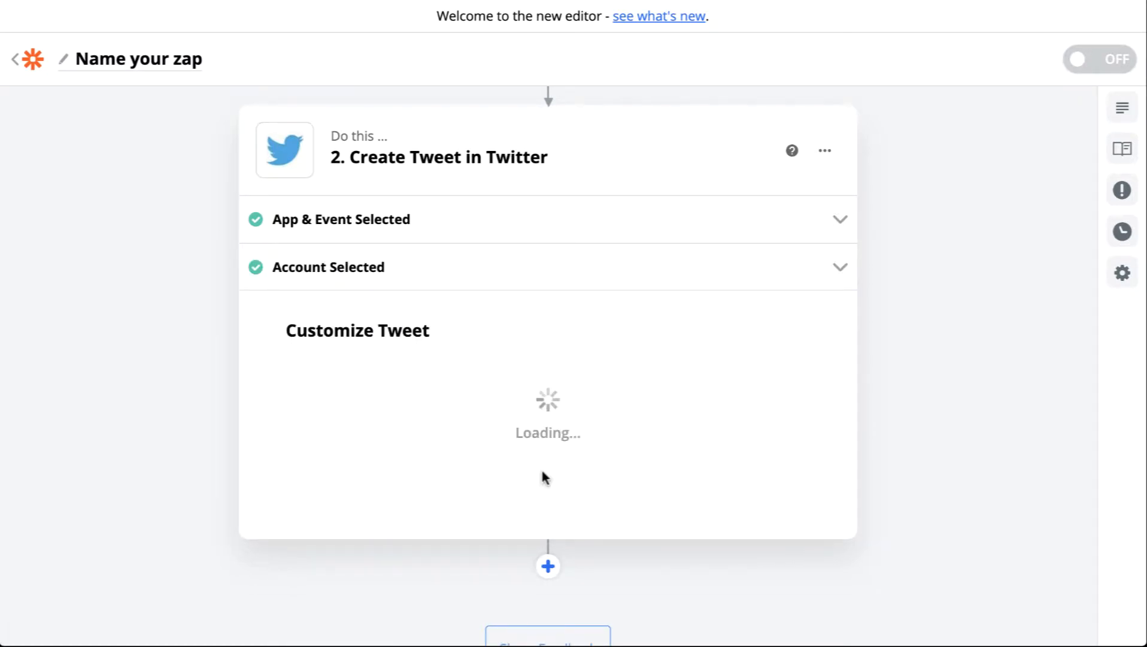
left_click(537, 281)
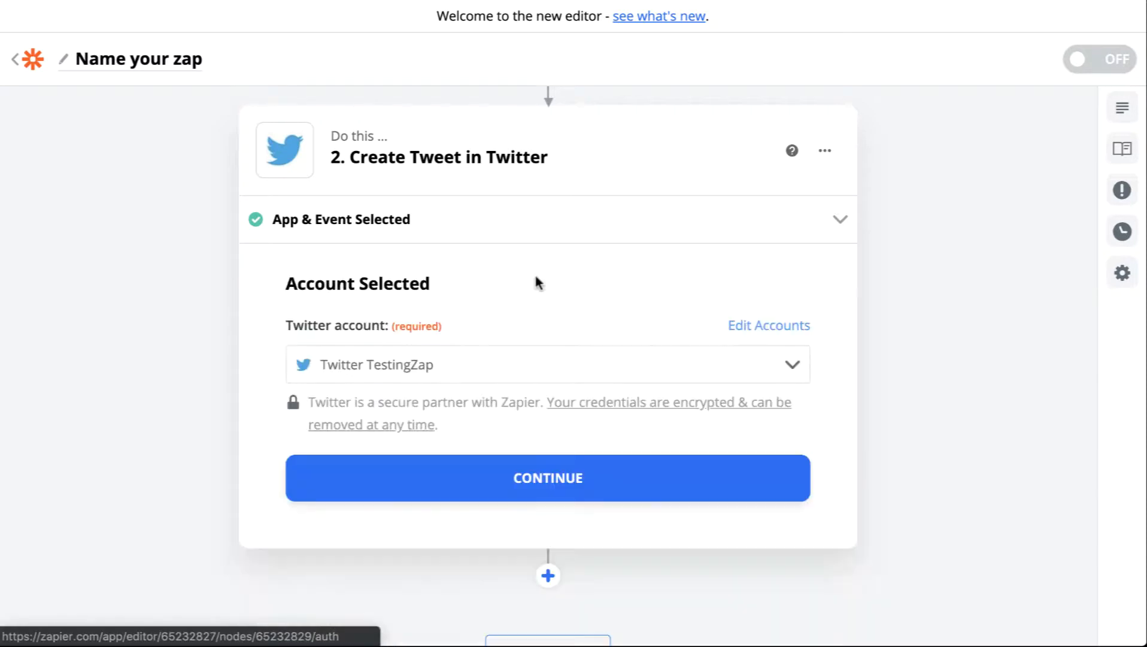
left_click(543, 488)
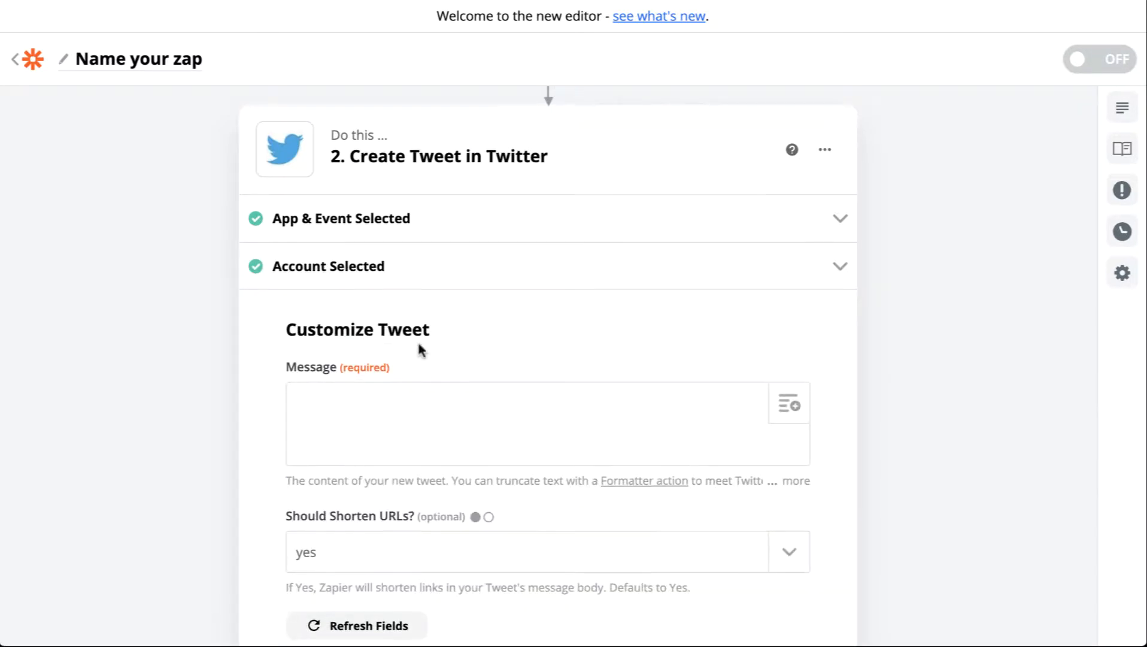
Write the tweet message "Check out our latest article:" followed by the feed item's Title field
scroll(417, 343, "down", 1)
left_click(411, 340)
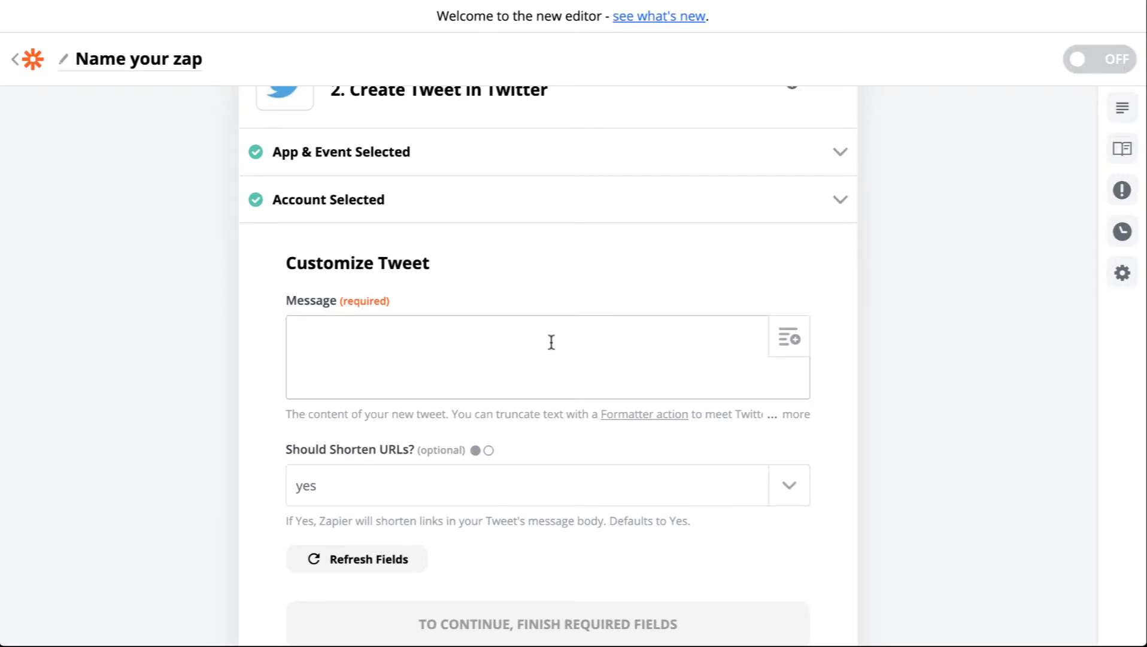
type("Check out our latest article")
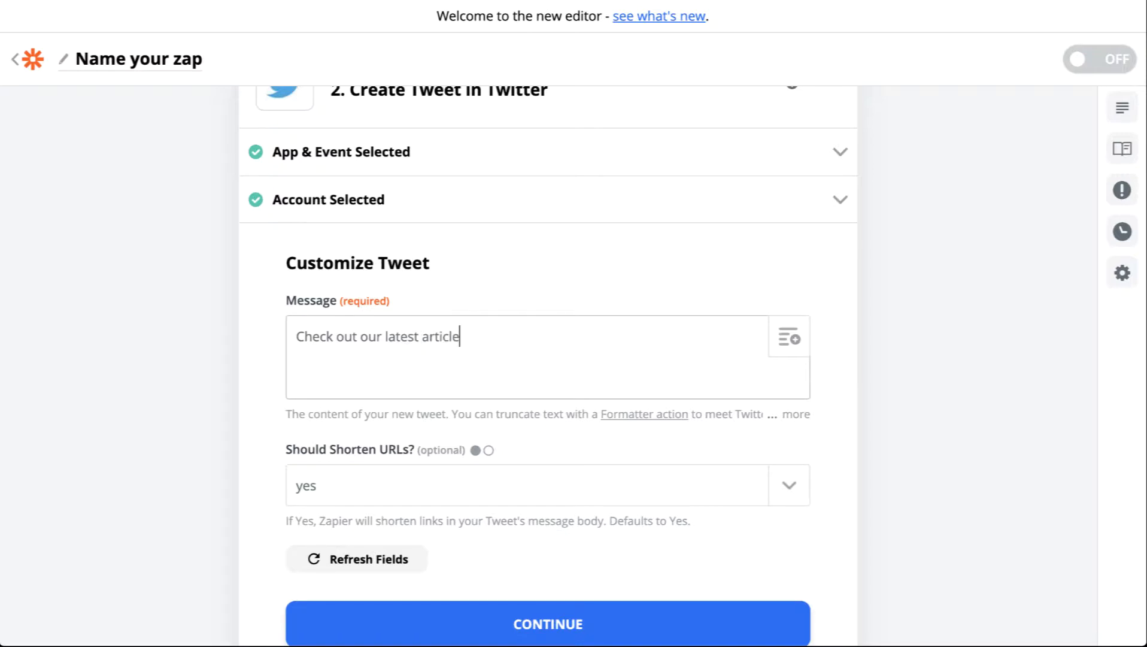
key("BackSpace")
key("BackSpace")
left_click(792, 338)
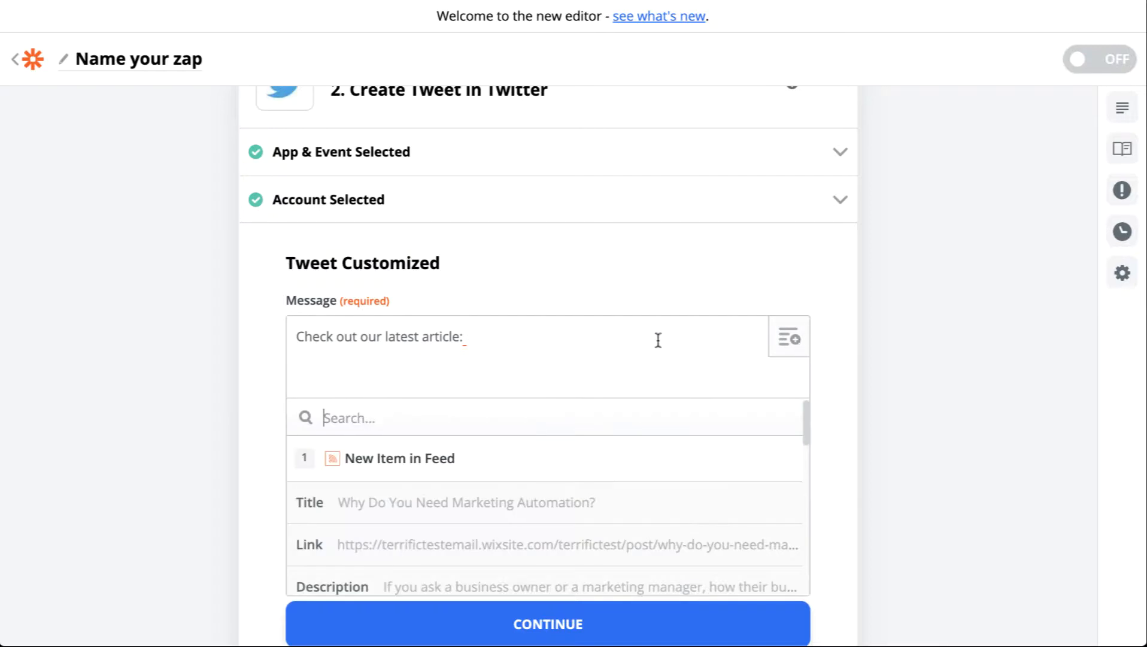
scroll(492, 288, "down", 1)
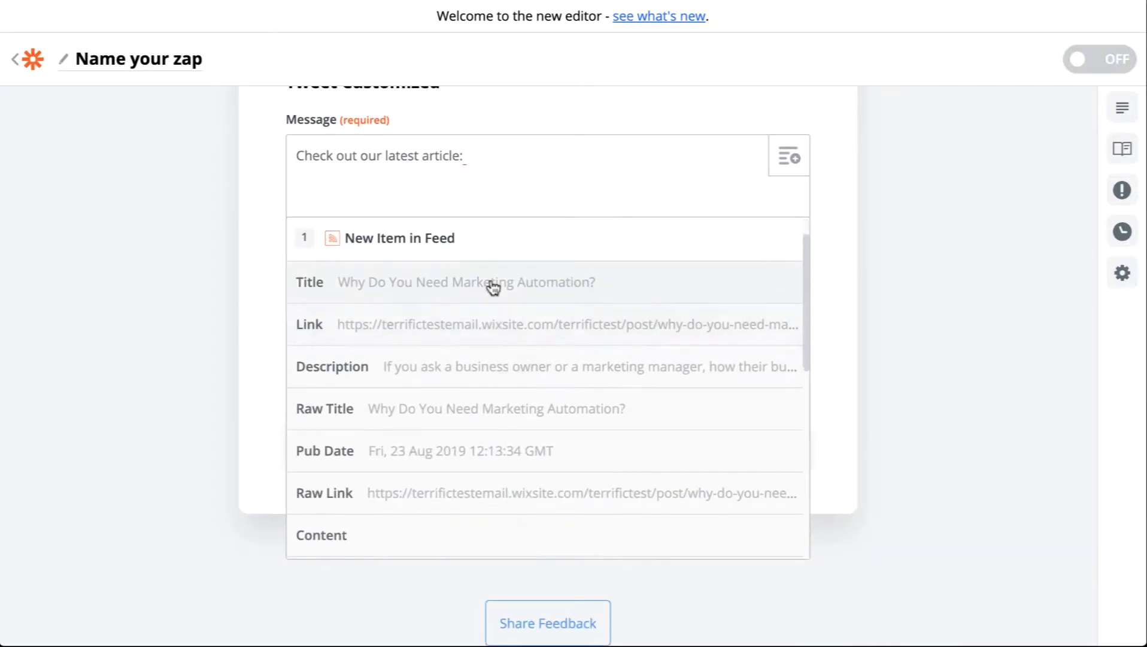
left_click(491, 282)
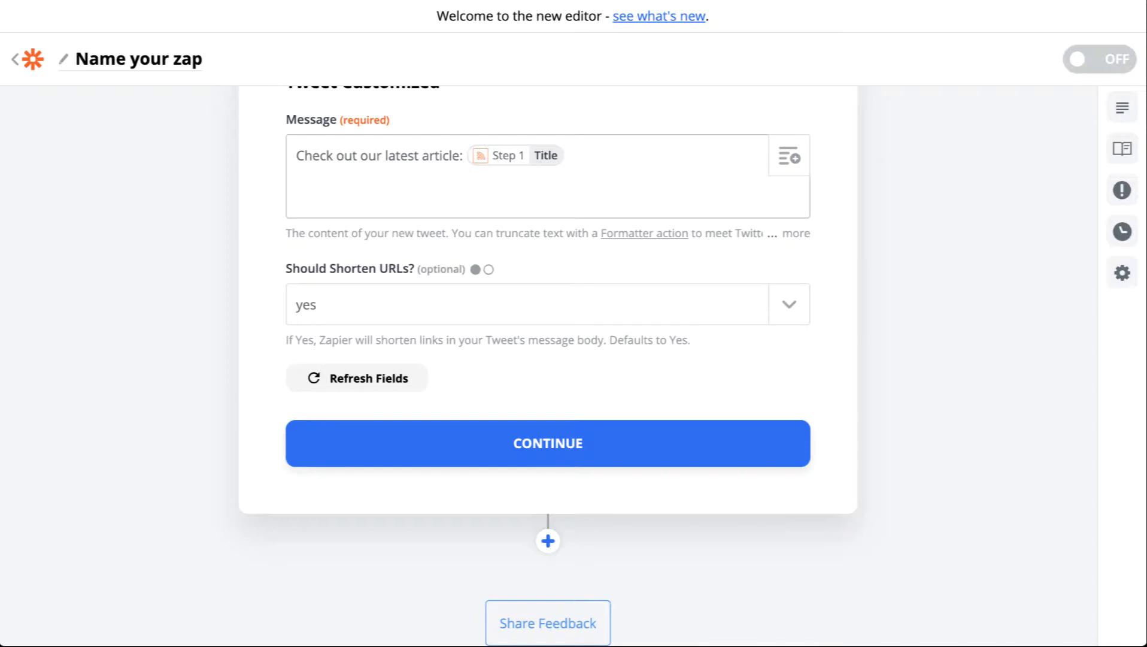
Append a dash and the feed item's Link field, keep Should Shorten URLs at yes, and continue
left_click(789, 157)
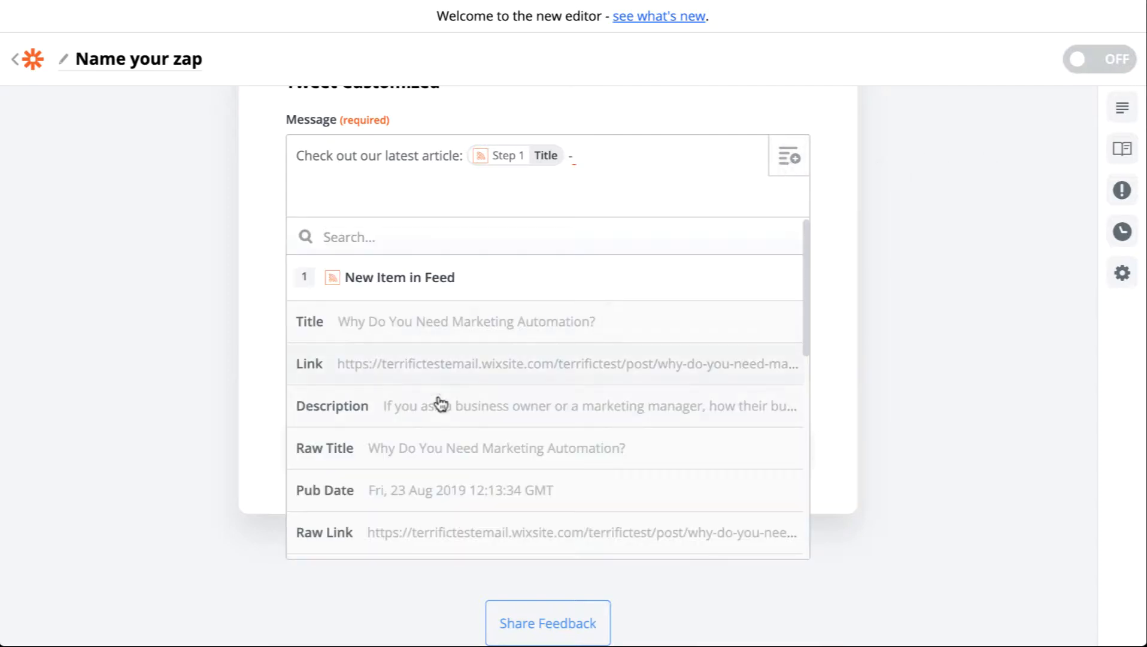
left_click(567, 366)
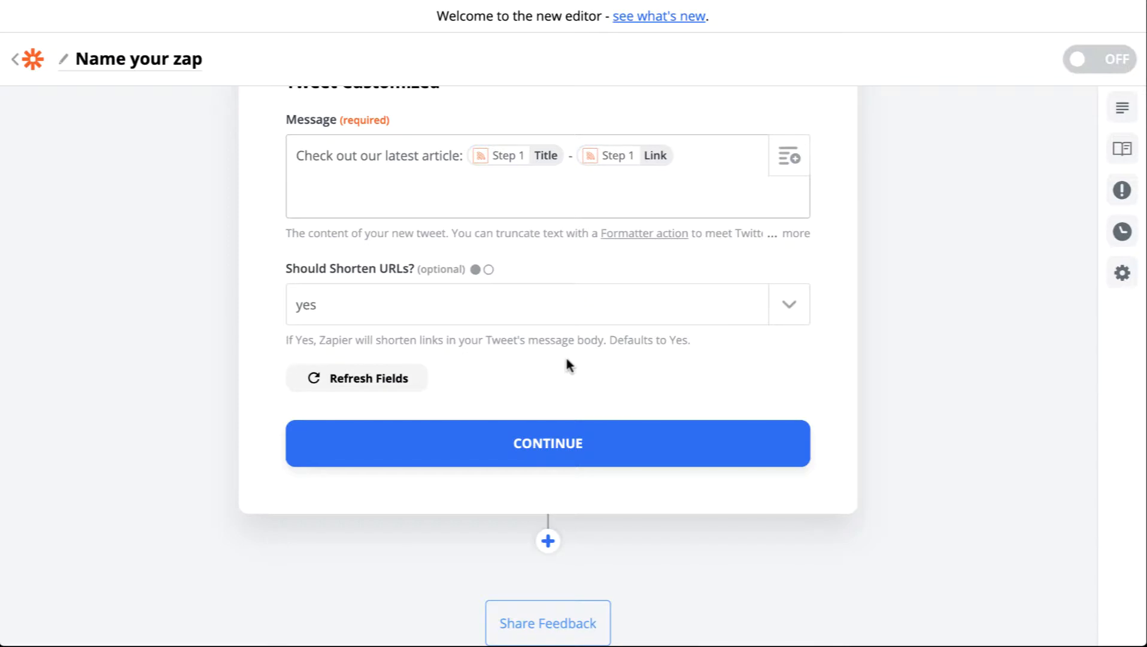
left_click(416, 300)
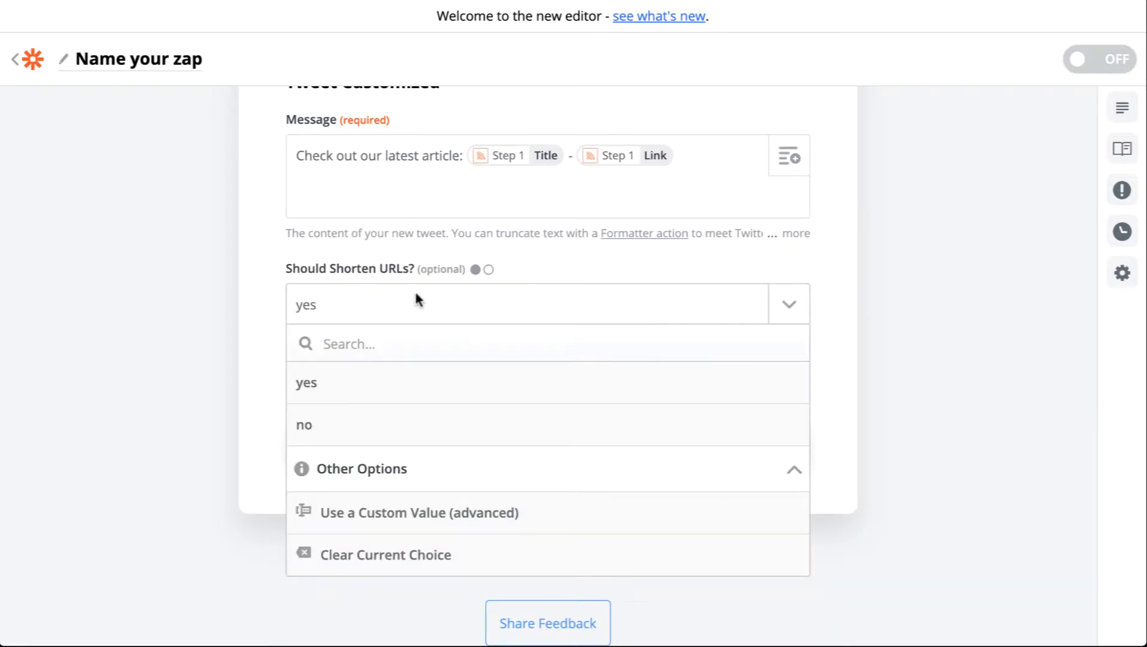
left_click(415, 301)
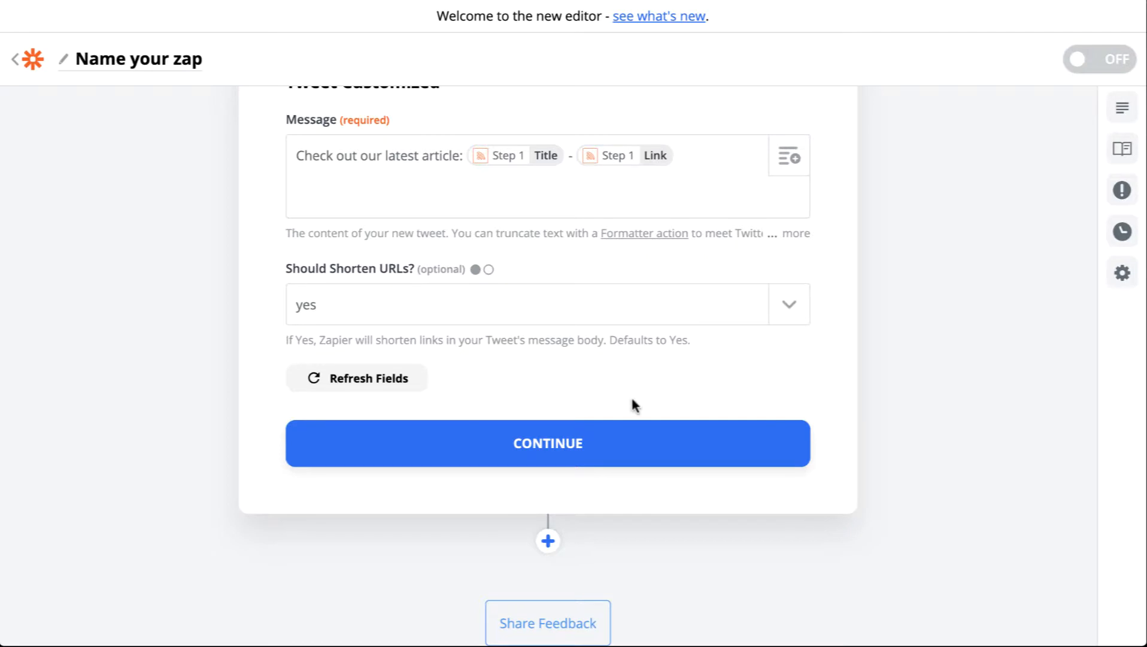
left_click(539, 430)
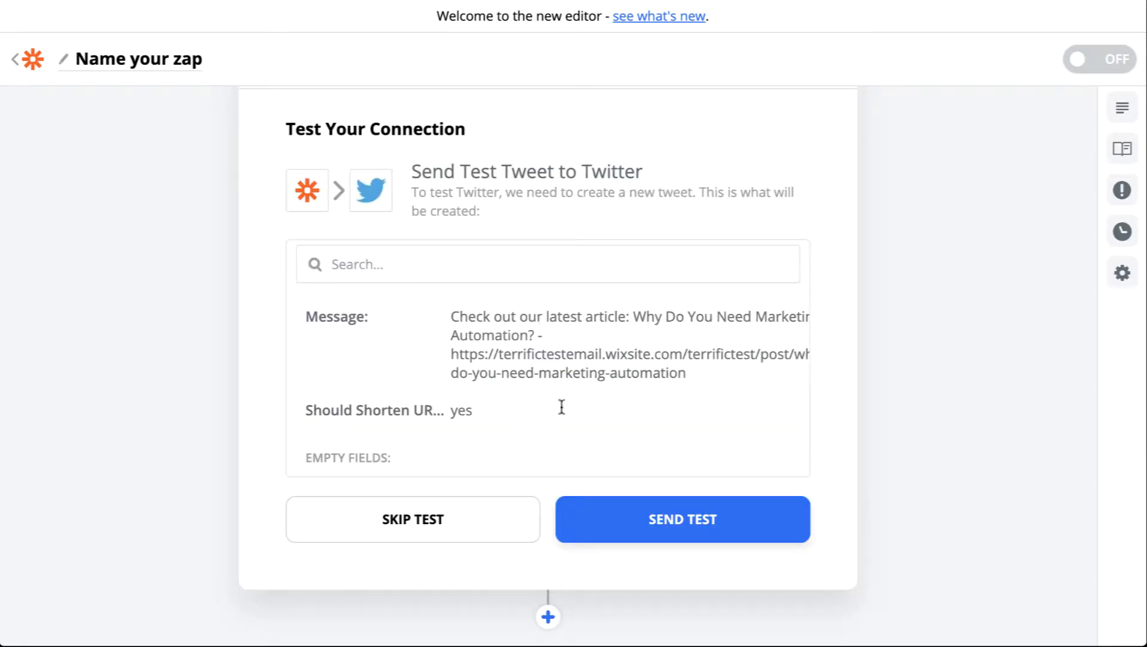
Send the test tweet and check it on the Twitter profile and its linked blog post
left_click(689, 525)
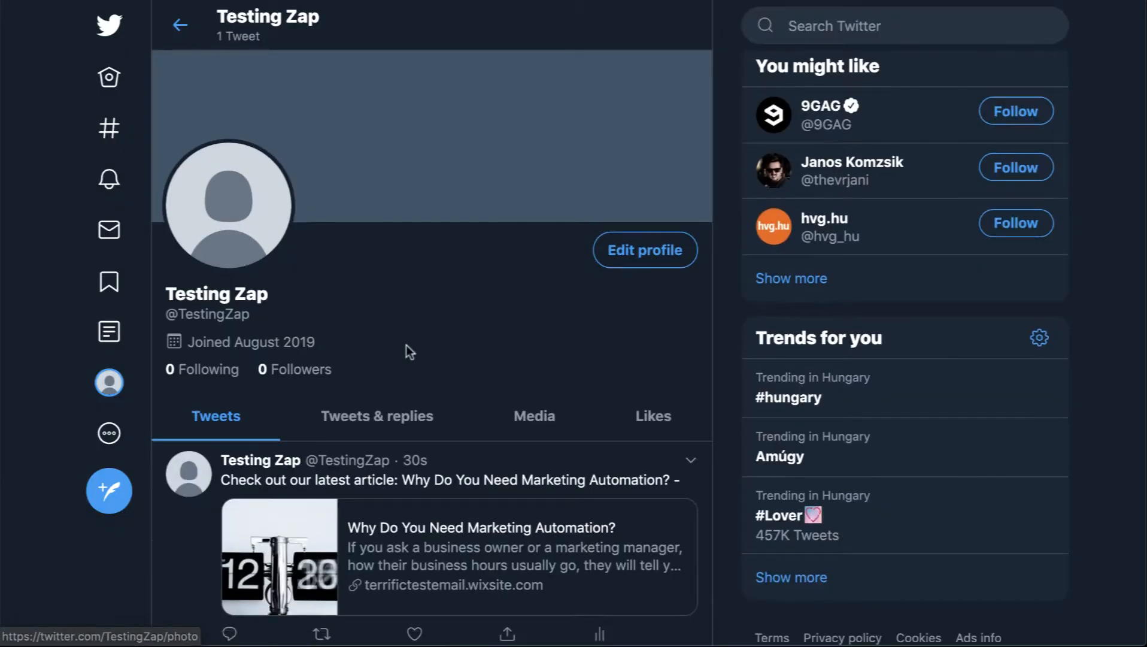
scroll(405, 351, "down", 2)
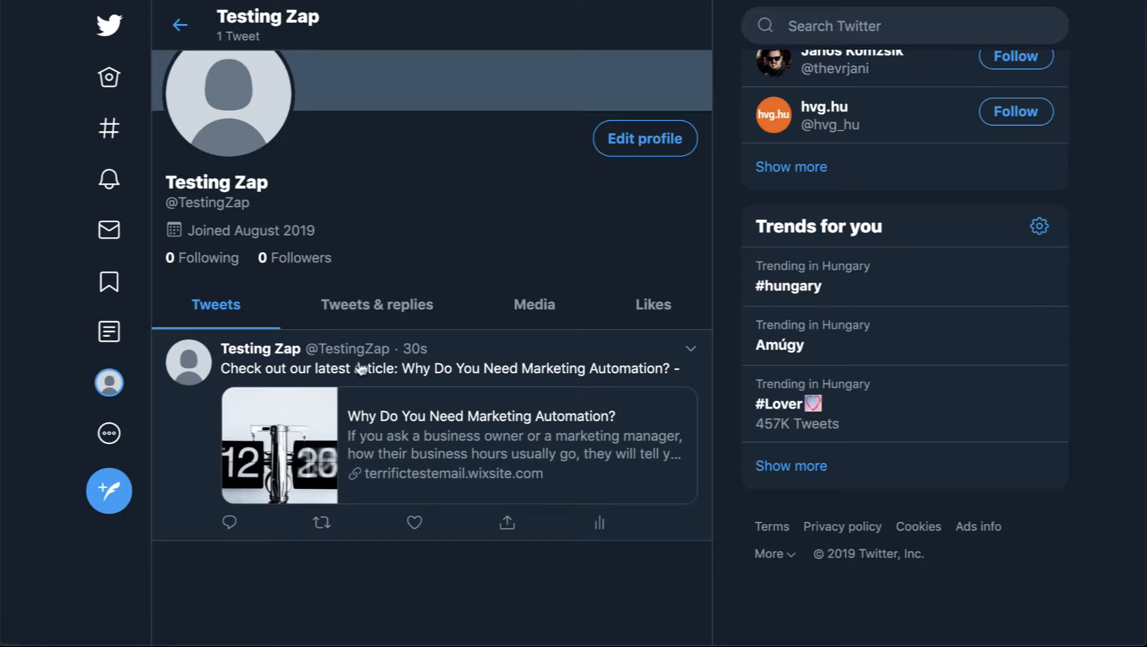
left_click(504, 451)
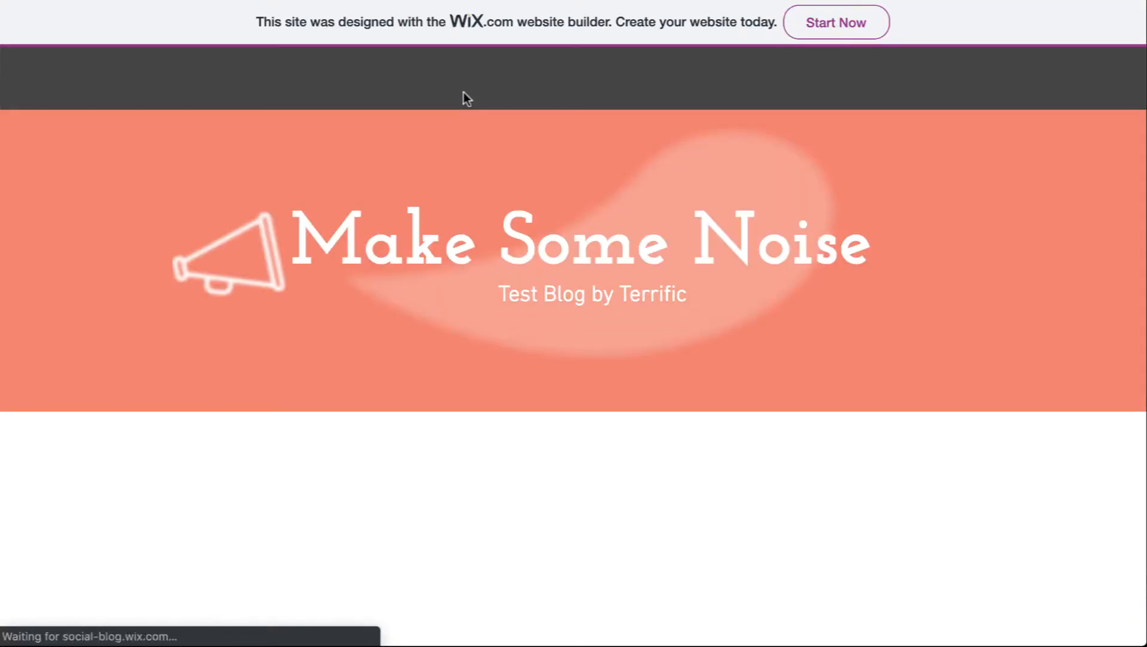
scroll(478, 325, "down", 8)
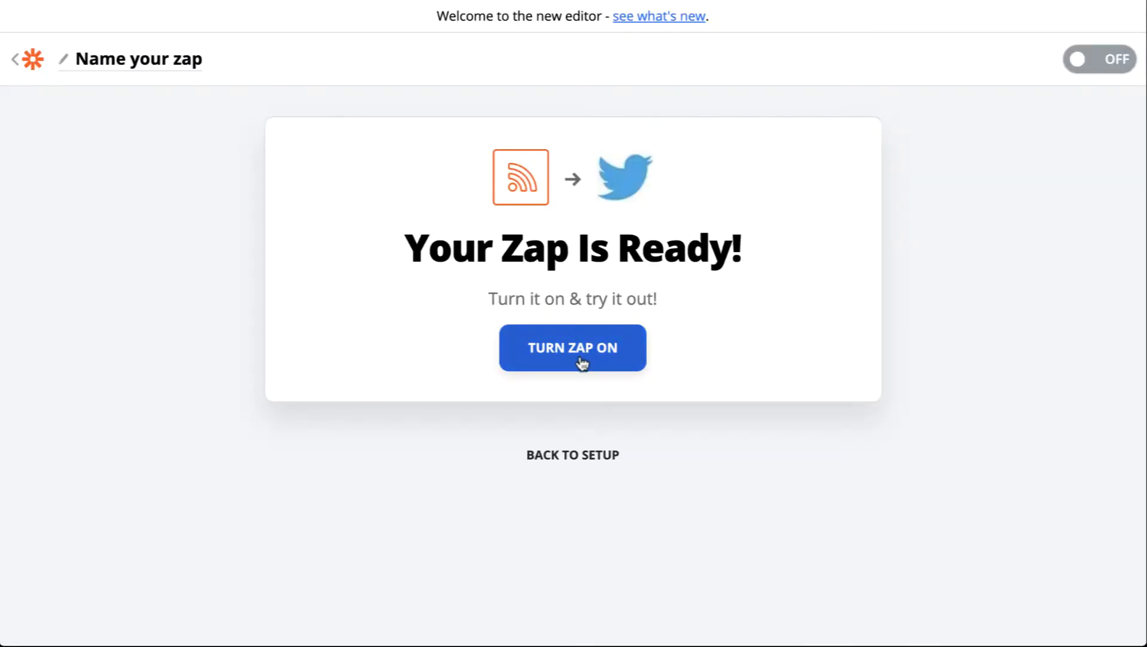
Name the zap "Promote new article on Twitter" and turn it on
left_click(150, 72)
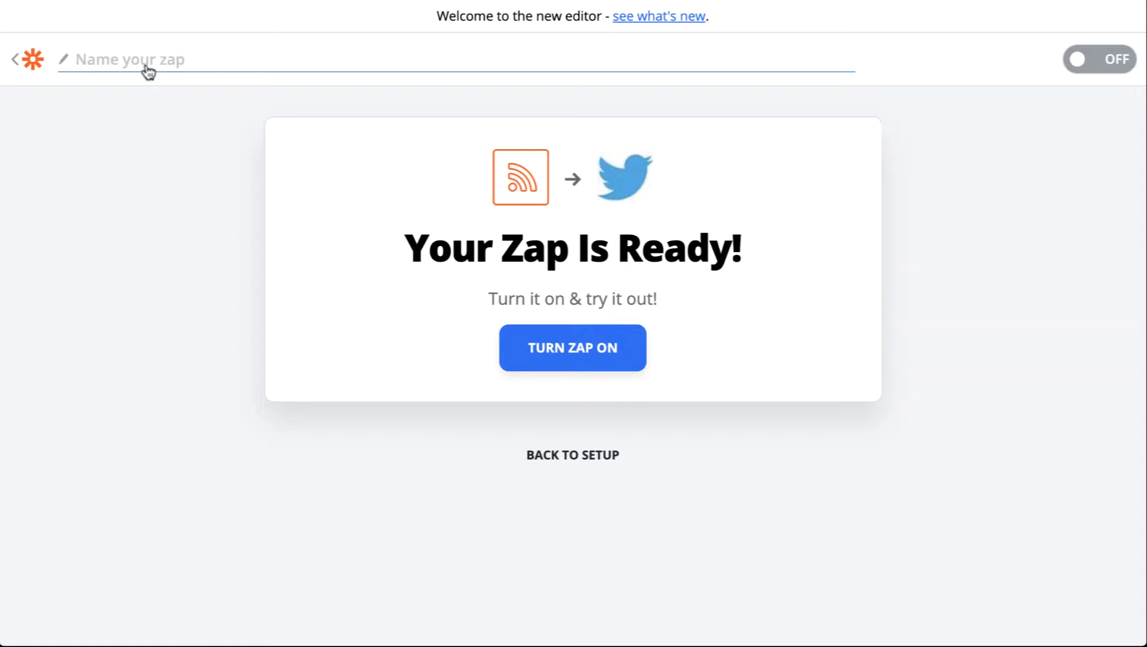
type("Promote new article on twitter")
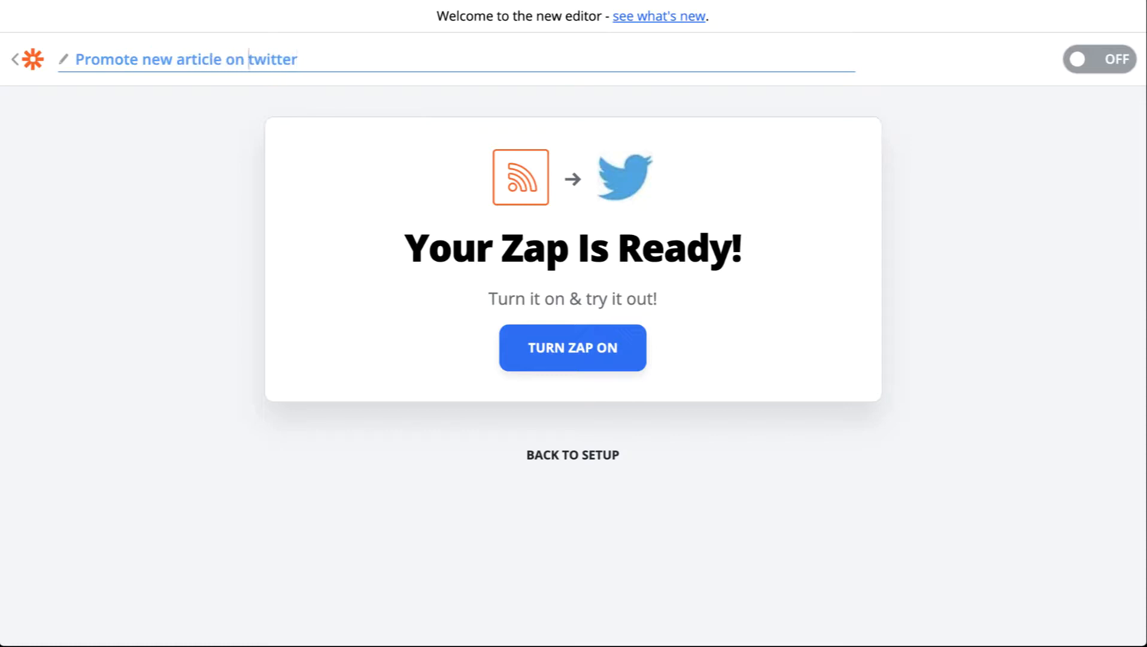
key("shift+Right")
type("T")
key("Return")
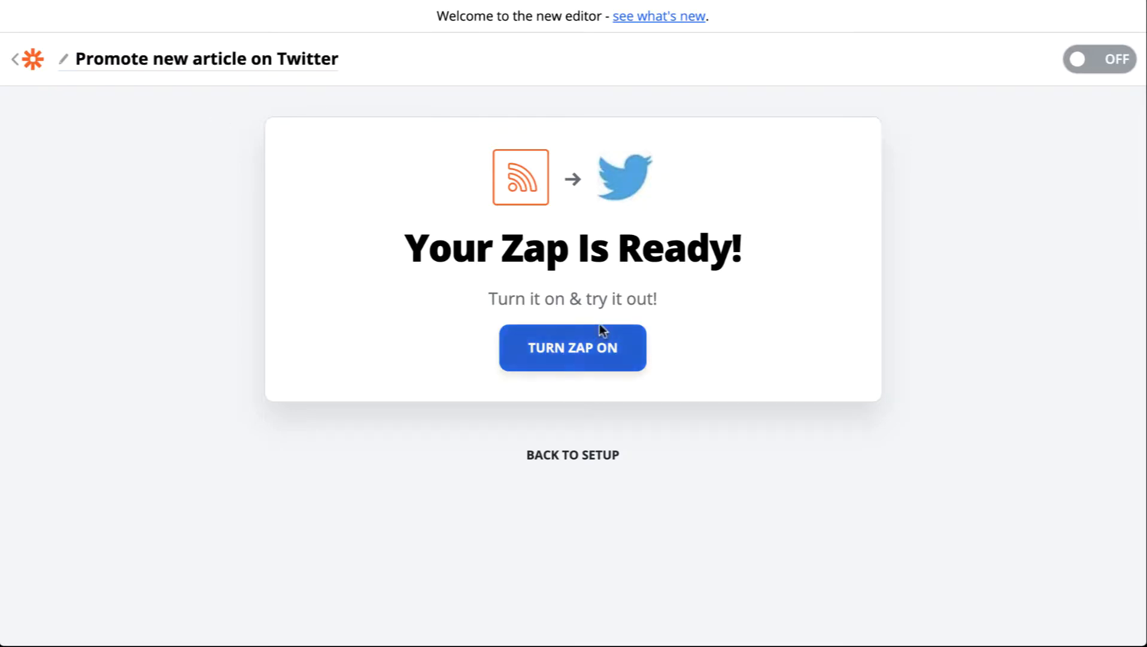
left_click(1085, 63)
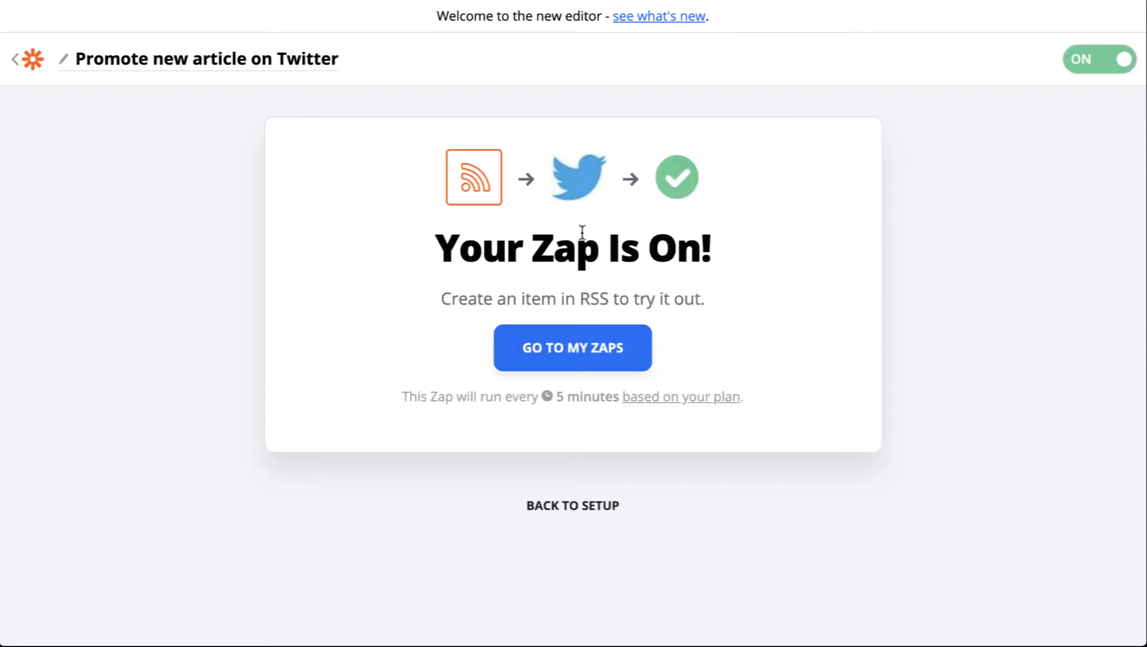
Return to the zap list and make a copy of the "Promote new article on Twitter" zap
left_click(22, 65)
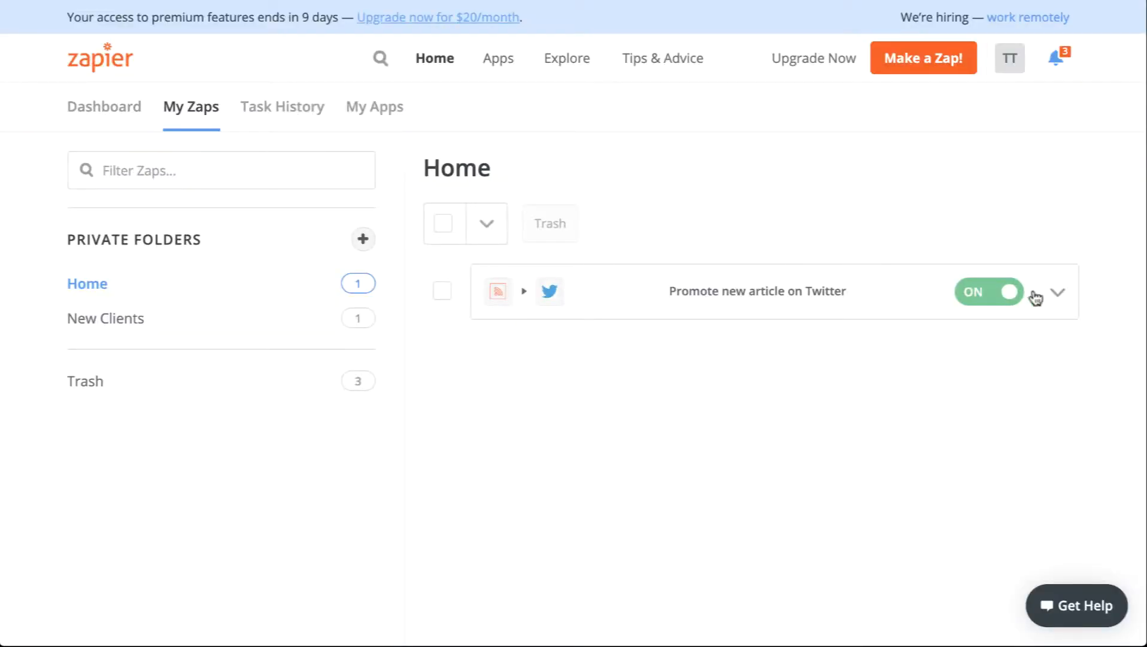
left_click(1059, 295)
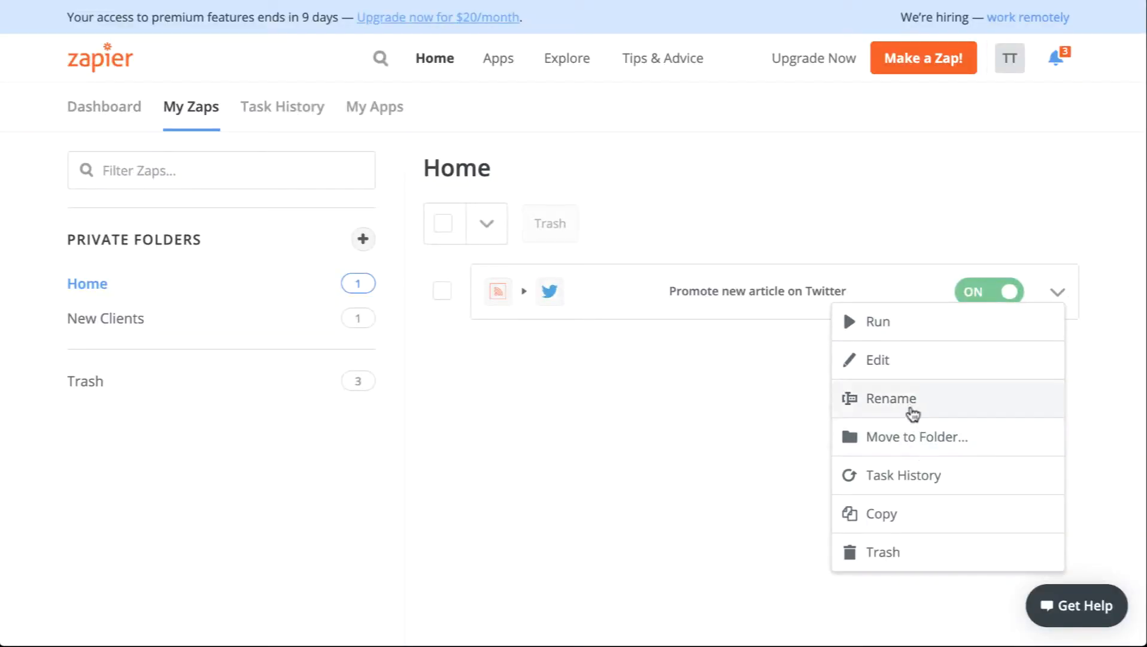
left_click(891, 509)
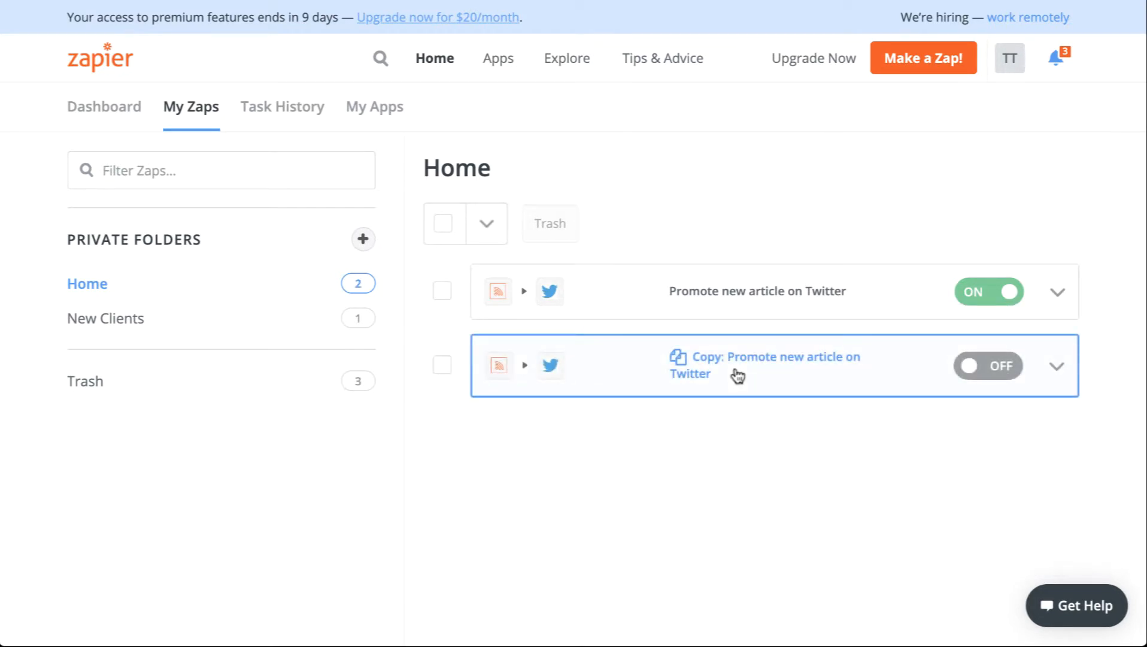
Open the copied zap and rename it "Promote new article on Facebook Page"
left_click(736, 372)
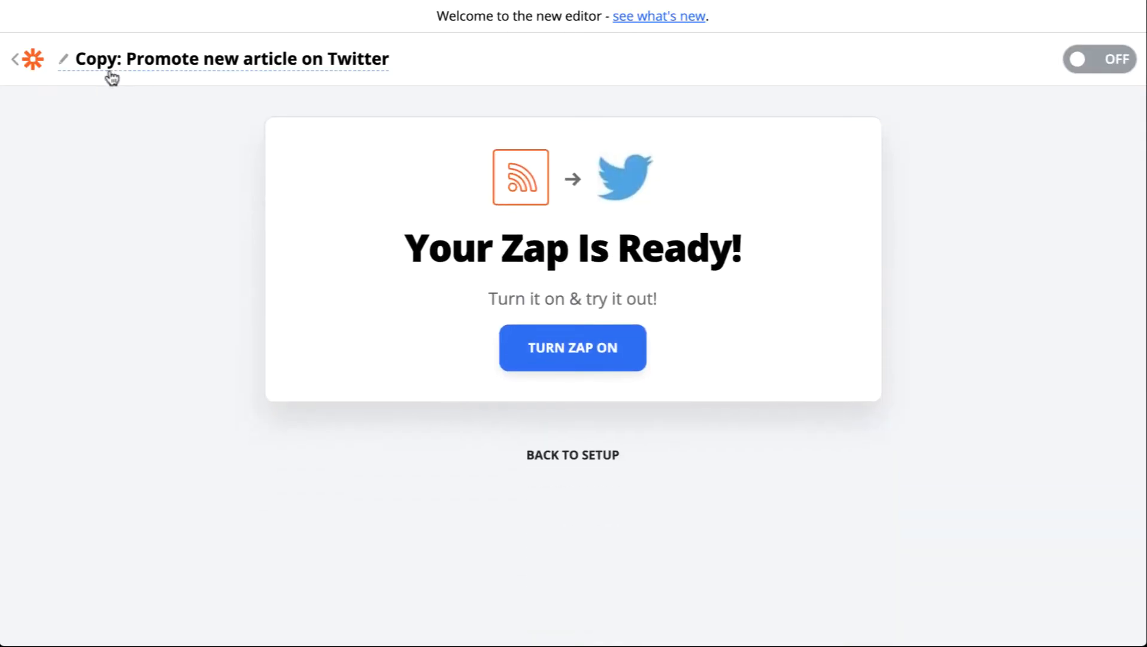
left_click(109, 58)
left_click(136, 65)
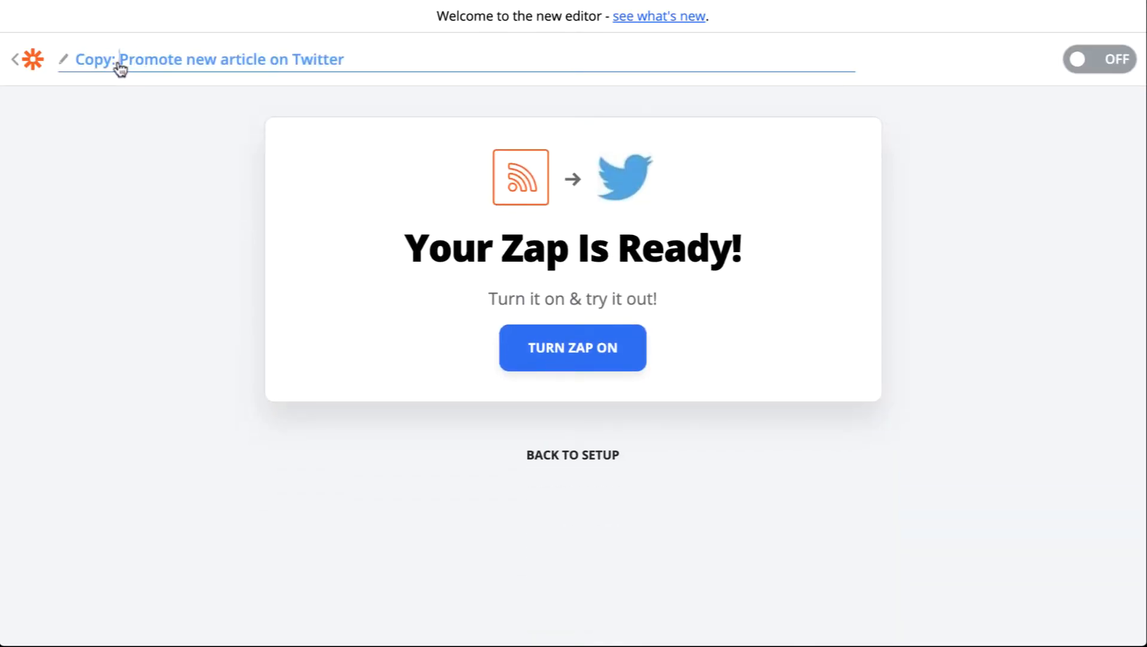
left_click_drag(119, 65, 37, 64)
key("BackSpace")
double_click(271, 58)
type("F")
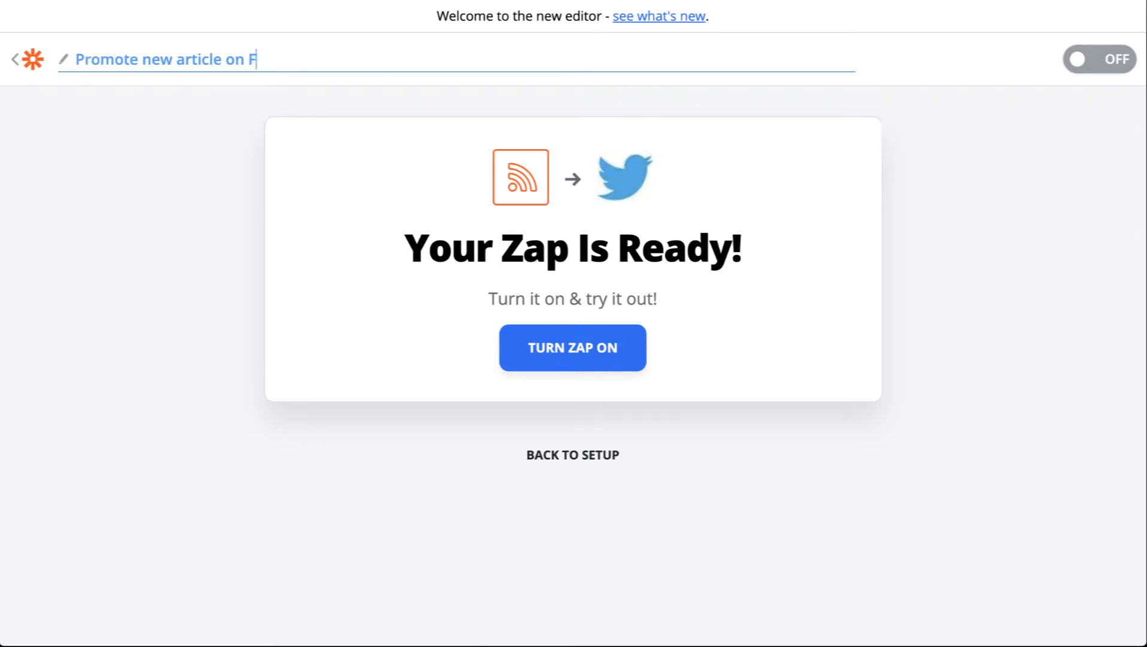
type("acebook Page")
key("Return")
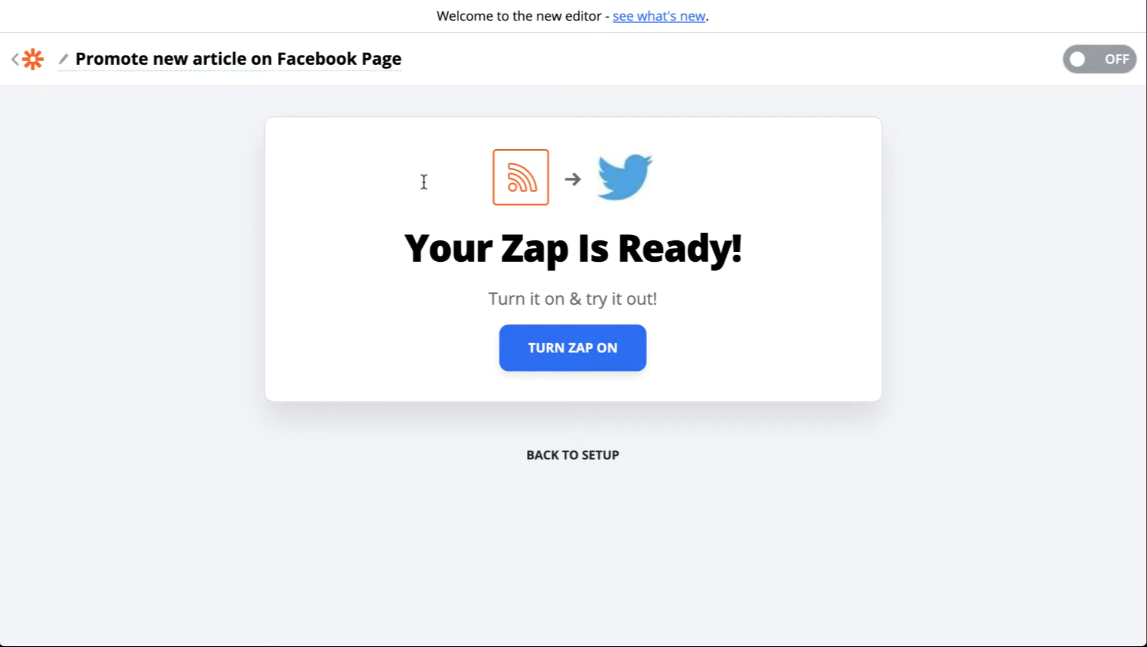
Go back to setup and change the action step's app from Twitter to Facebook Pages
left_click(584, 458)
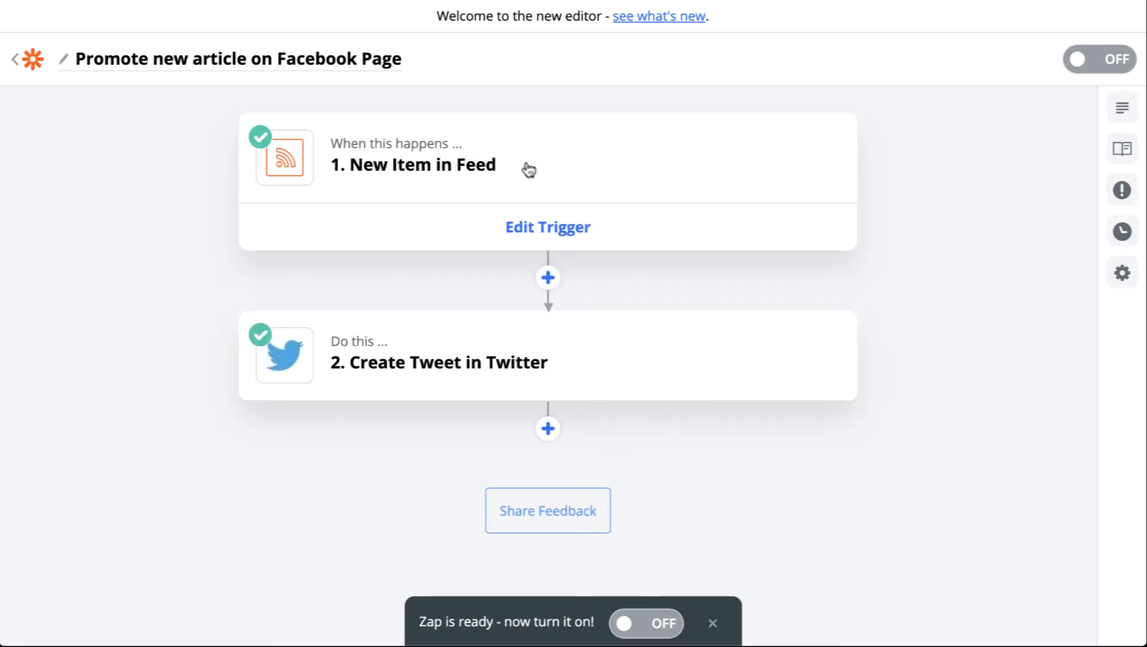
mouse_move(487, 370)
left_click(473, 323)
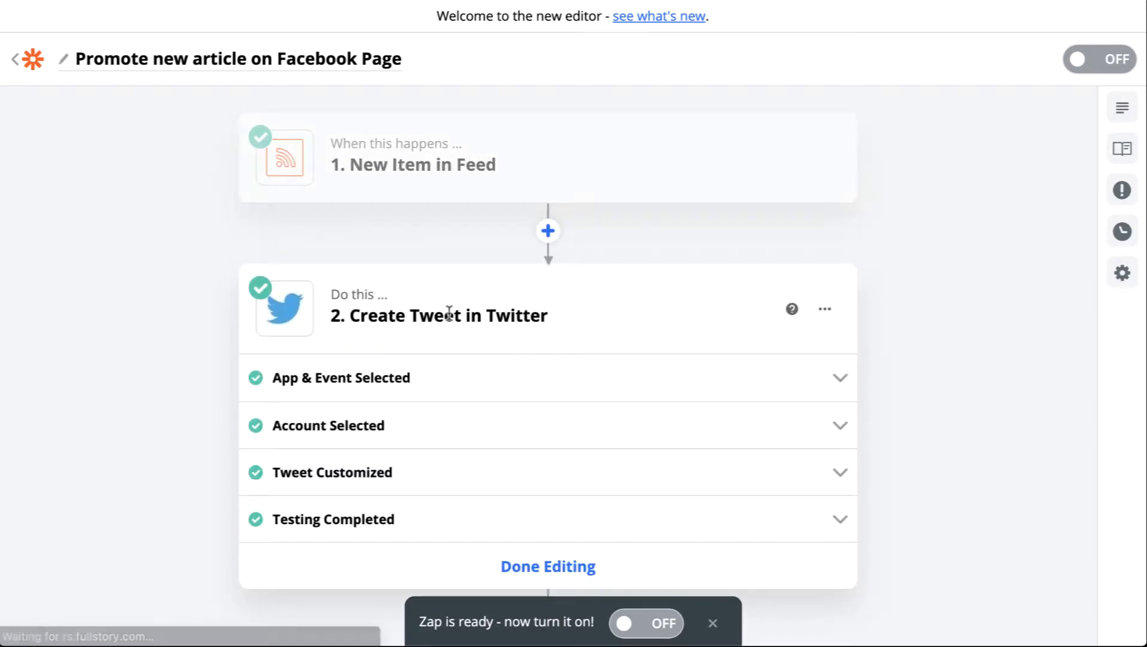
left_click(385, 379)
left_click(460, 457)
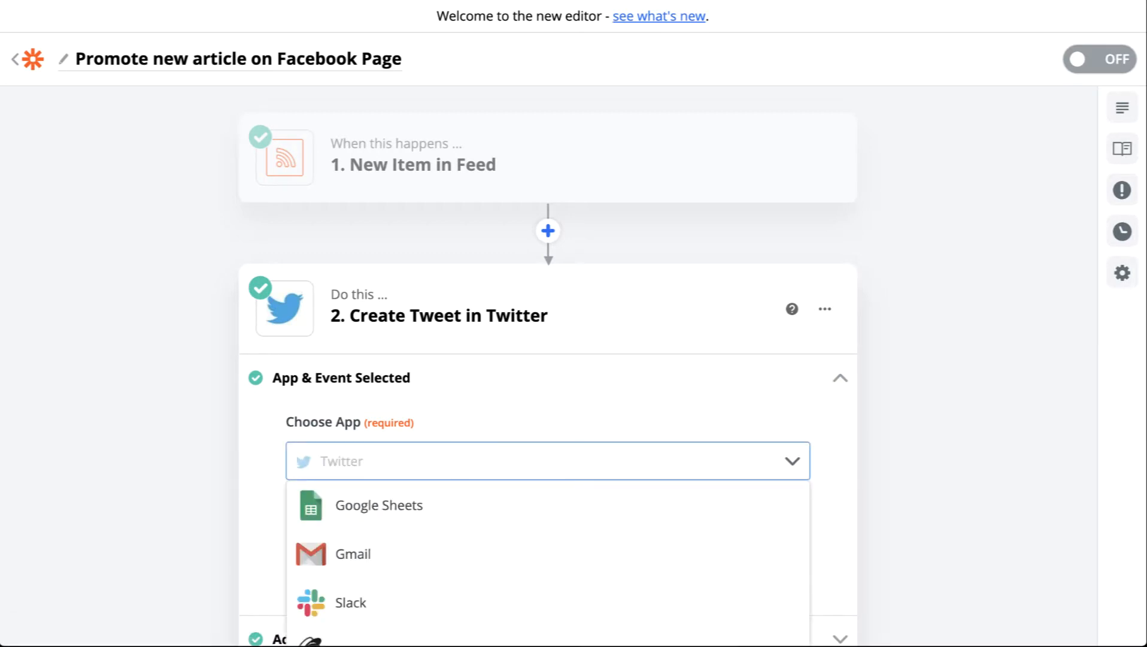
type("face")
left_click(423, 569)
Set the action event to Create Page Post and continue
scroll(626, 254, "down", 4)
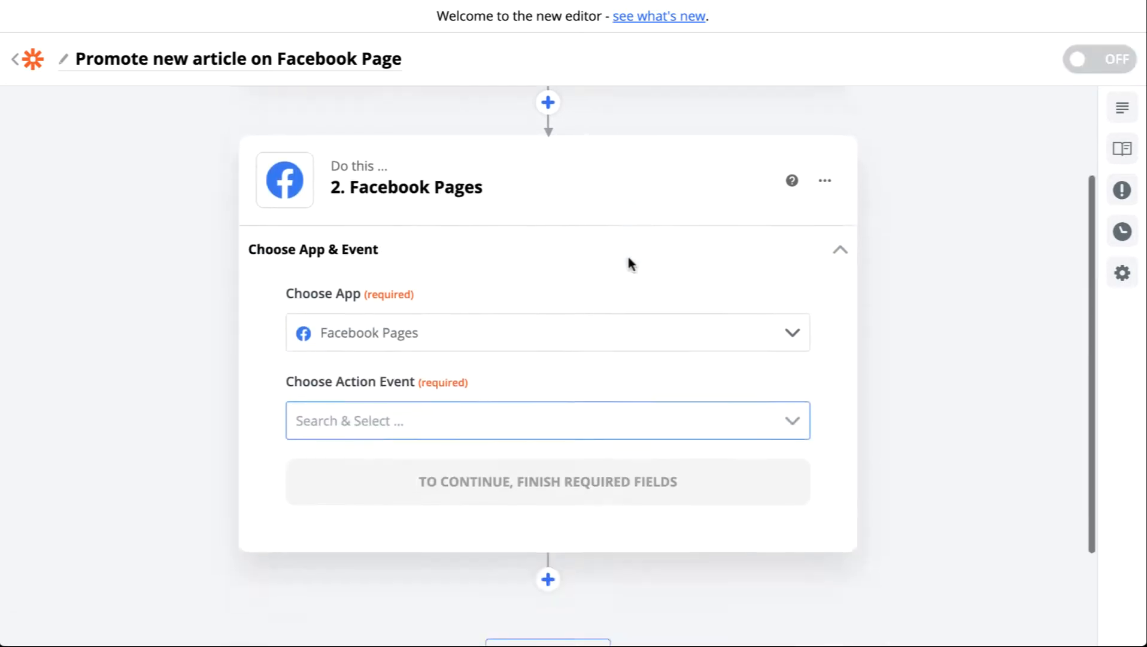
left_click(382, 314)
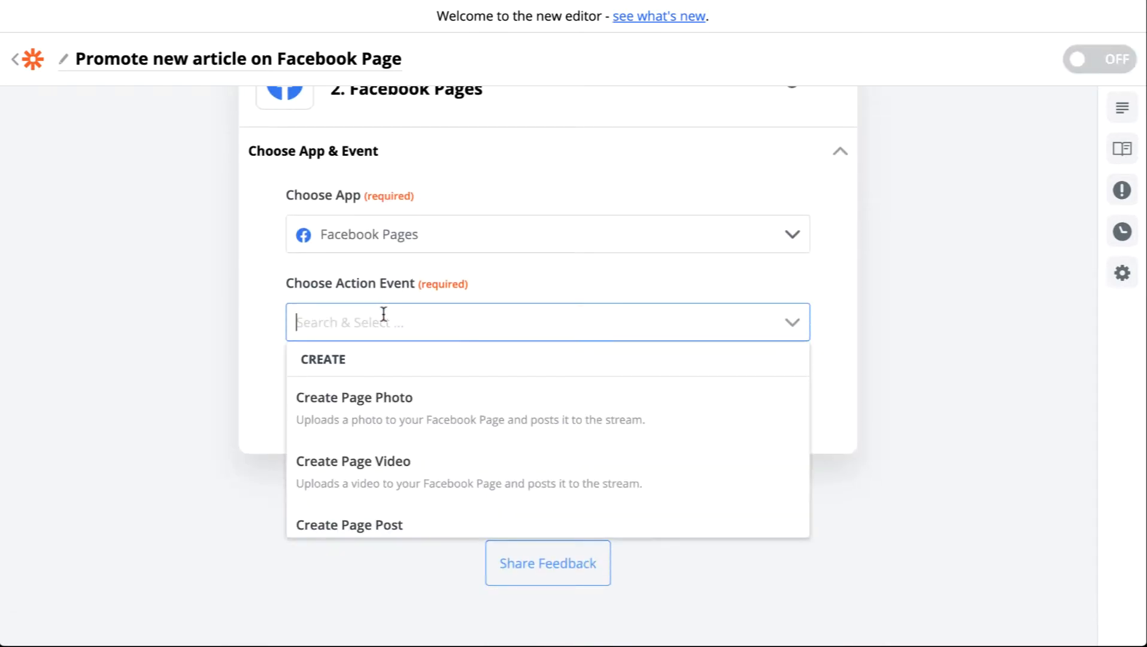
scroll(485, 479, "down", 1)
left_click(484, 479)
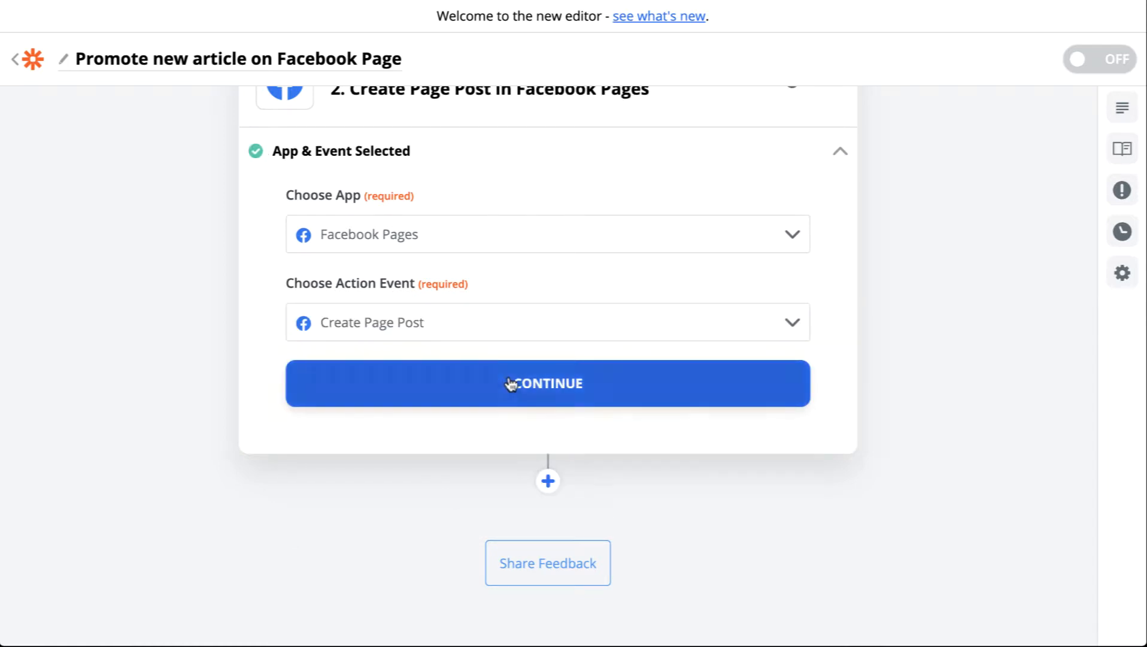
left_click(511, 384)
Sign in to Facebook, authorize Zapier, and continue with the connected Facebook Pages account
left_click(592, 274)
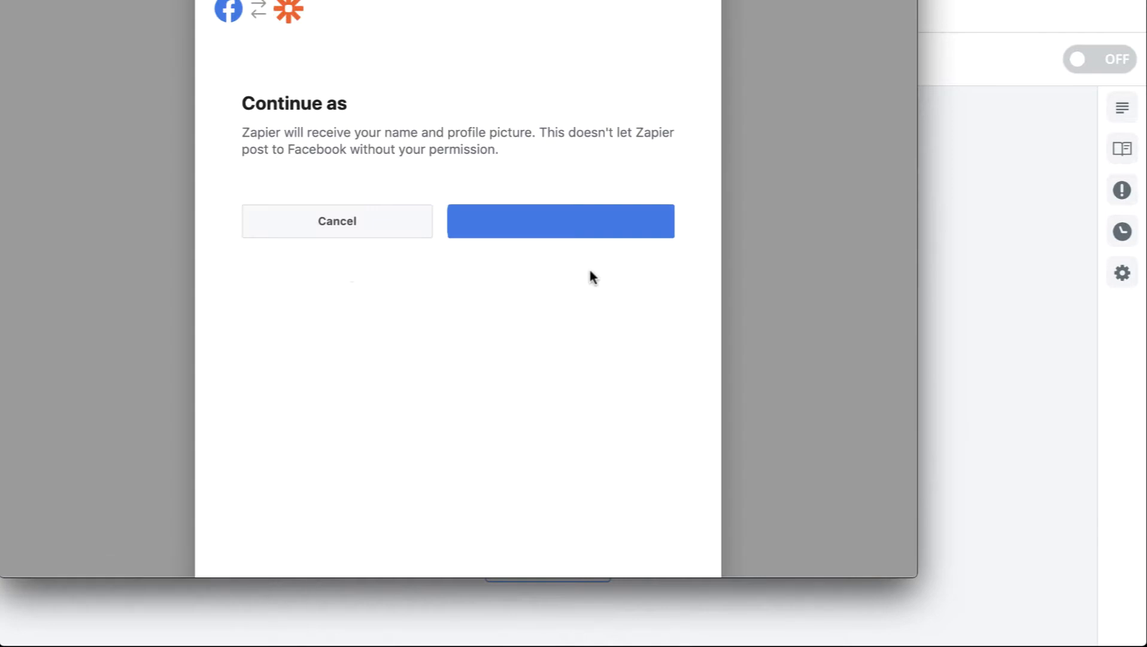
left_click(565, 237)
left_click(636, 356)
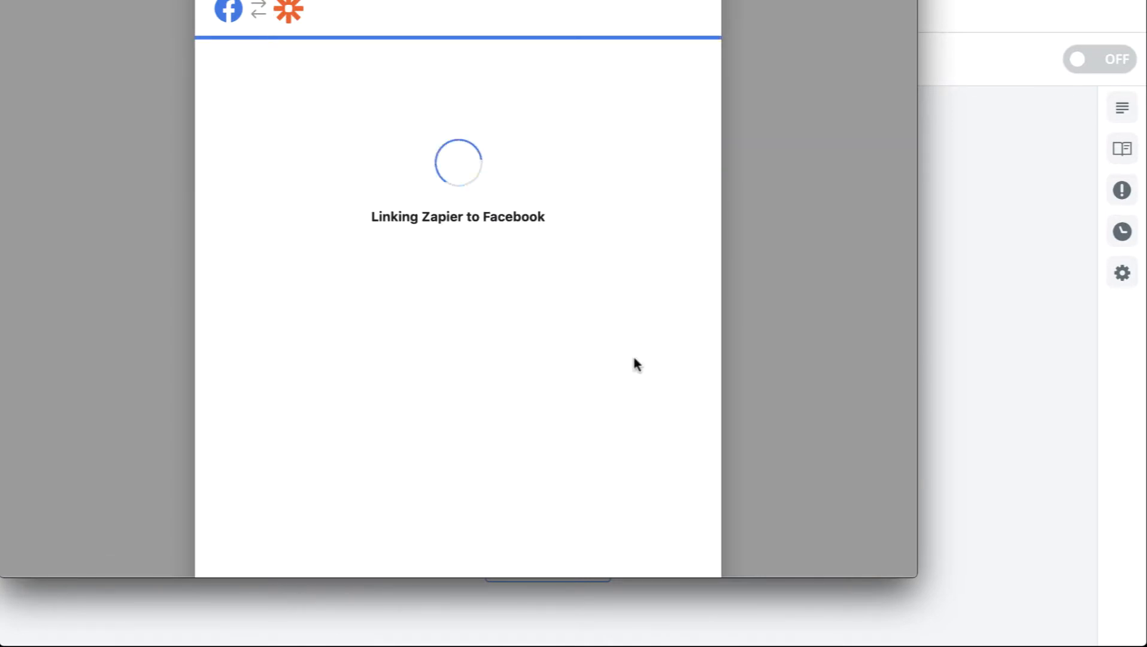
left_click(488, 259)
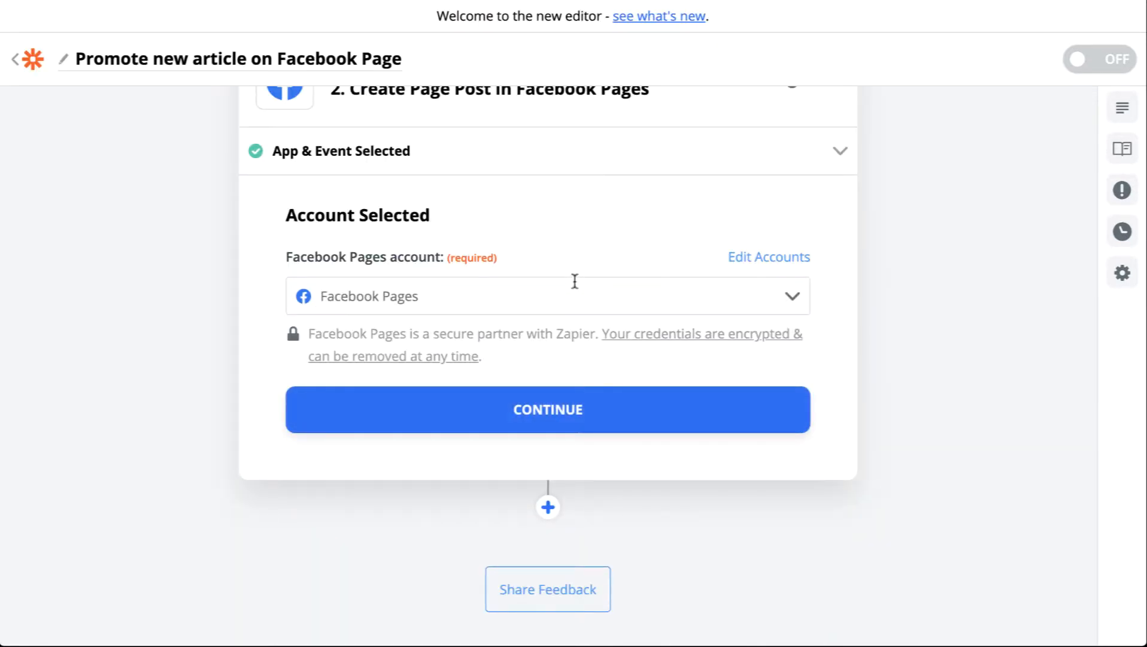
left_click(568, 396)
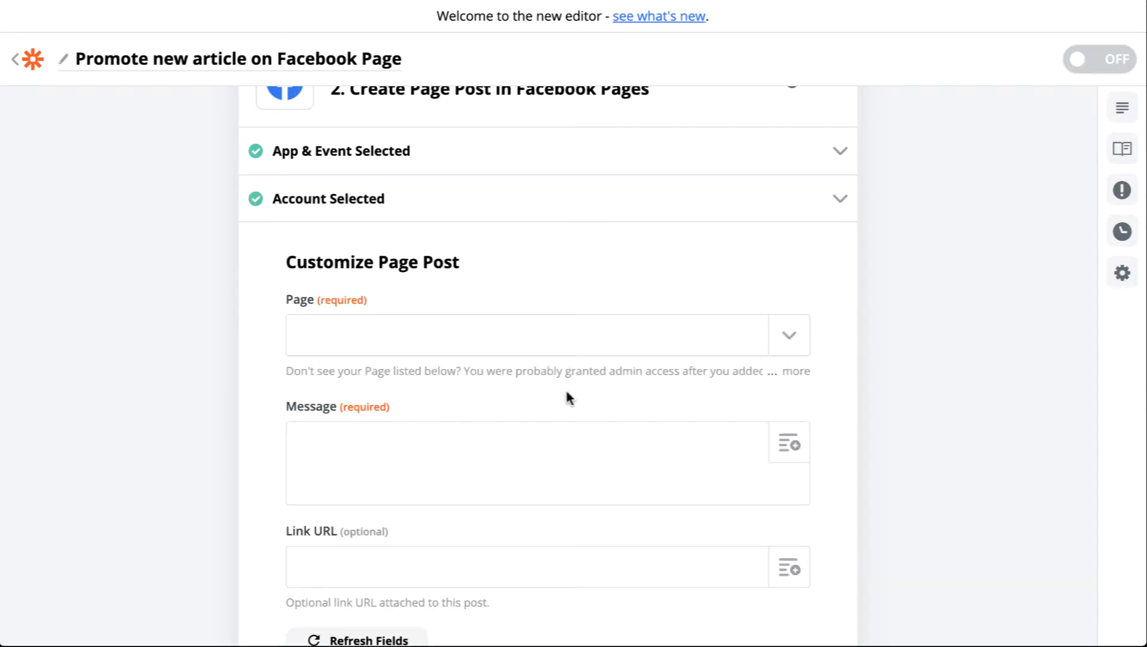
Choose Test Page as the Facebook page to post to
left_click(605, 342)
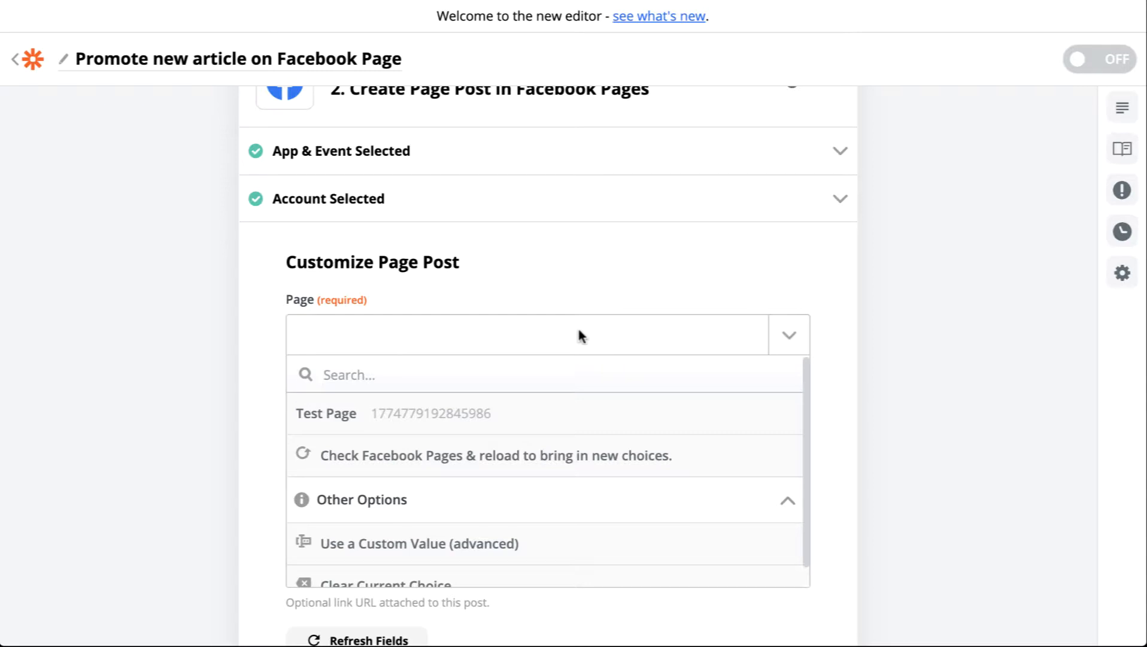
left_click(456, 415)
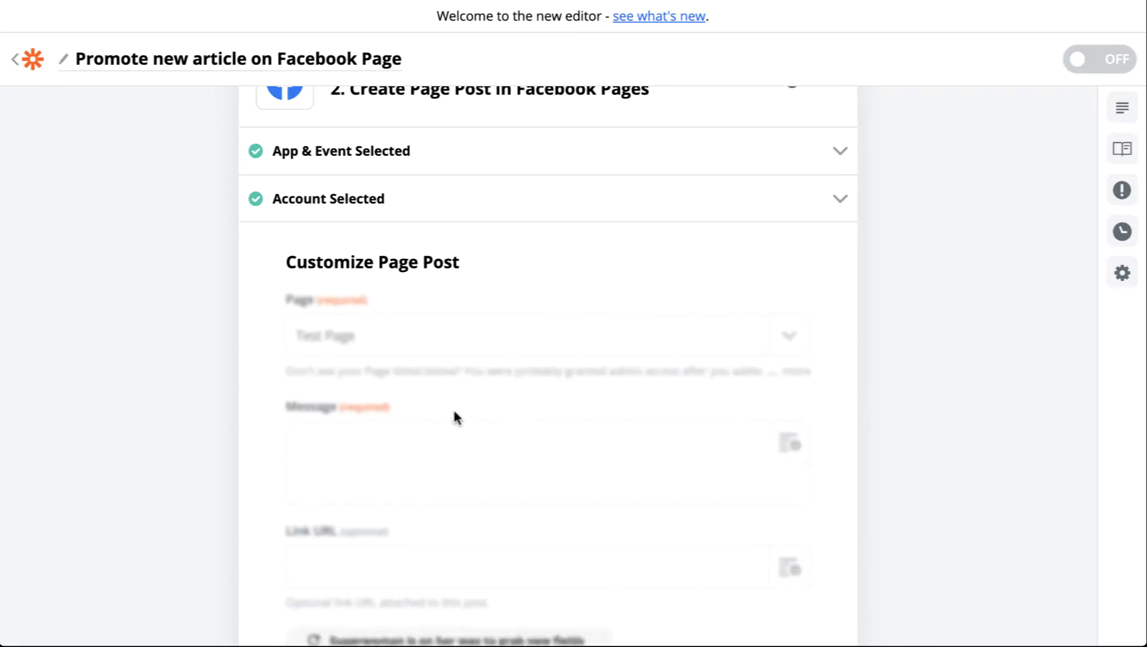
scroll(419, 360, "down", 1)
Write the message "Check out our latest article and share your thoughts!"
left_click(523, 429)
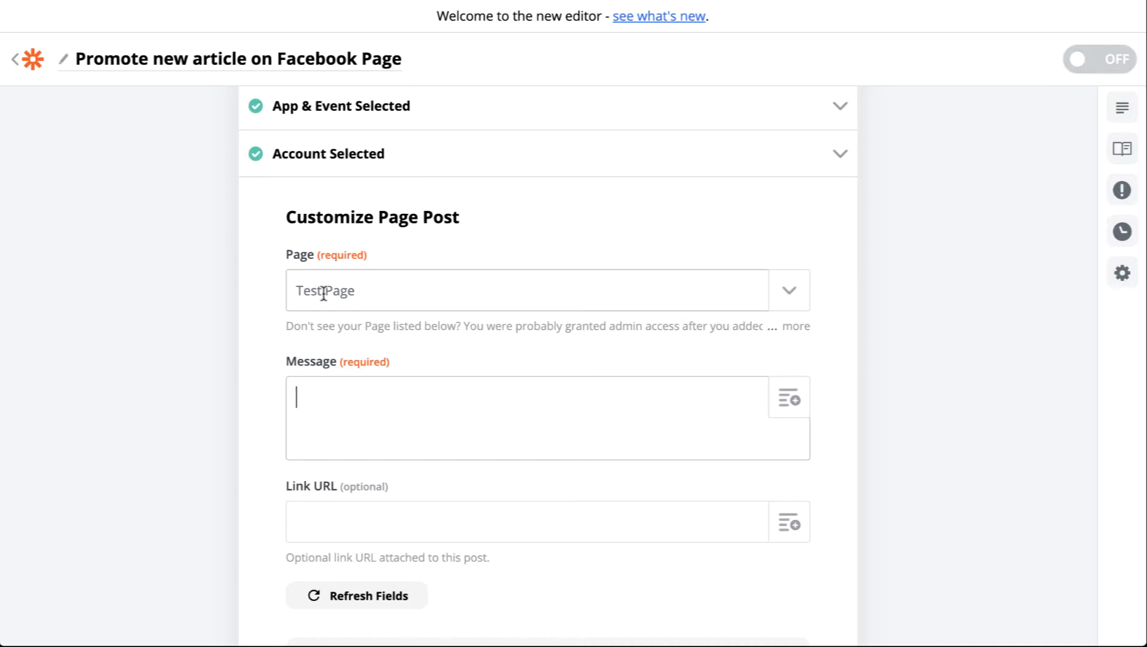
scroll(562, 383, "down", 2)
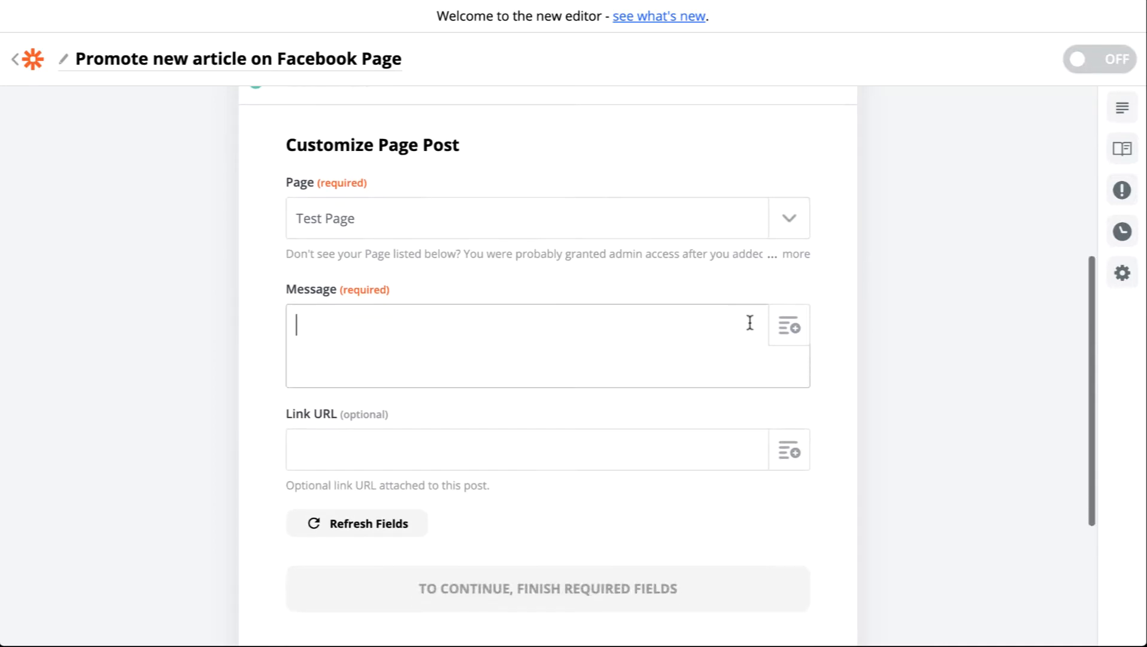
left_click(787, 330)
scroll(529, 303, "down", 3)
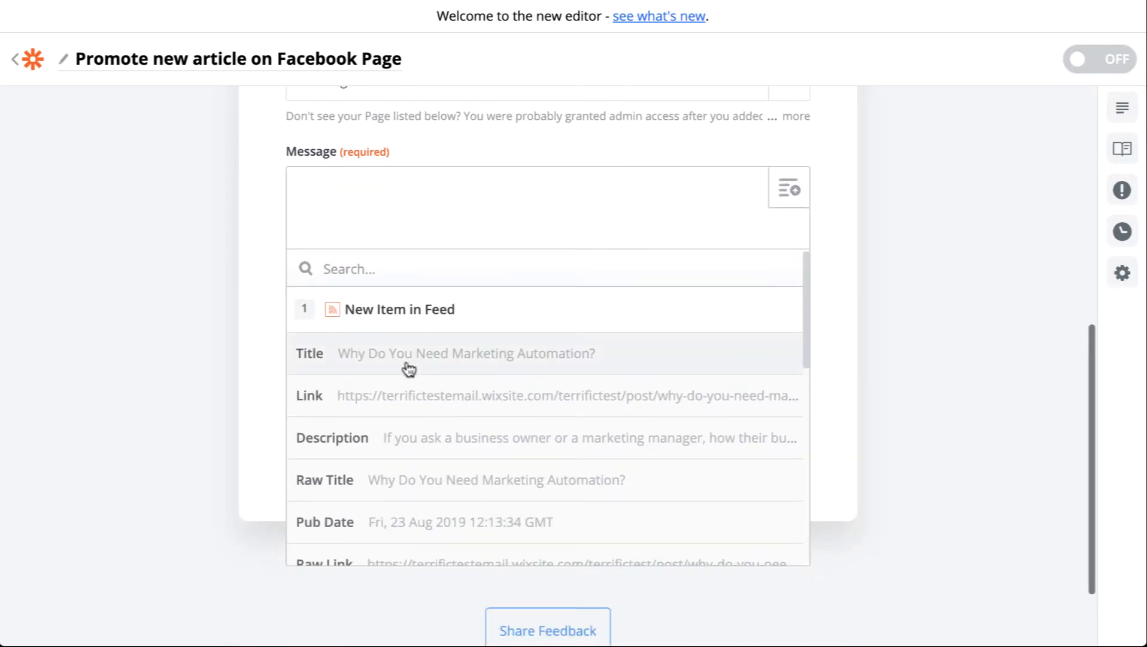
left_click(386, 207)
type("CHeck out")
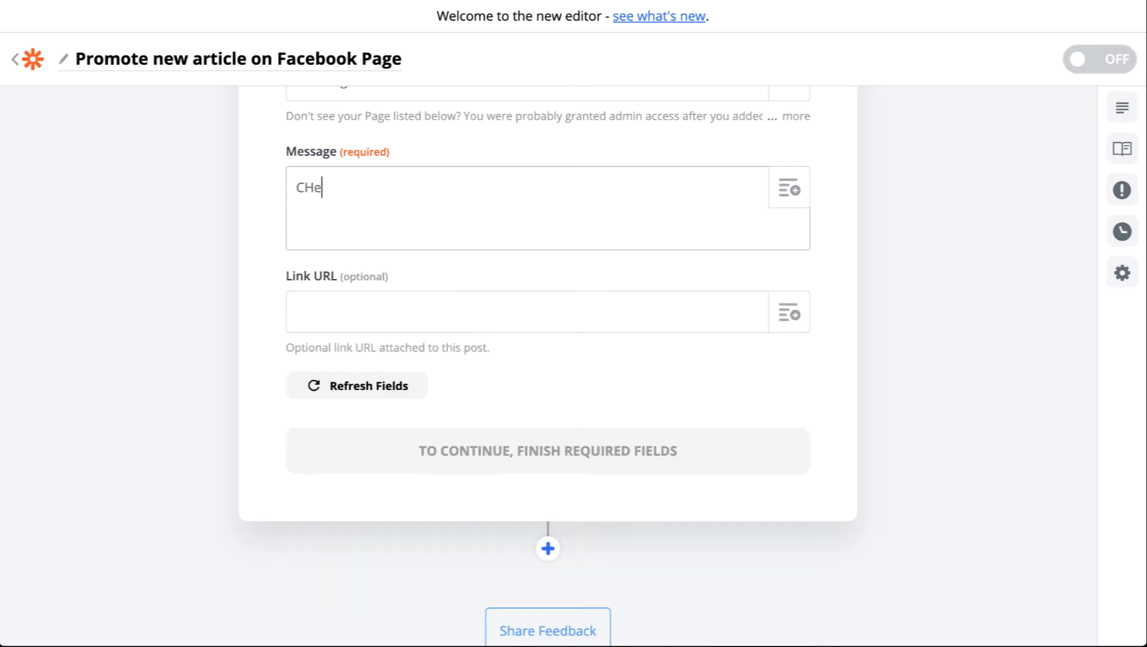
key("BackSpace")
key("BackSpace")
key("BackSpace")
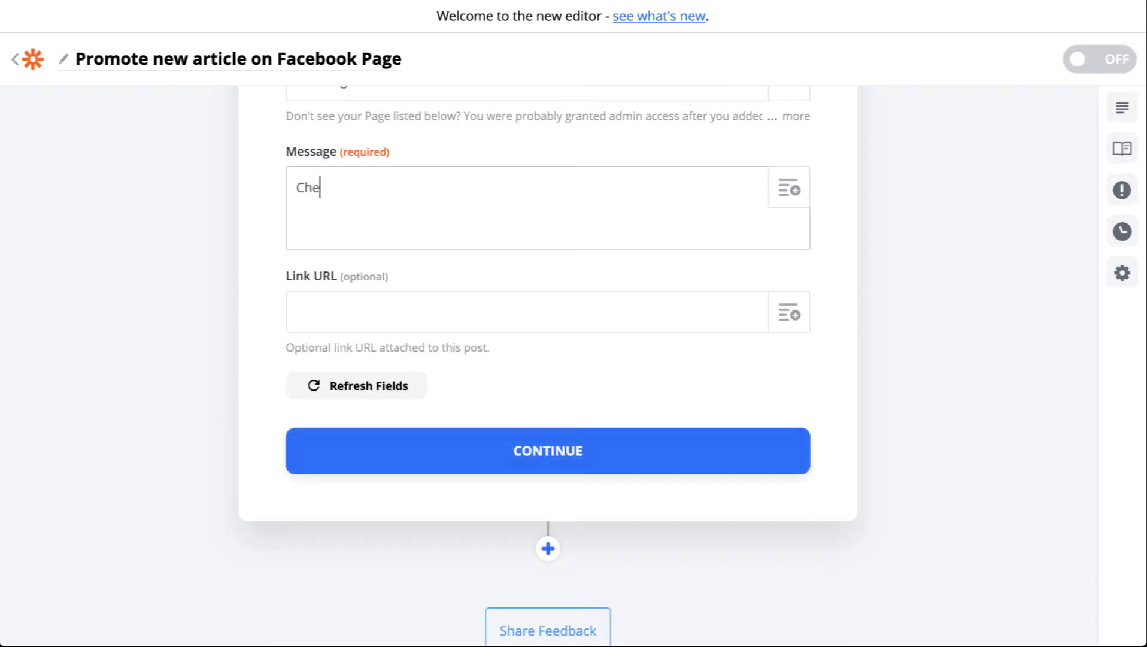
type("k out our latest article ")
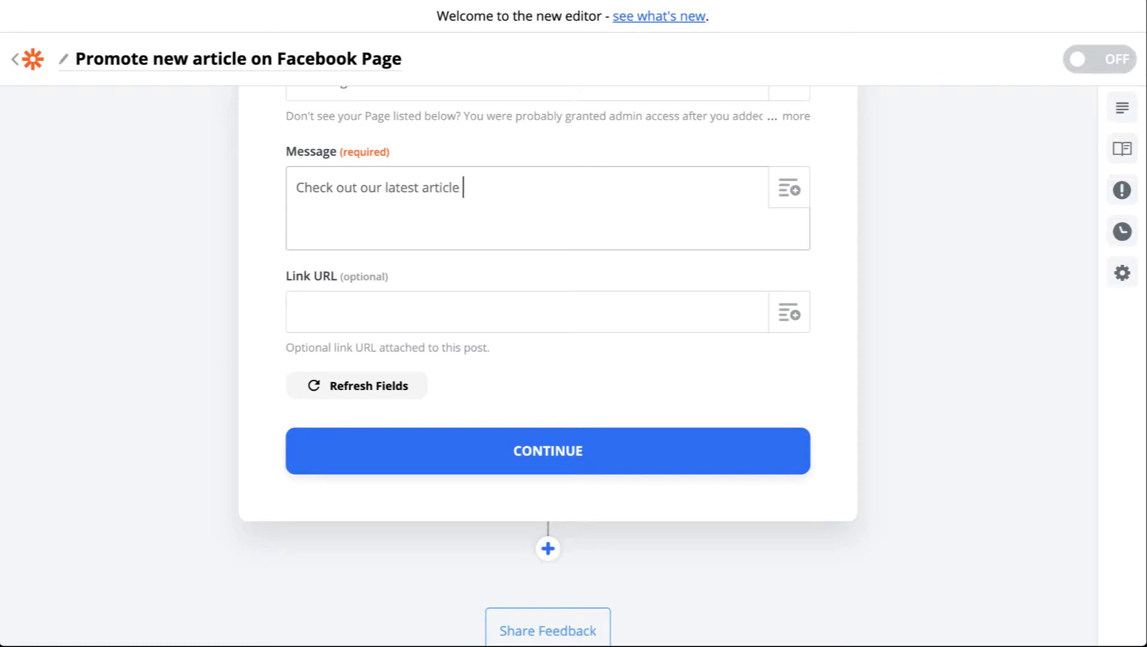
type("and share your htought")
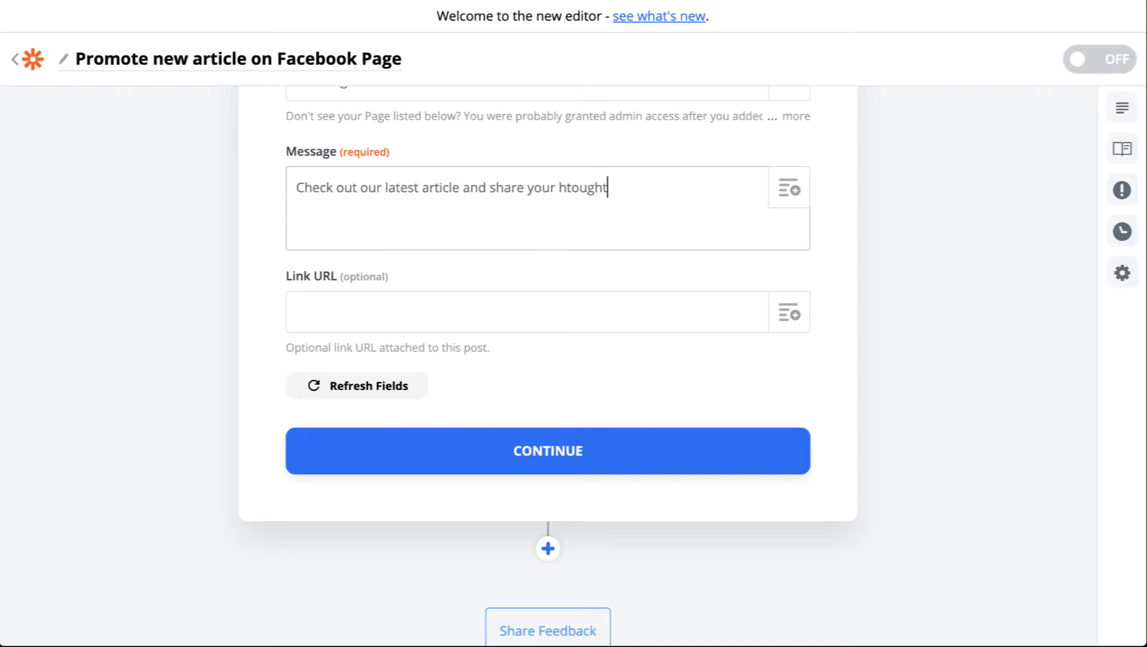
key("ctrl+shift+Left")
type("thoug")
key("Return")
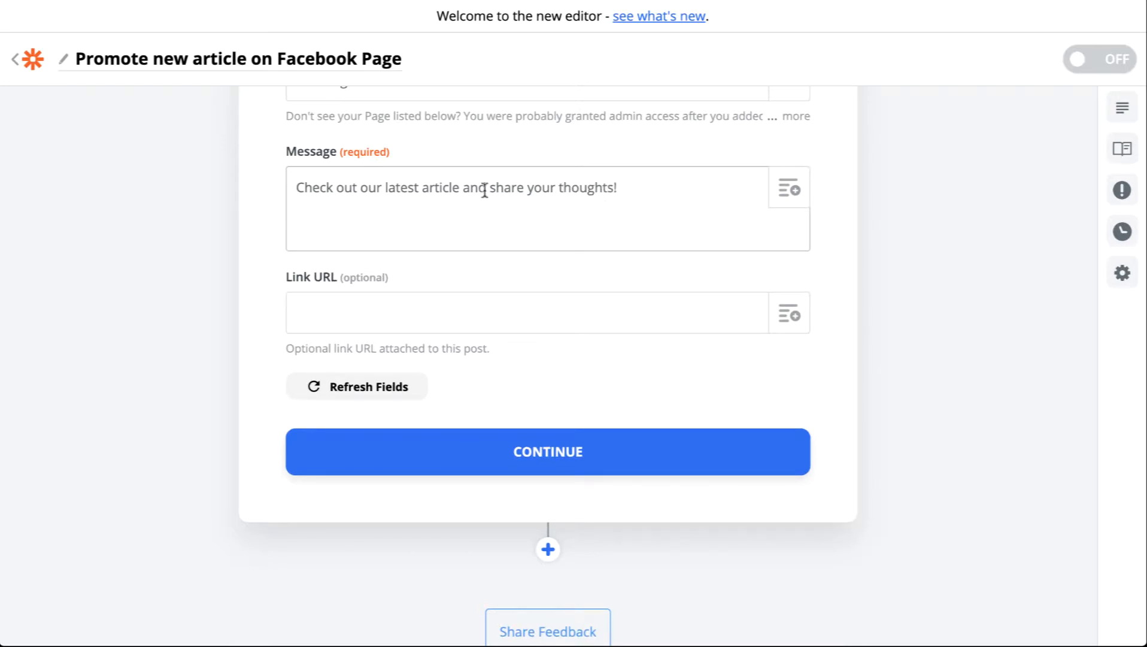
Insert the feed item's Title and Link fields into the message below the text
left_click(786, 180)
left_click(461, 355)
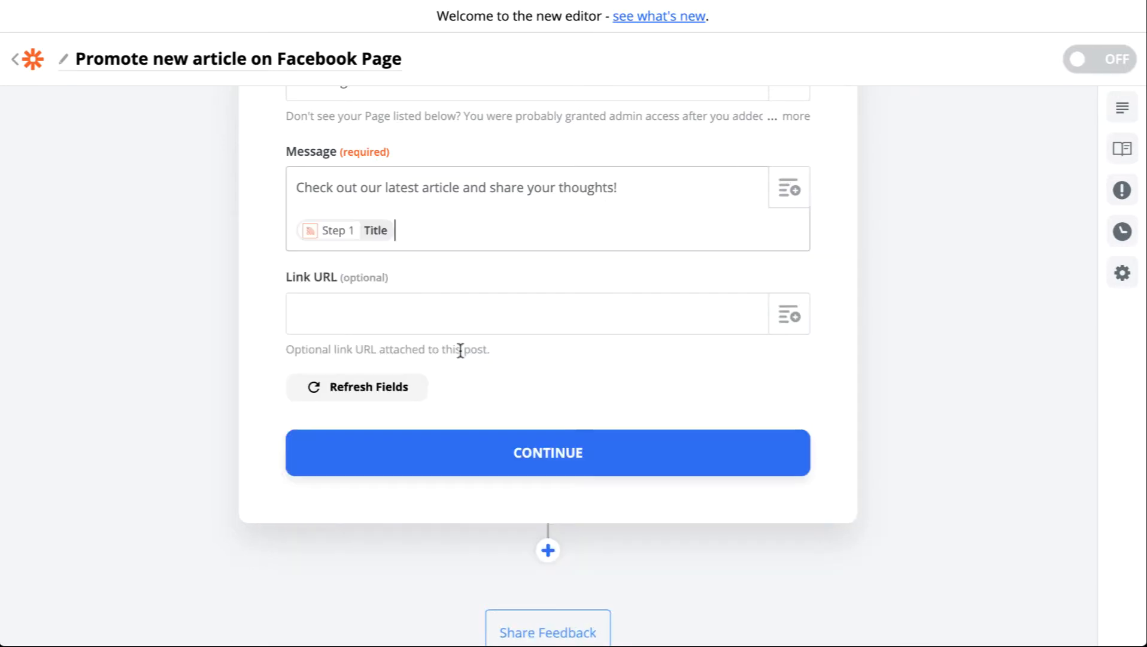
left_click(792, 199)
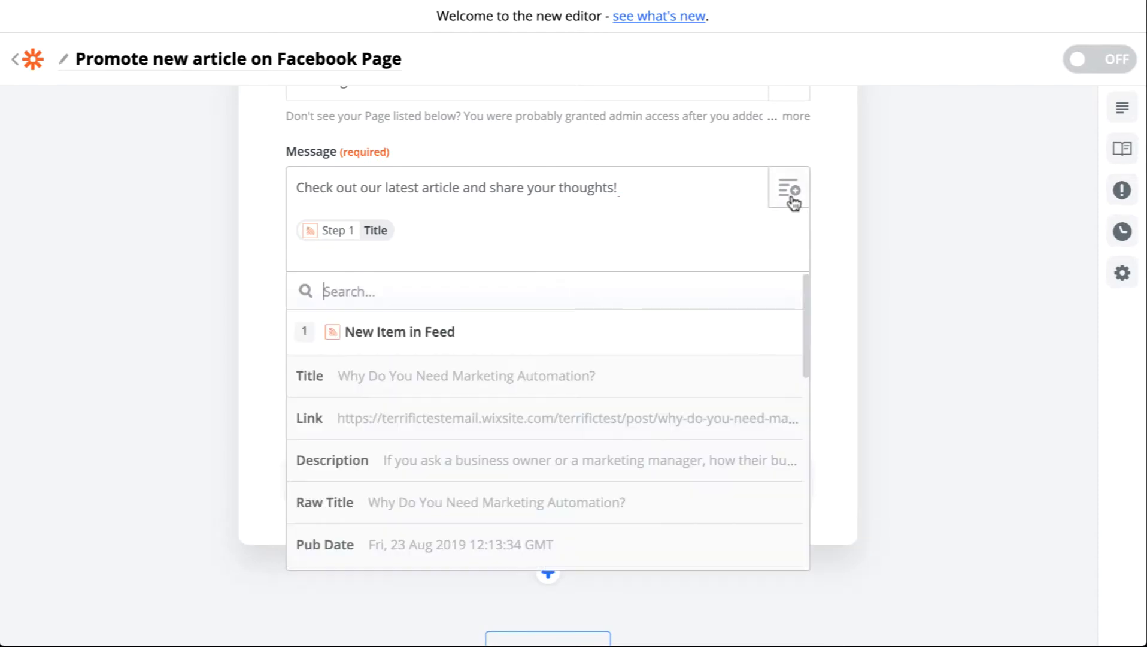
left_click(484, 428)
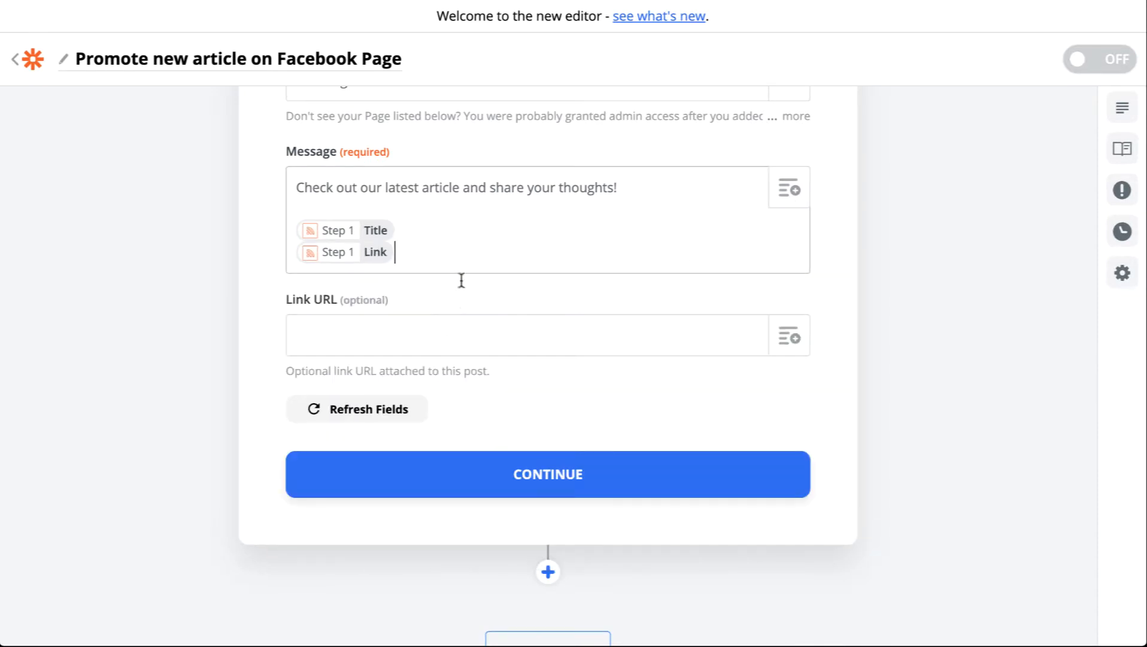
Map Link URL to the feed item's Link field and remove the Link field from the message
left_click(789, 338)
left_click(590, 505)
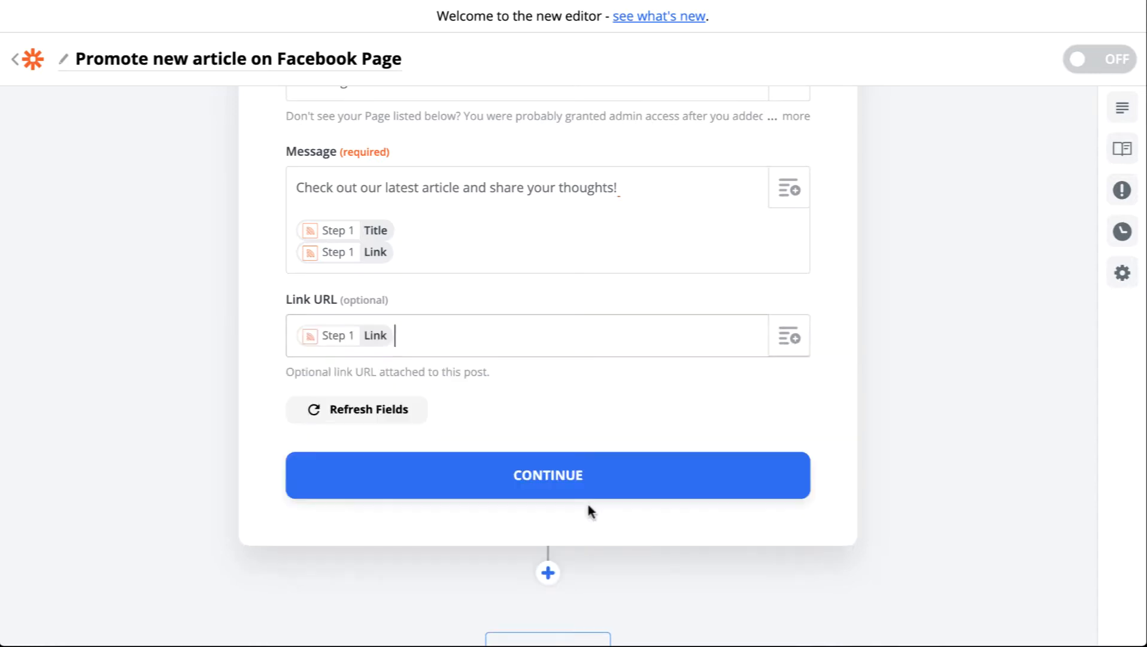
left_click(451, 255)
key("BackSpace")
key("BackSpace")
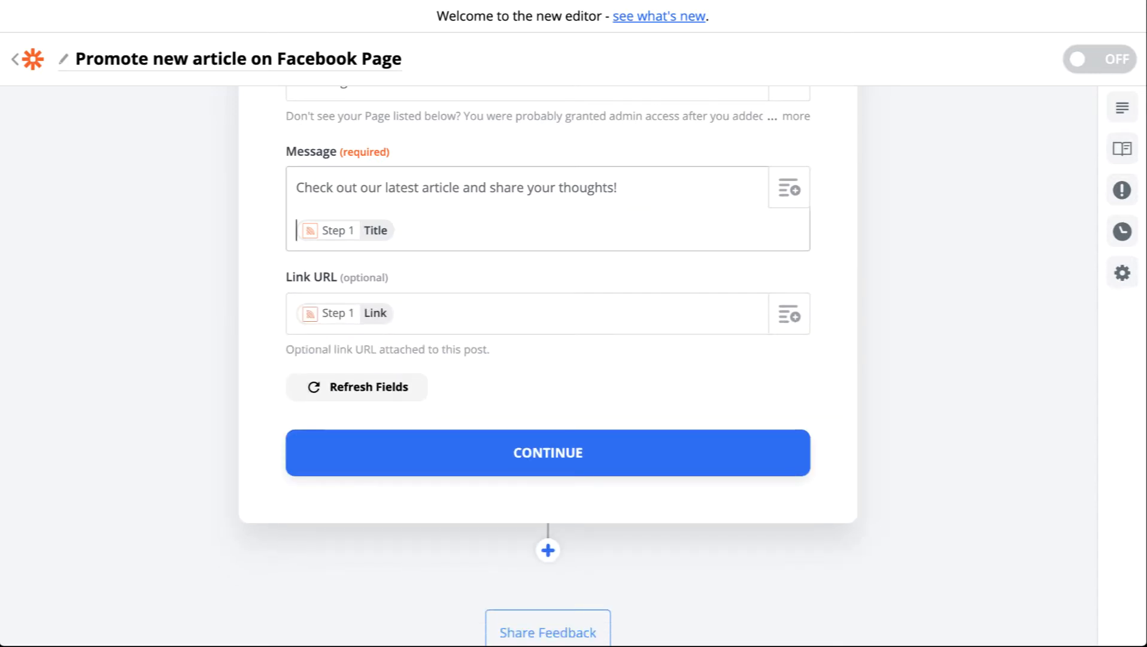
key("Delete")
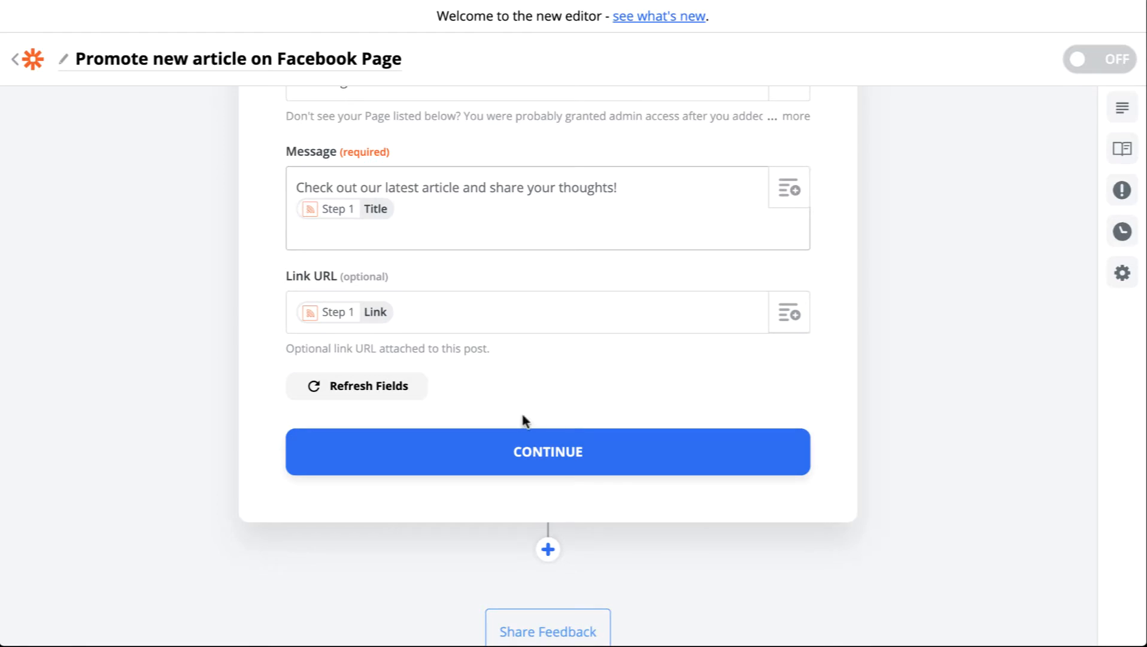
Continue to the test and send the test page post
left_click(549, 453)
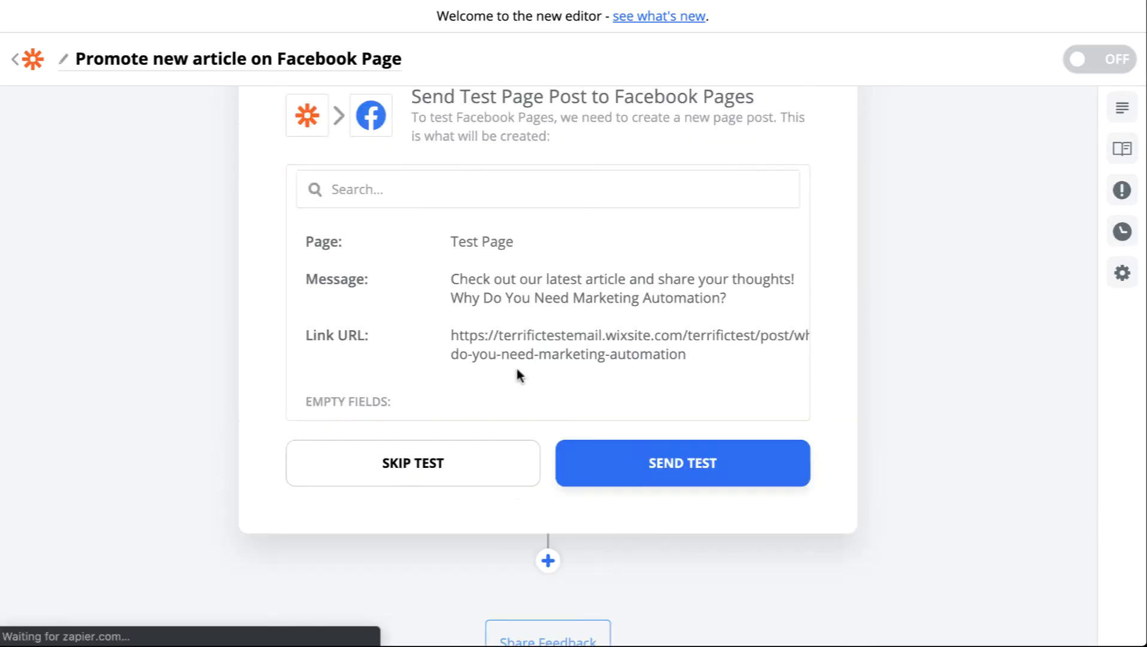
left_click(661, 466)
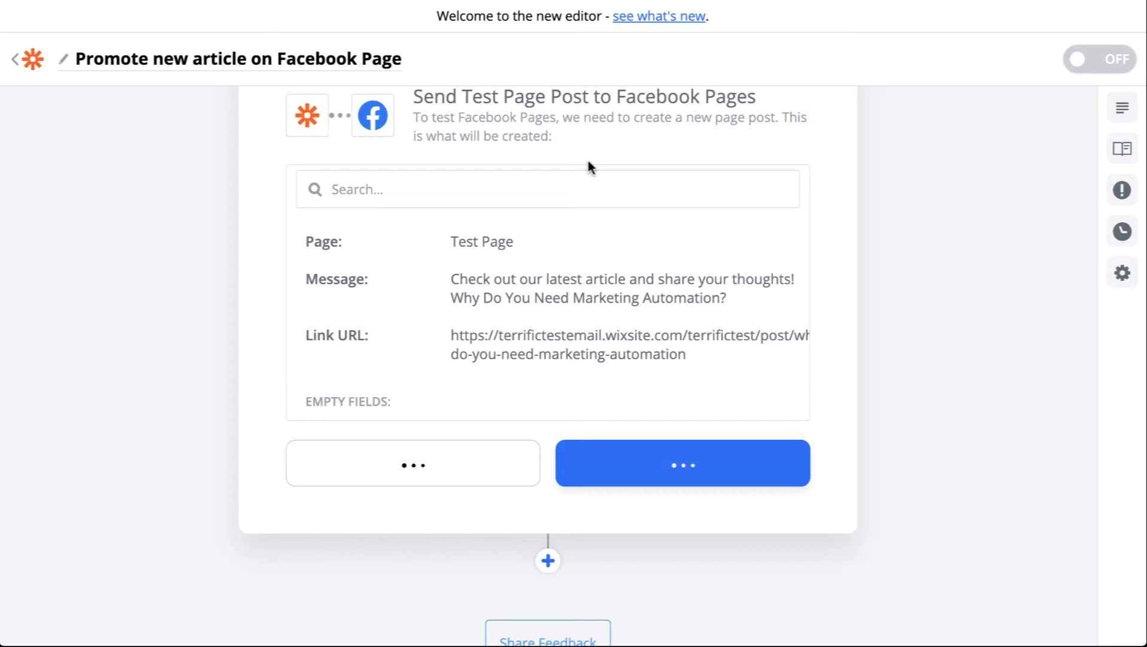
Review the test post published on the Facebook Page
scroll(586, 157, "up", 1)
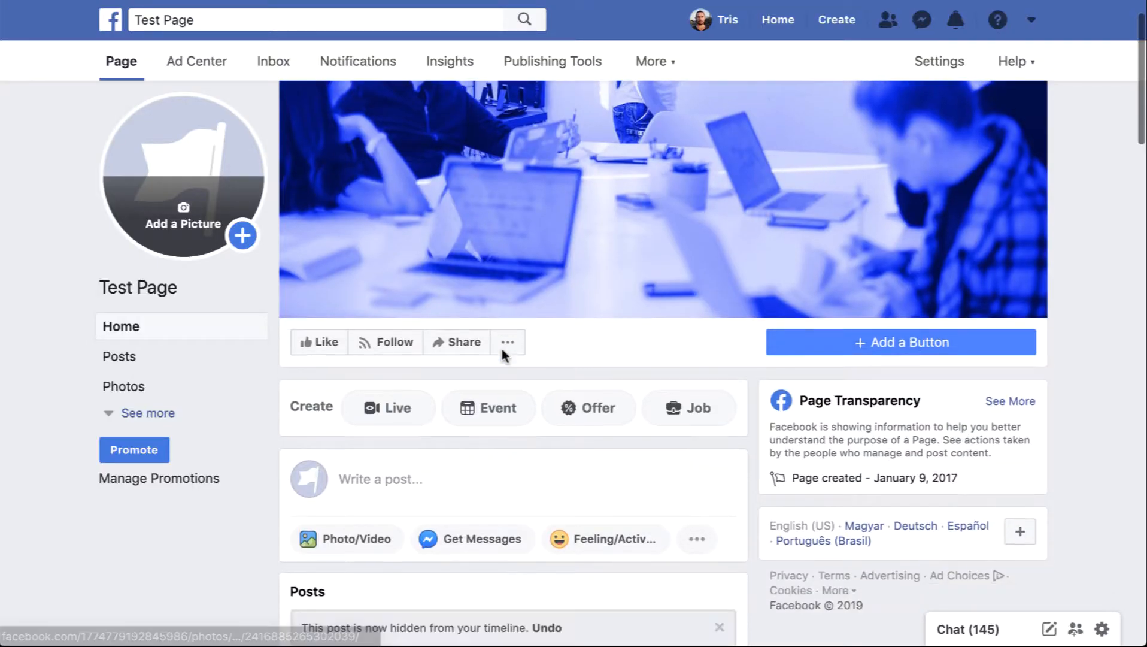
scroll(501, 346, "down", 4)
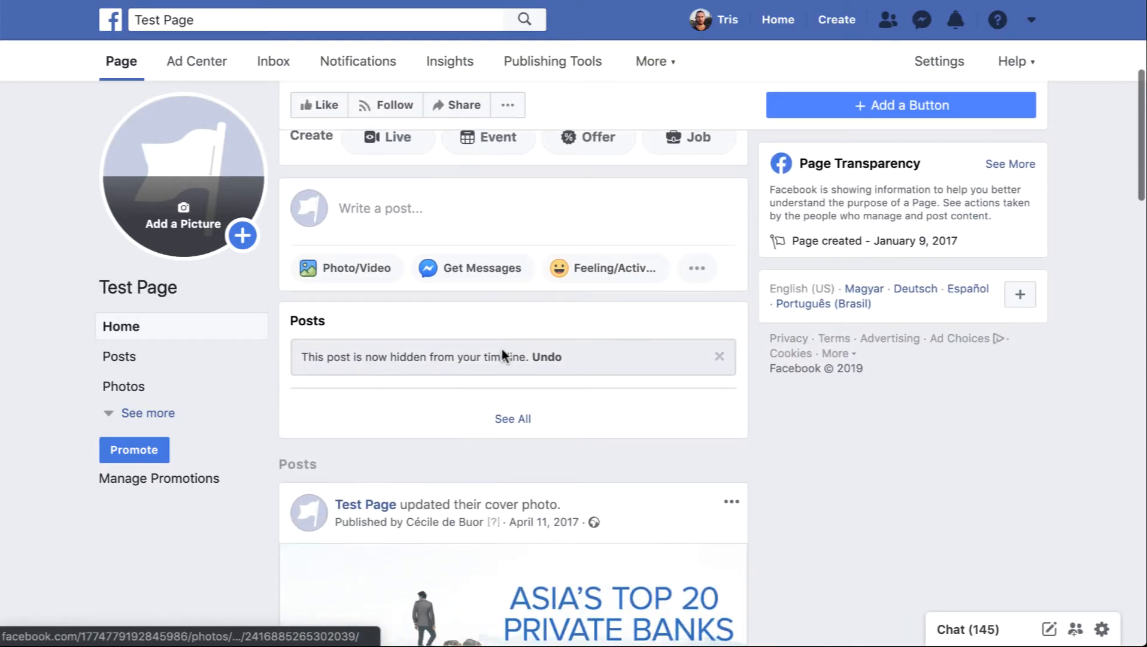
scroll(503, 354, "up", 5)
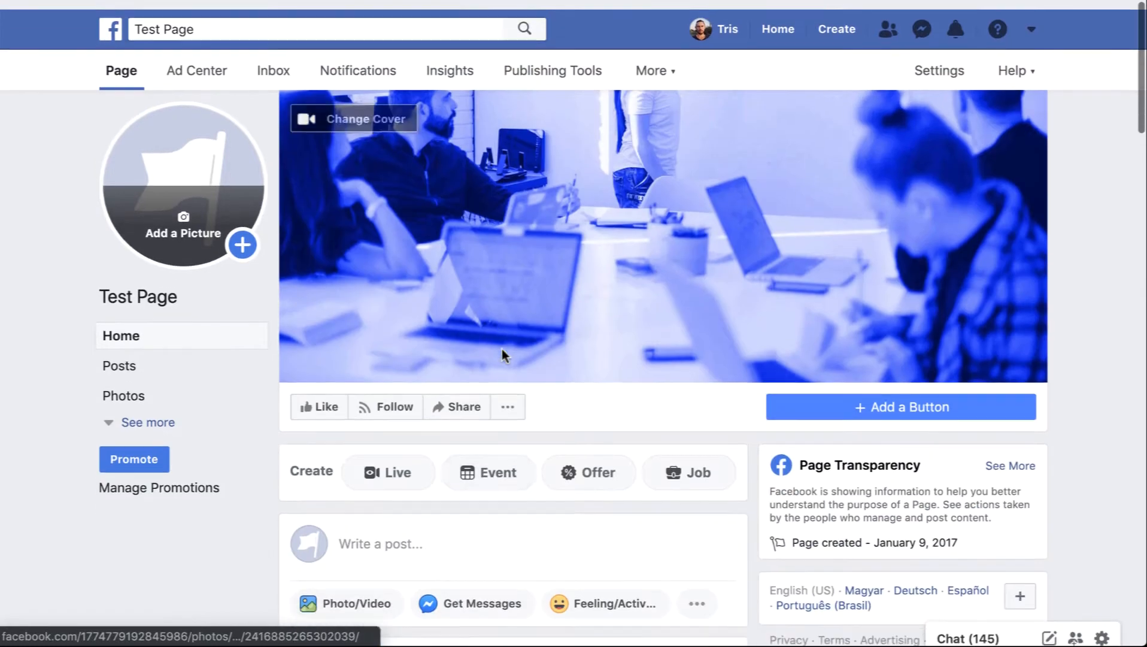
key("super+r")
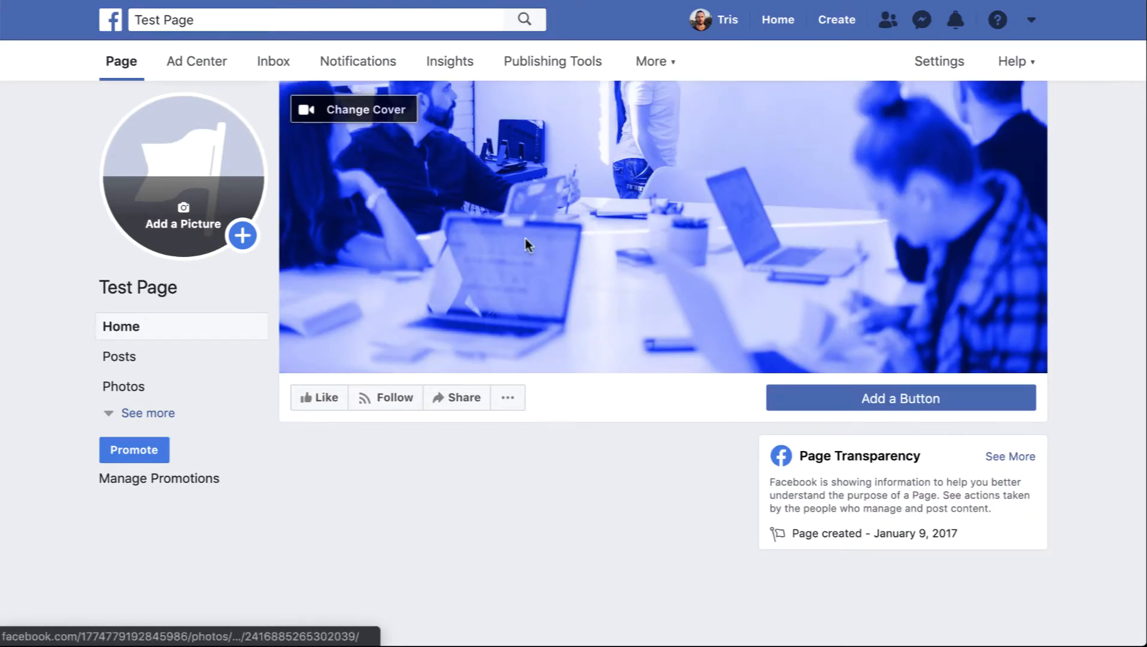
scroll(684, 369, "down", 4)
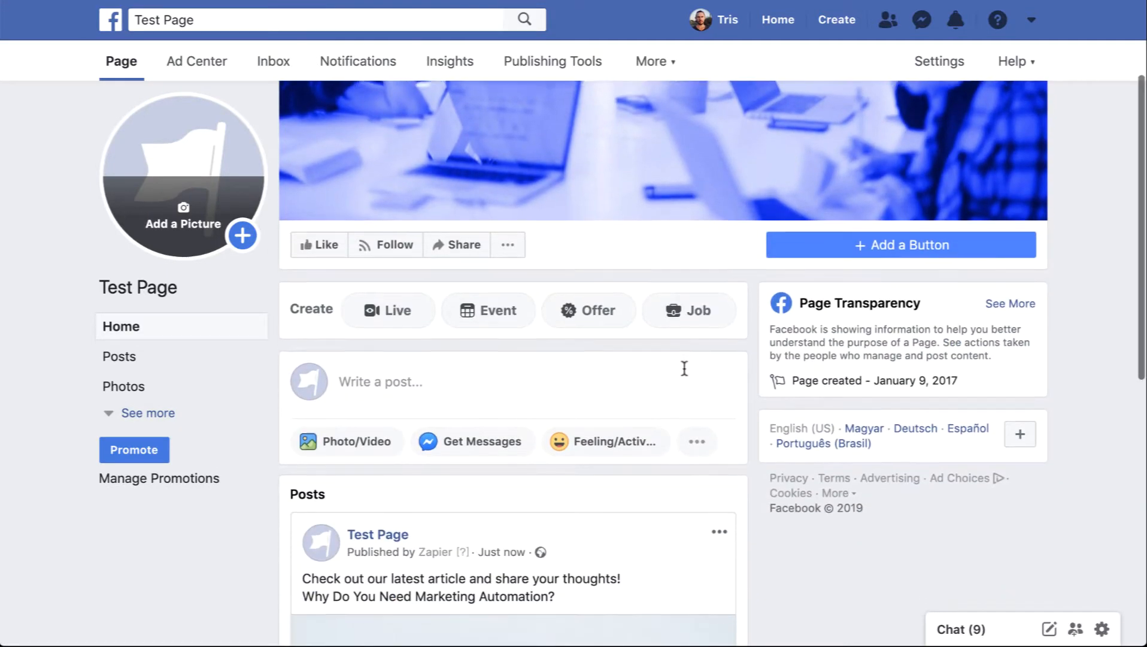
scroll(684, 371, "down", 5)
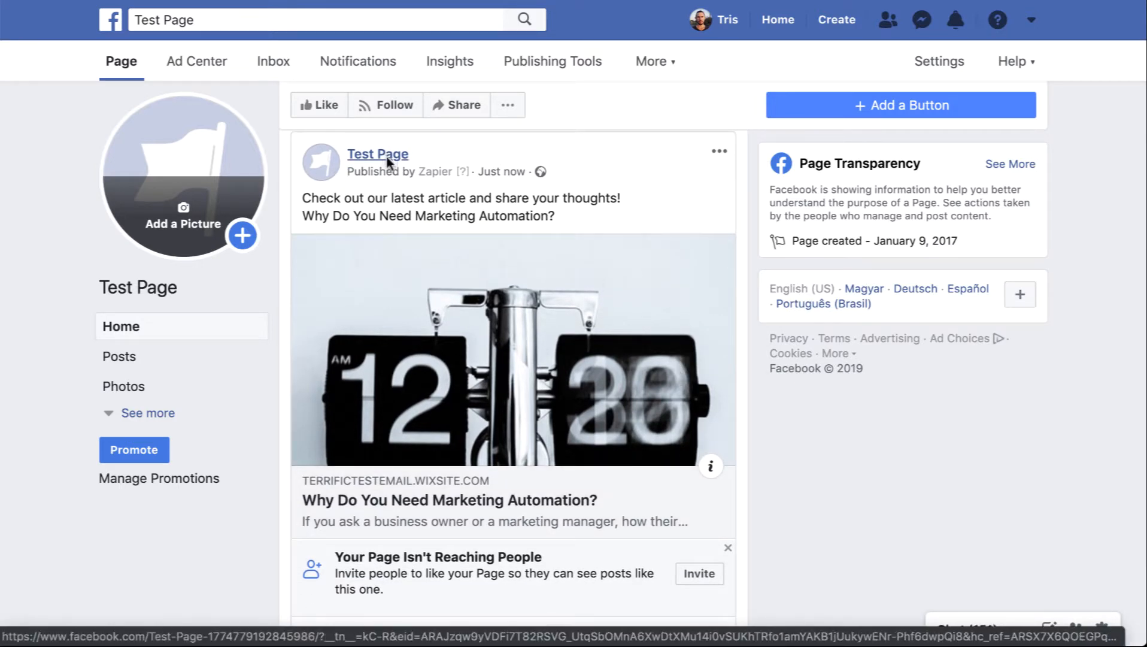
mouse_move(371, 174)
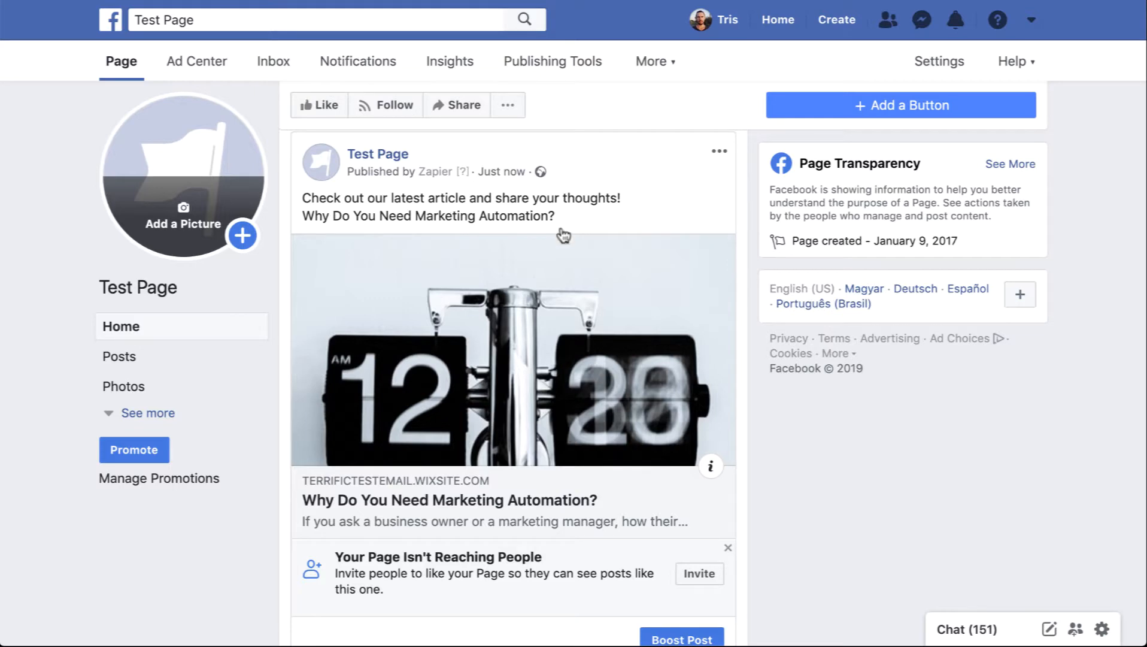
left_click(498, 392)
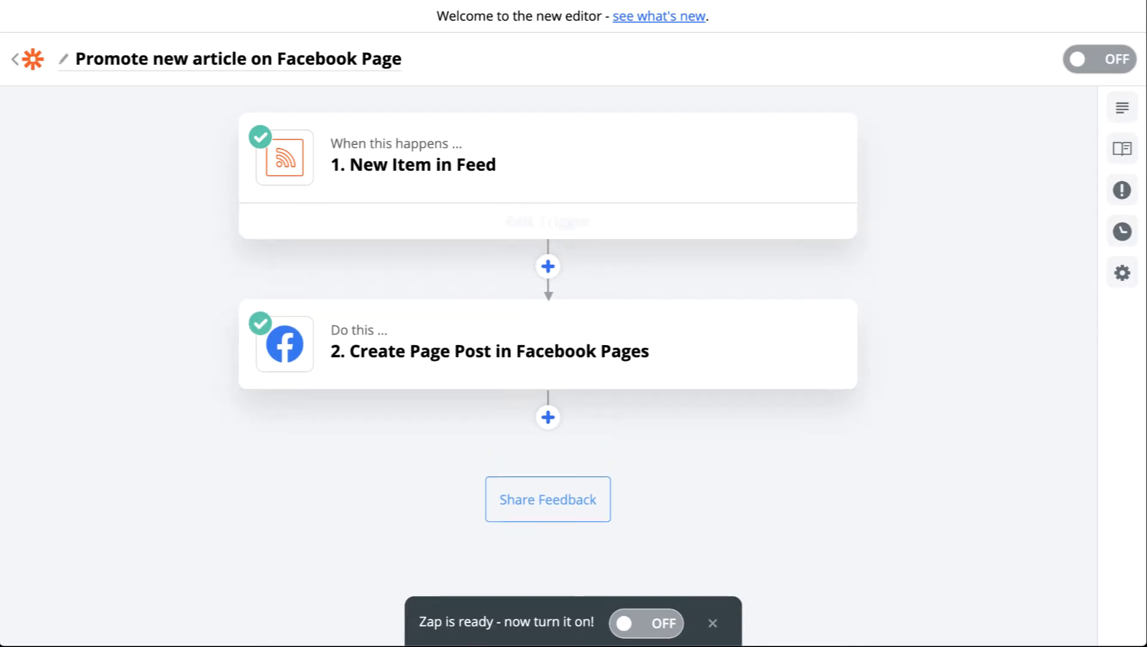
Return to the zap list and turn on the Facebook Page zap
left_click(34, 63)
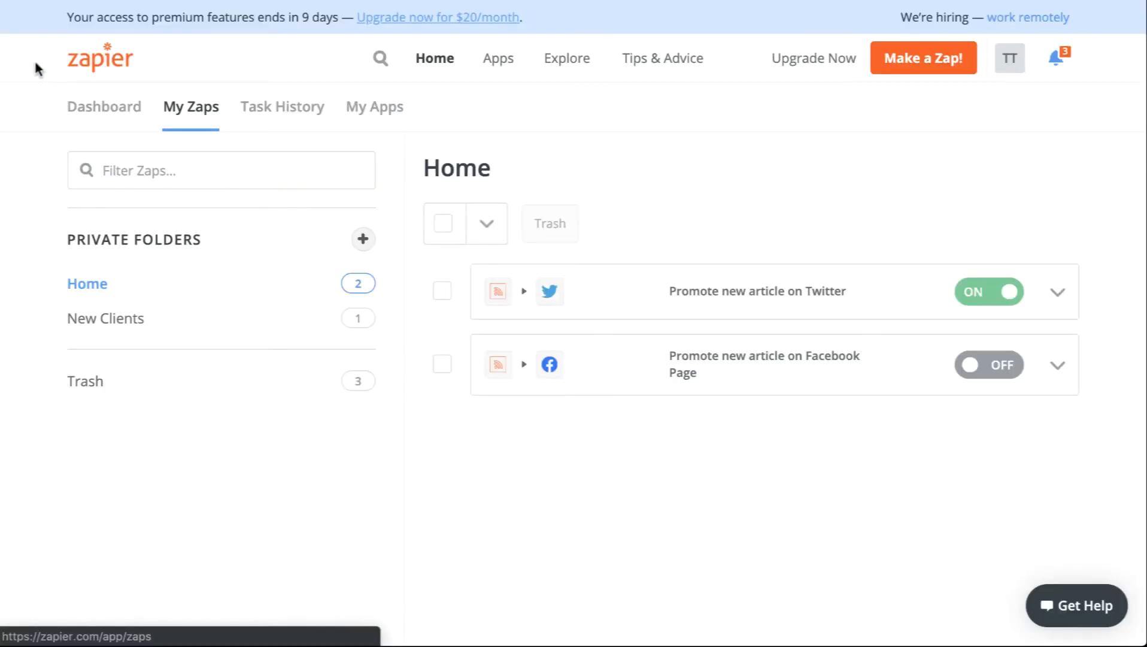
left_click(967, 364)
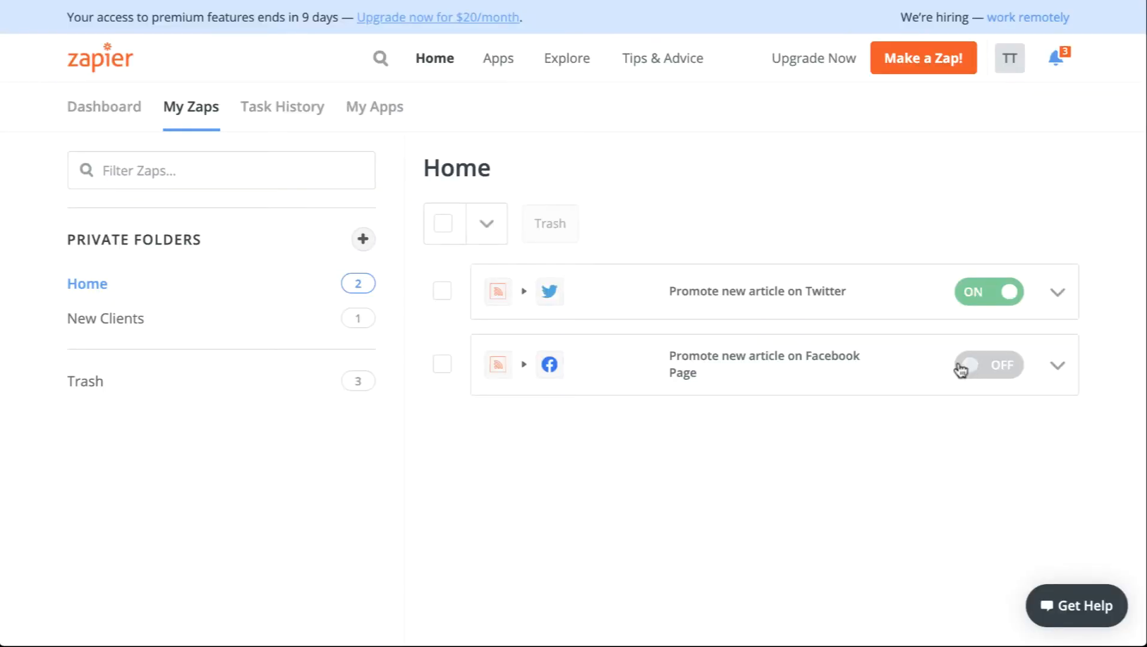
Make a copy of the Twitter zap
left_click(1057, 367)
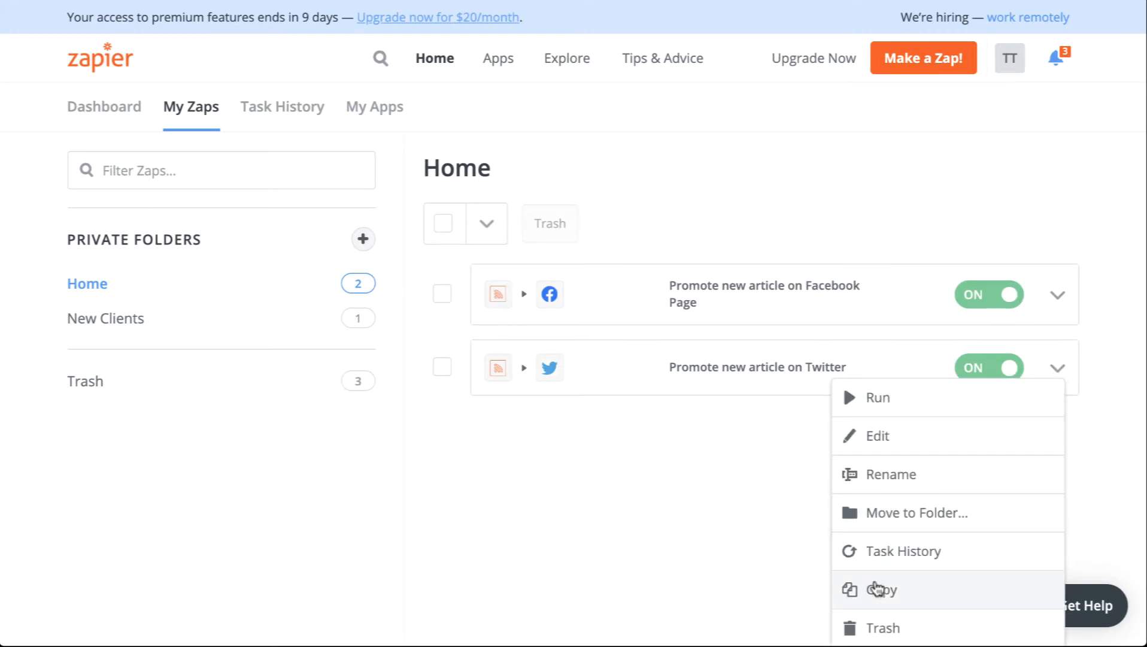
left_click(873, 589)
left_click(741, 437)
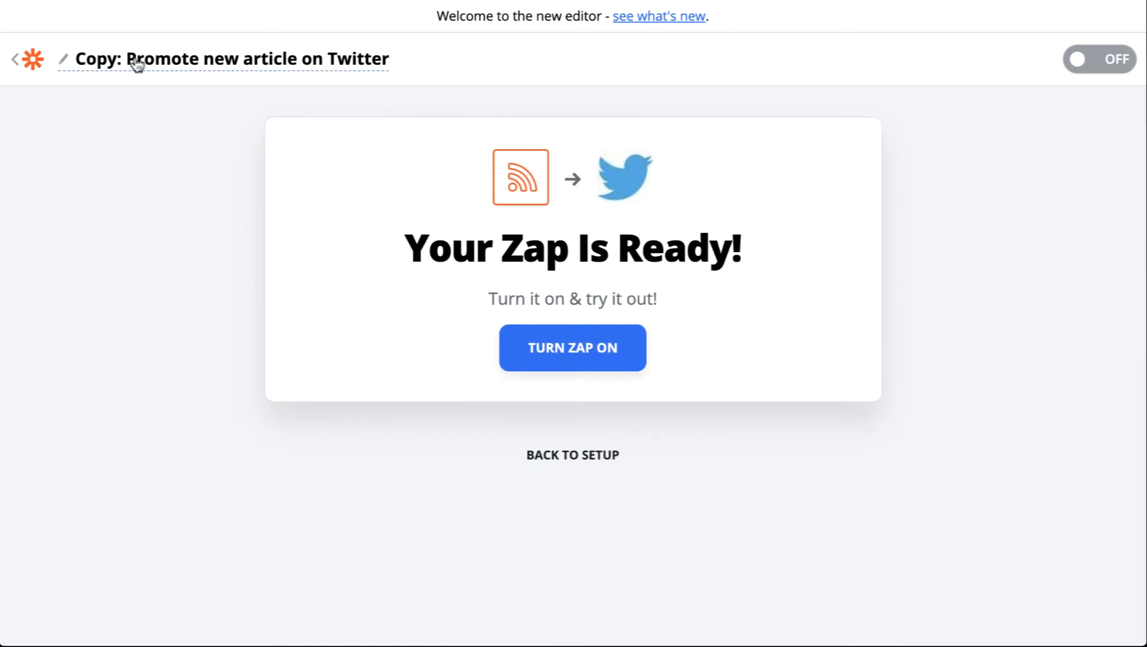
Rename the copied zap to "Promote new article on Linkedin Company Page"
left_click(136, 60)
left_click(120, 63)
key("shift+super+Left")
key("BackSpace")
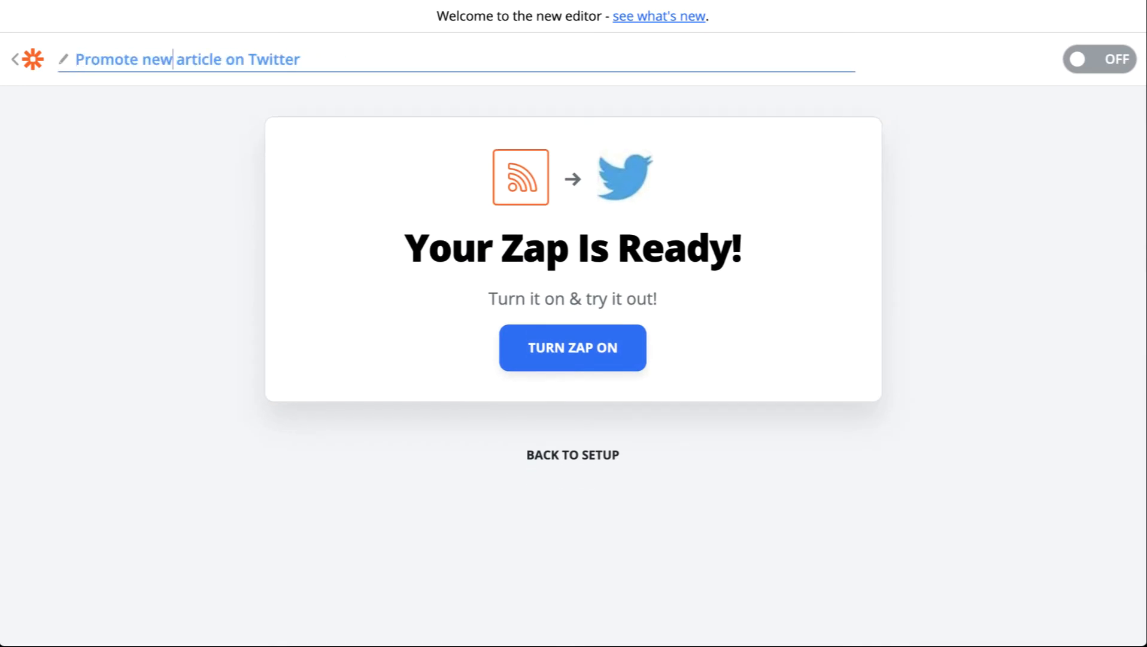
key("shift+super+Right")
type("Linkedin Compa")
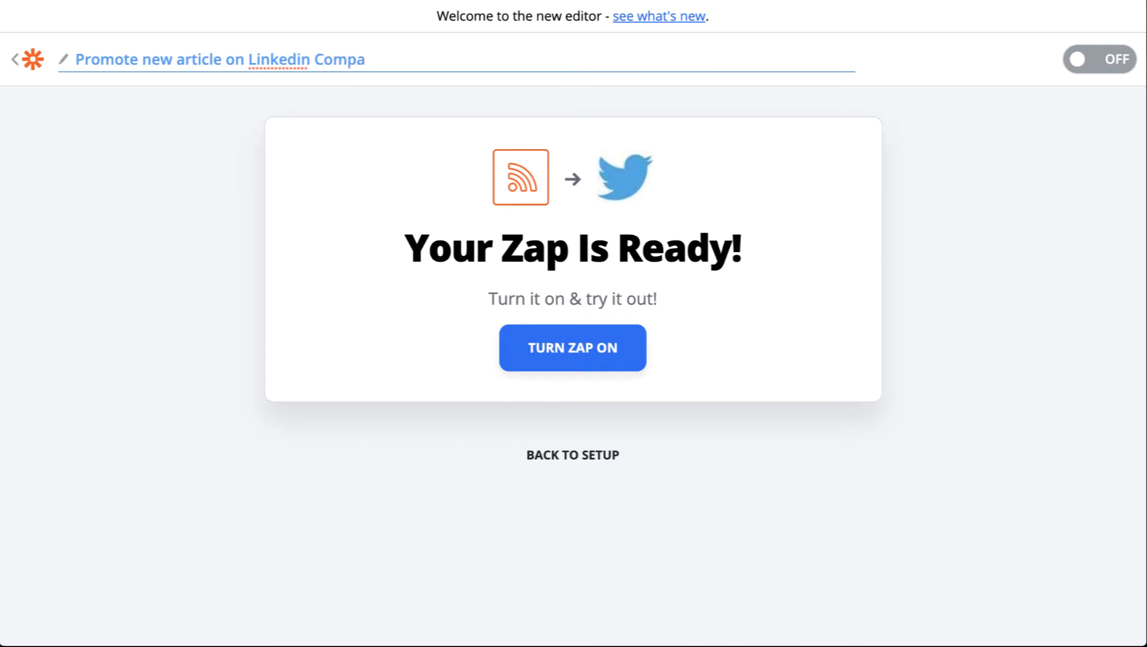
type("ny Page")
key("Return")
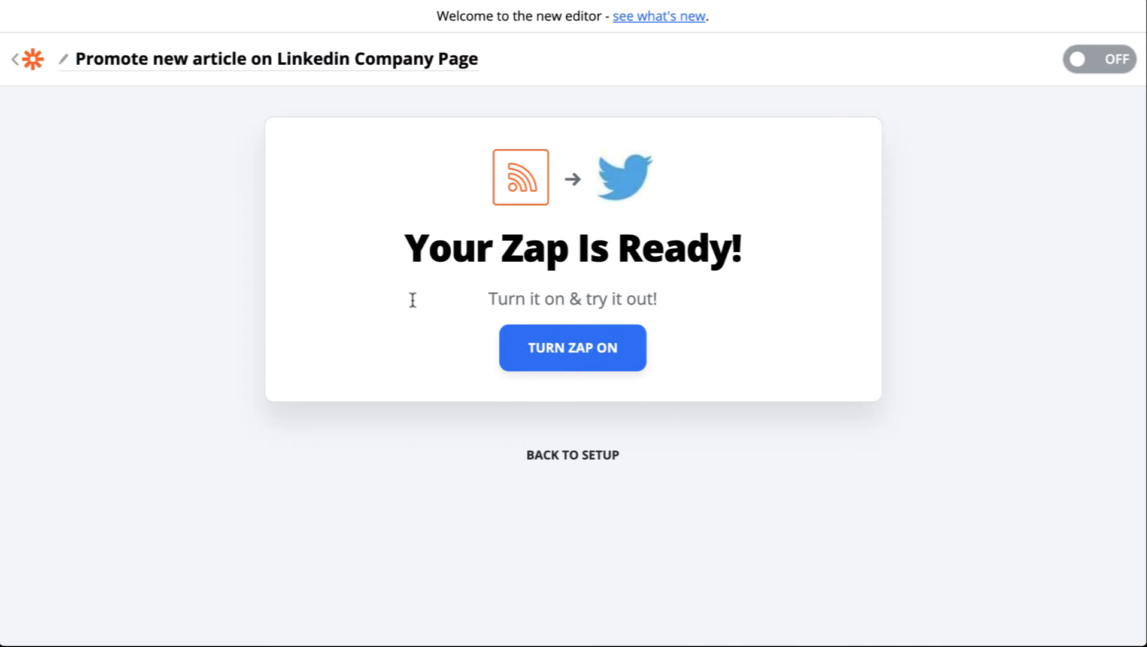
Go back to setup and replace the action app Twitter with LinkedIn
left_click(572, 454)
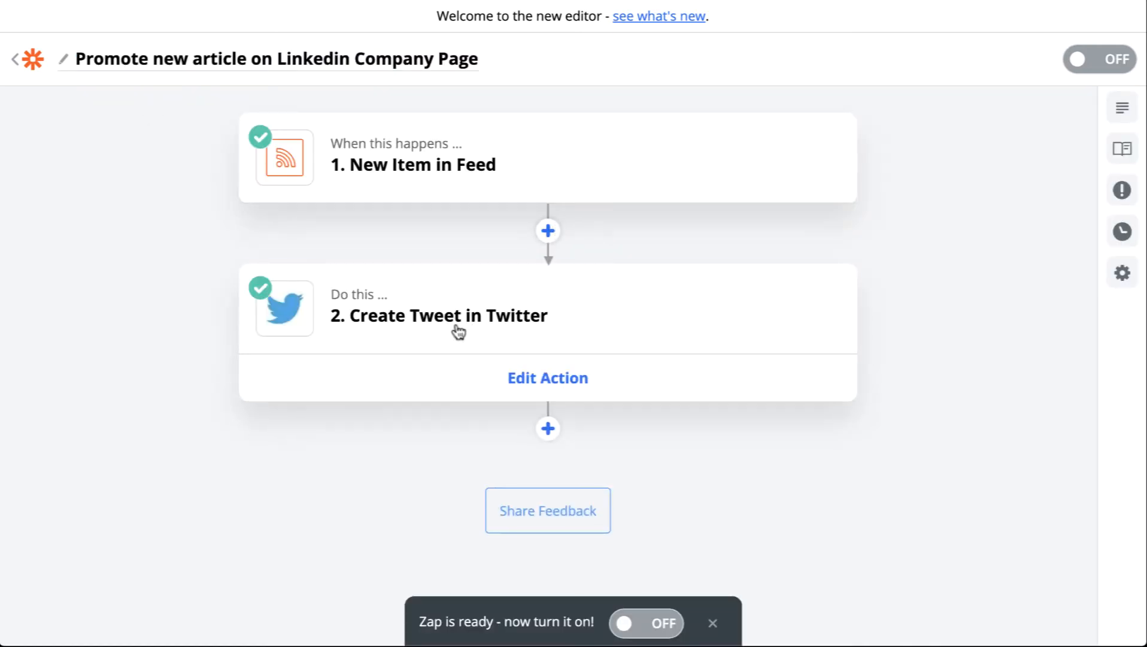
left_click(458, 331)
left_click(372, 378)
left_click(394, 454)
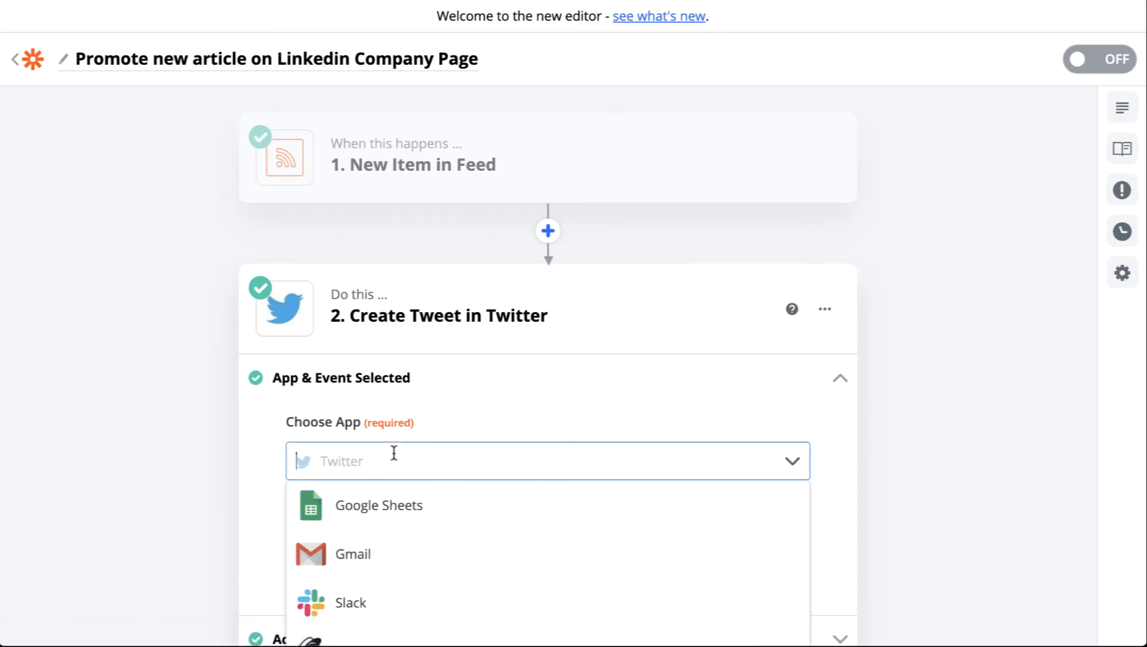
type("link")
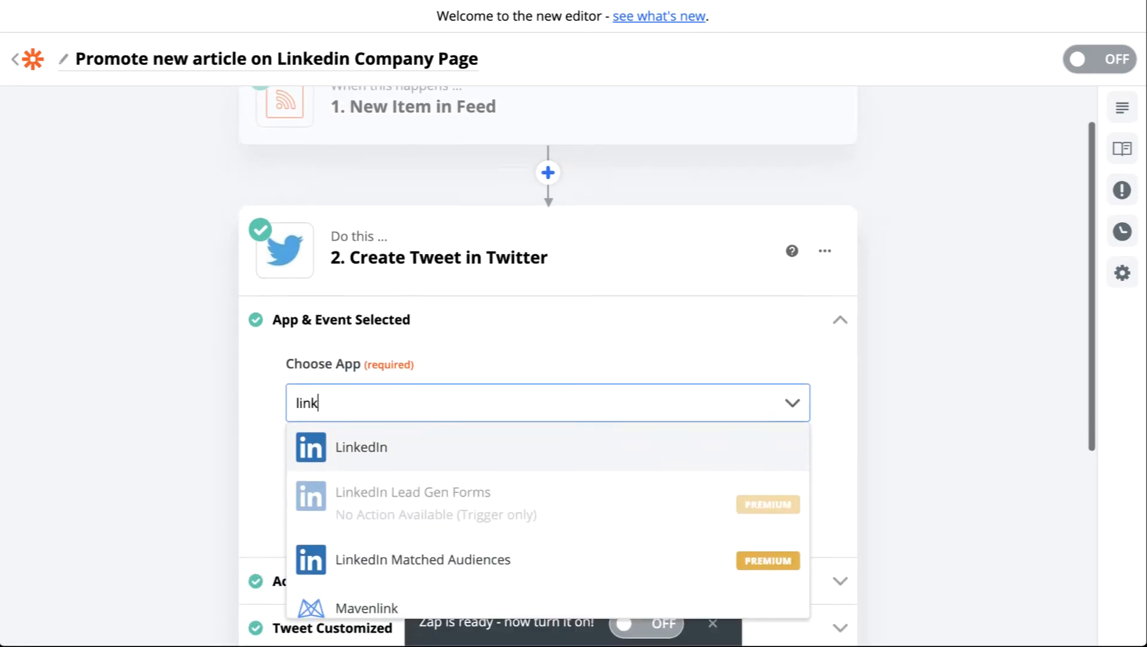
left_click(358, 279)
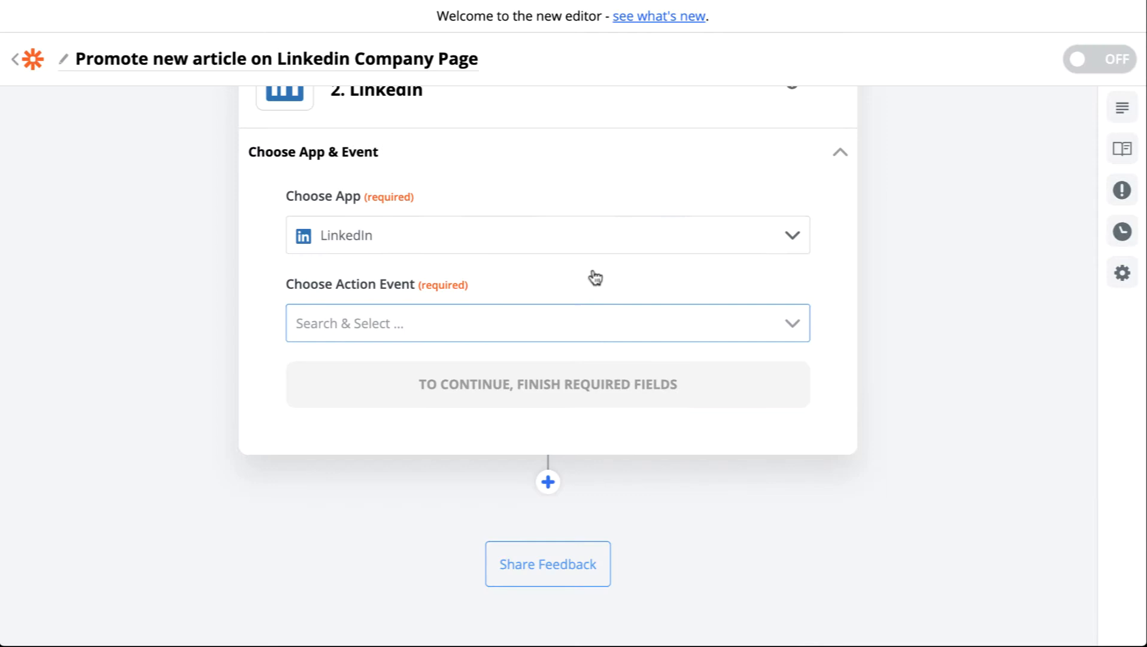
Choose Create Company Update as the LinkedIn action event and continue
left_click(459, 318)
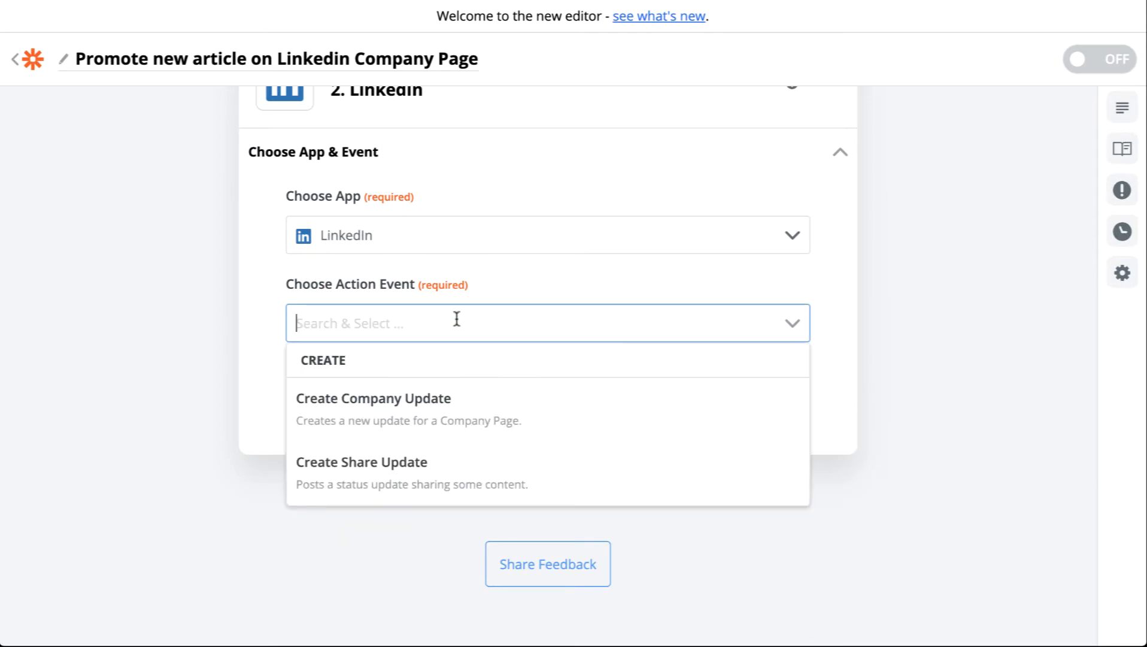
left_click(450, 422)
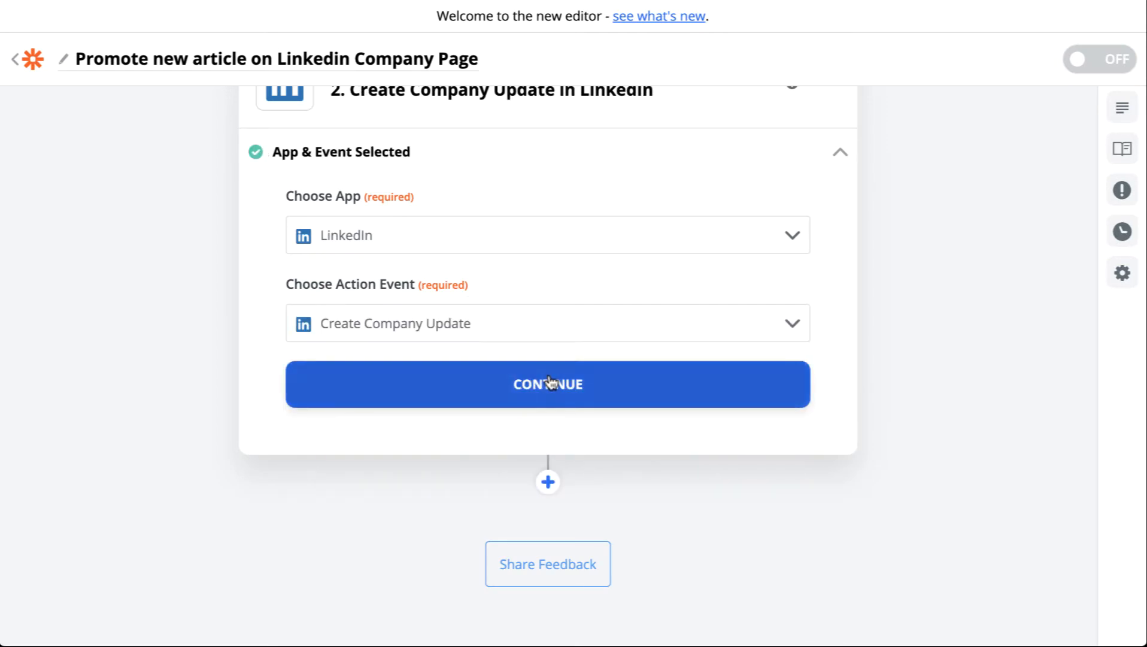
left_click(539, 386)
Allow Zapier access to the LinkedIn account, select that account and continue
left_click(553, 268)
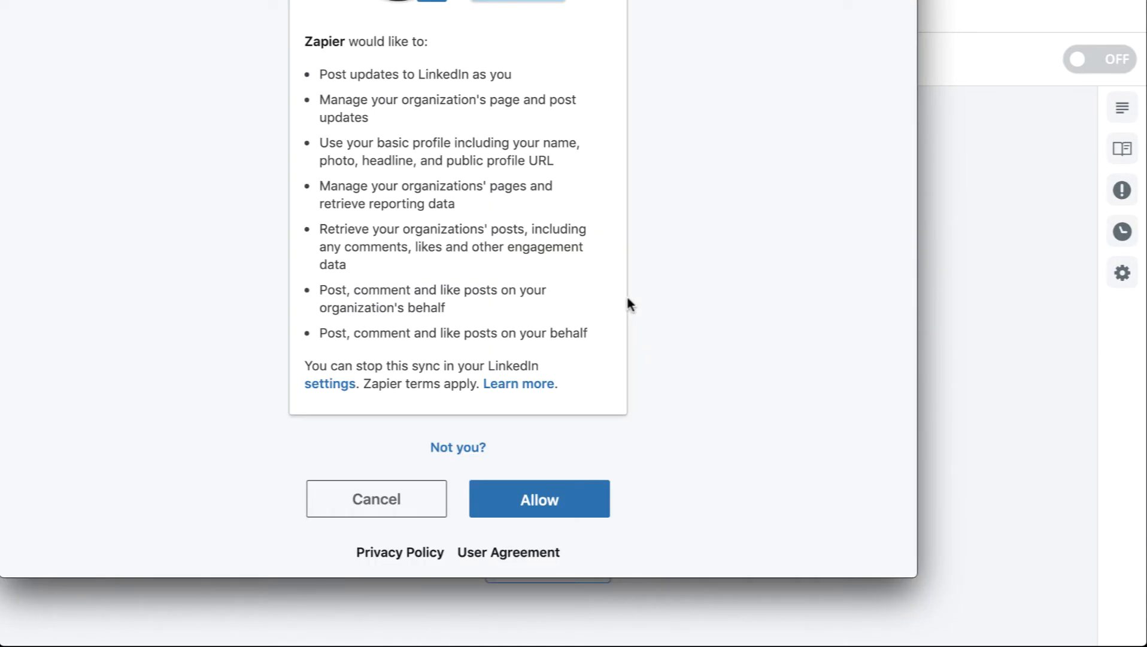
left_click(557, 497)
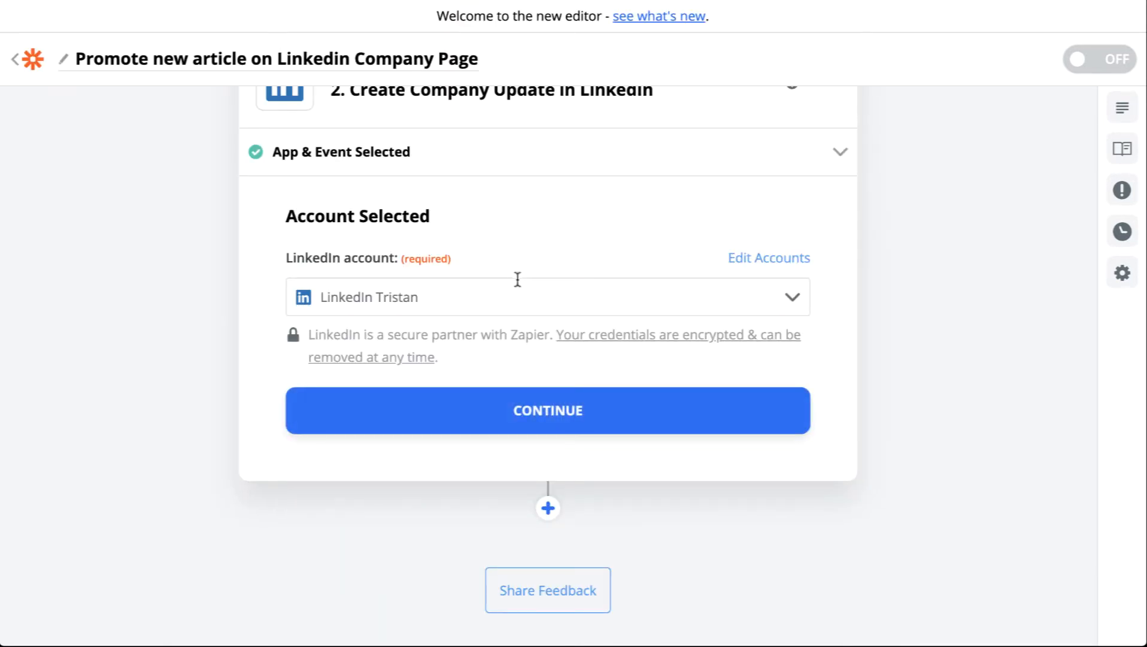
left_click(503, 296)
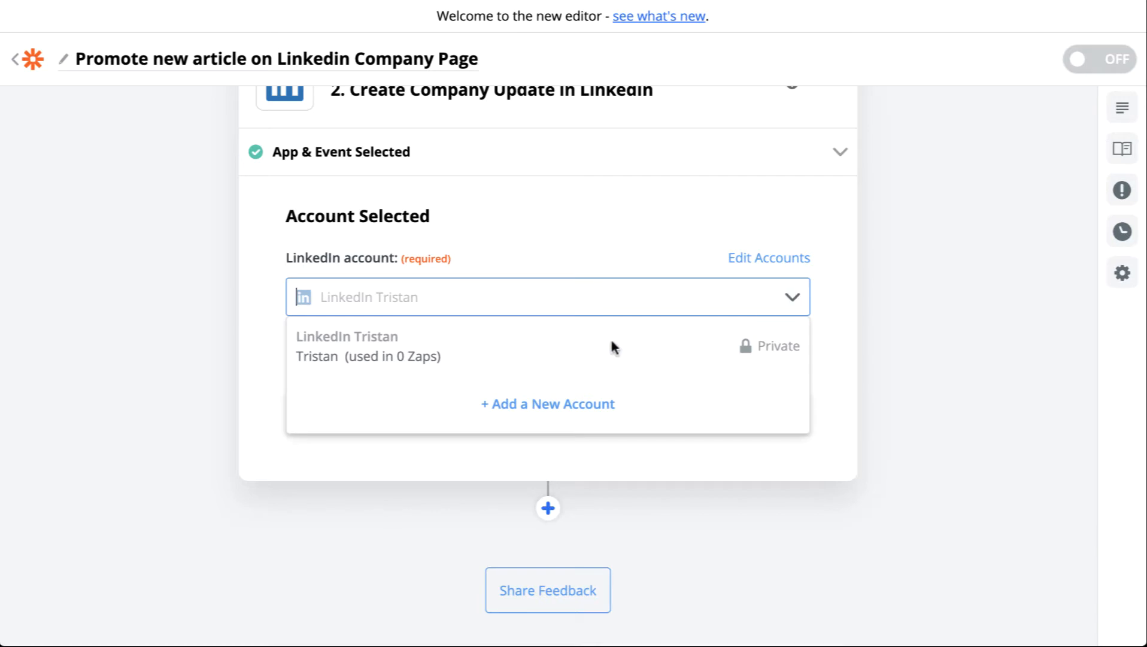
left_click(1009, 345)
left_click(575, 412)
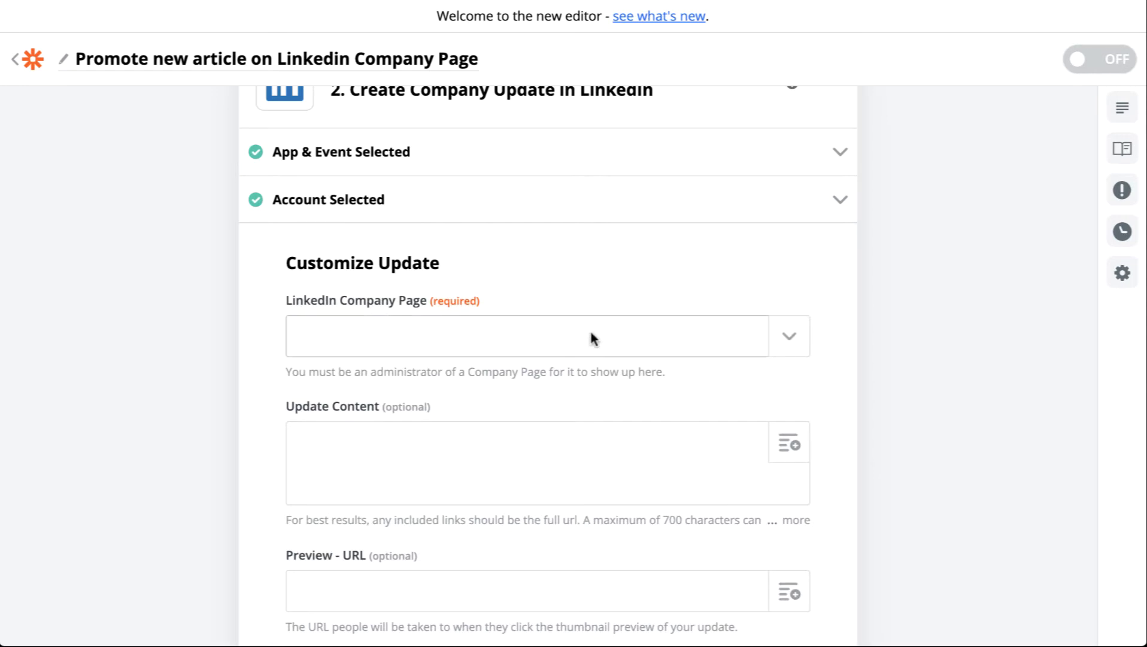
Select Company Page as the LinkedIn Company Page and write "Check out our latest article -" as update content
left_click(786, 330)
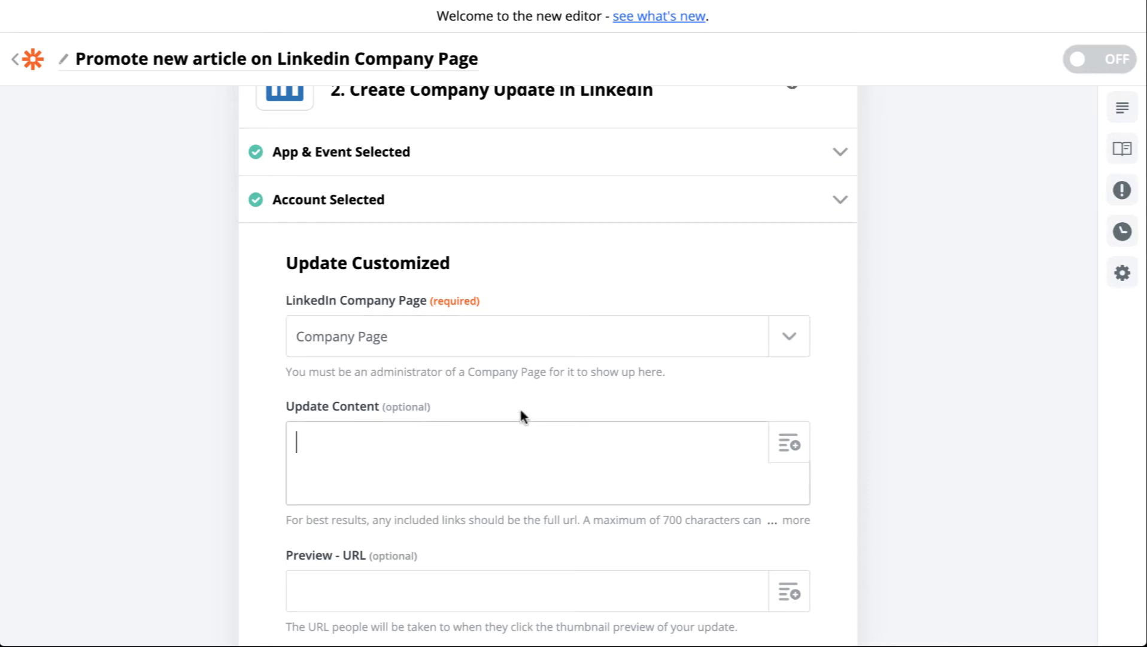
scroll(479, 327, "down", 2)
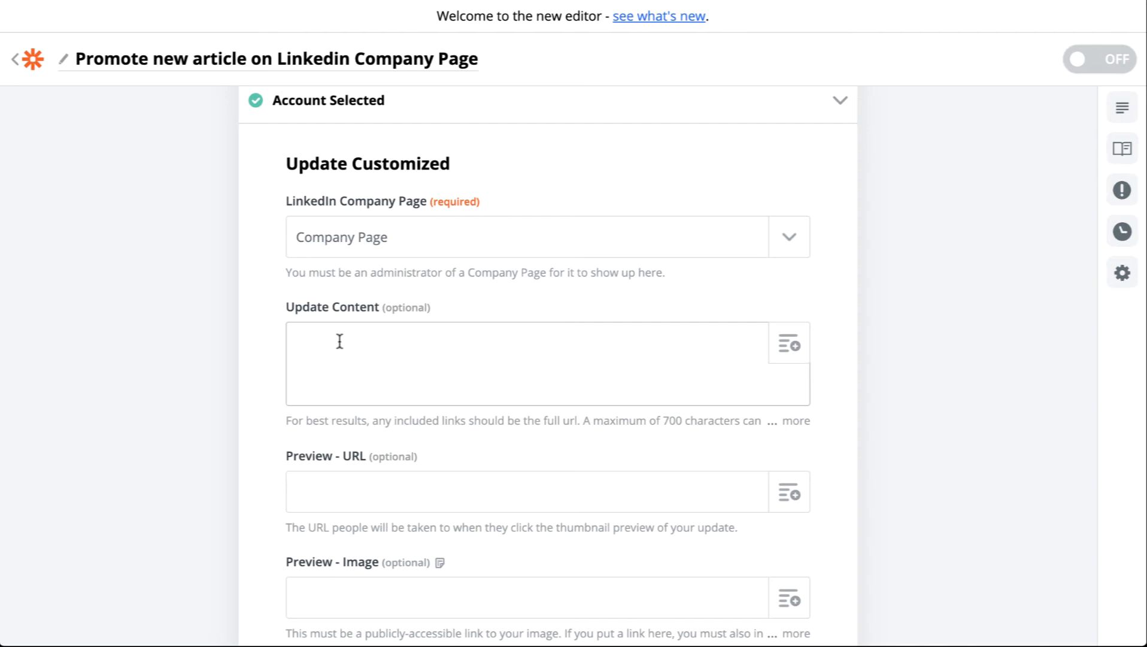
type("Check out our lates")
key("BackSpace")
type("est article -")
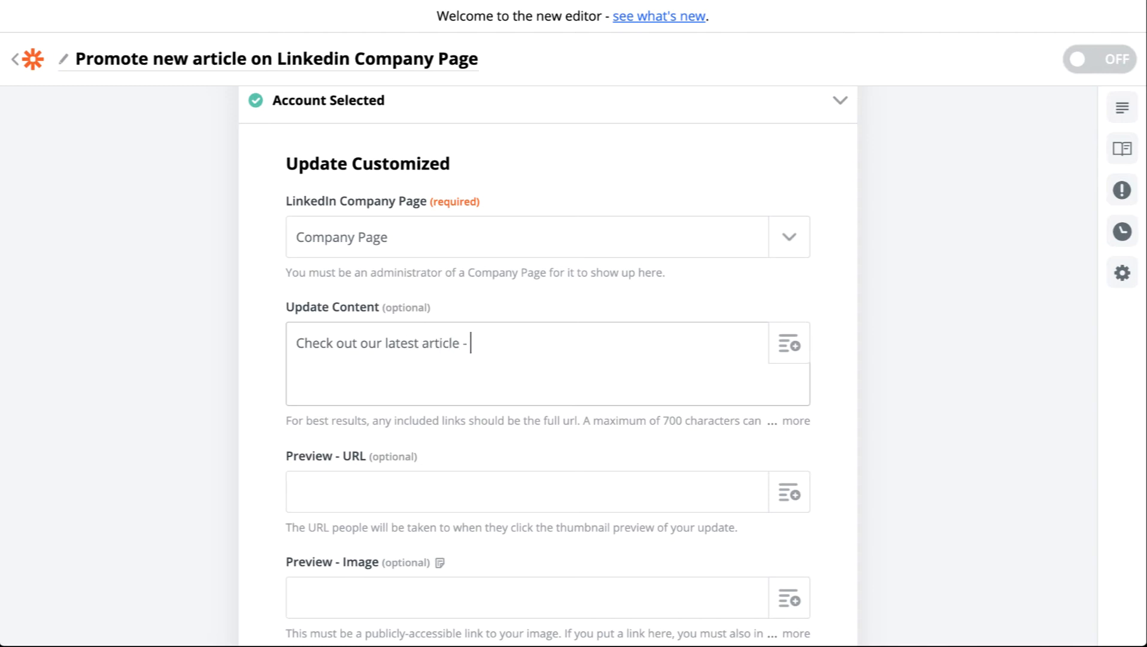
Insert the feed item's Title field after the update content text
left_click(789, 345)
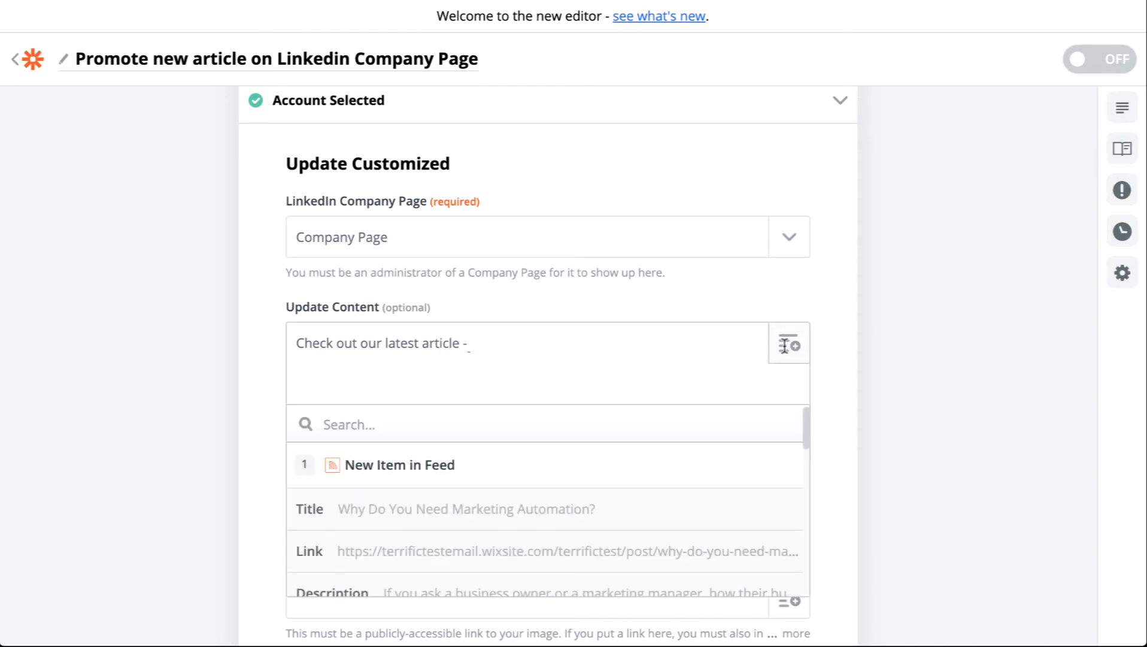
scroll(560, 266, "down", 2)
left_click(415, 401)
left_click(415, 384)
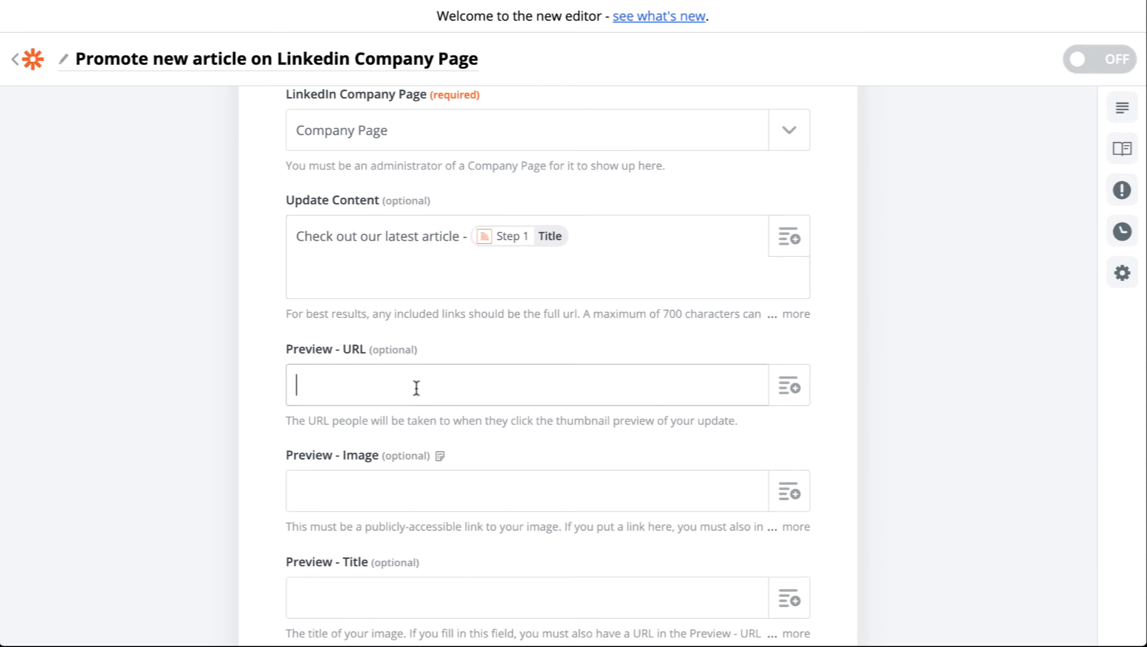
Map Preview - URL to the feed item's Link field
left_click(791, 396)
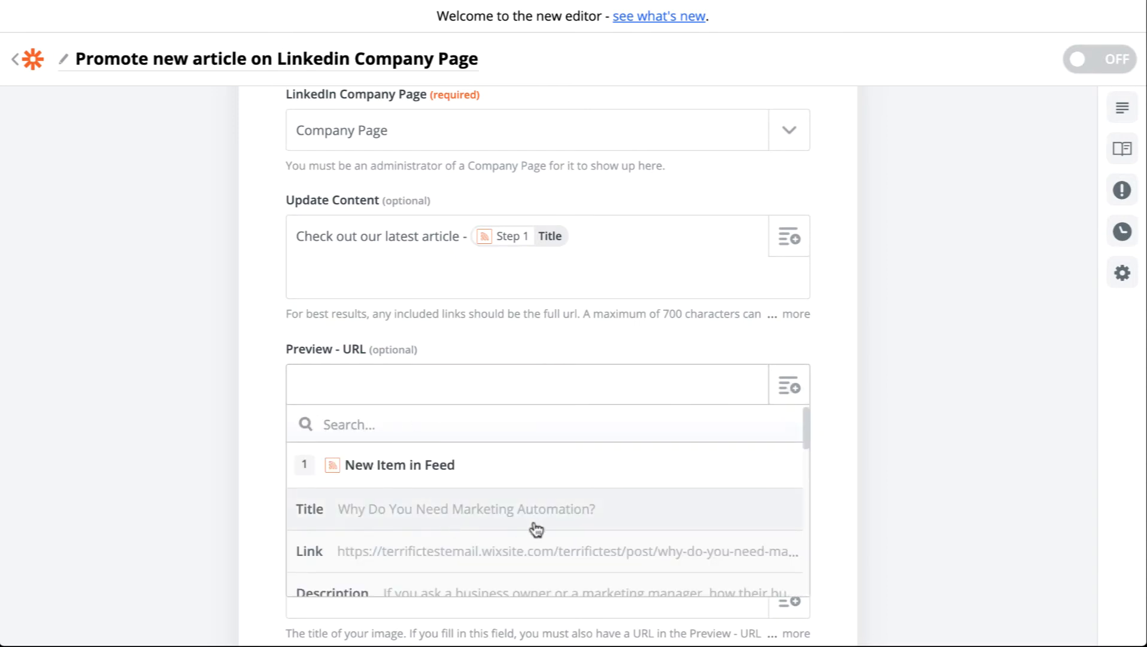
left_click(524, 557)
scroll(521, 449, "up", 1)
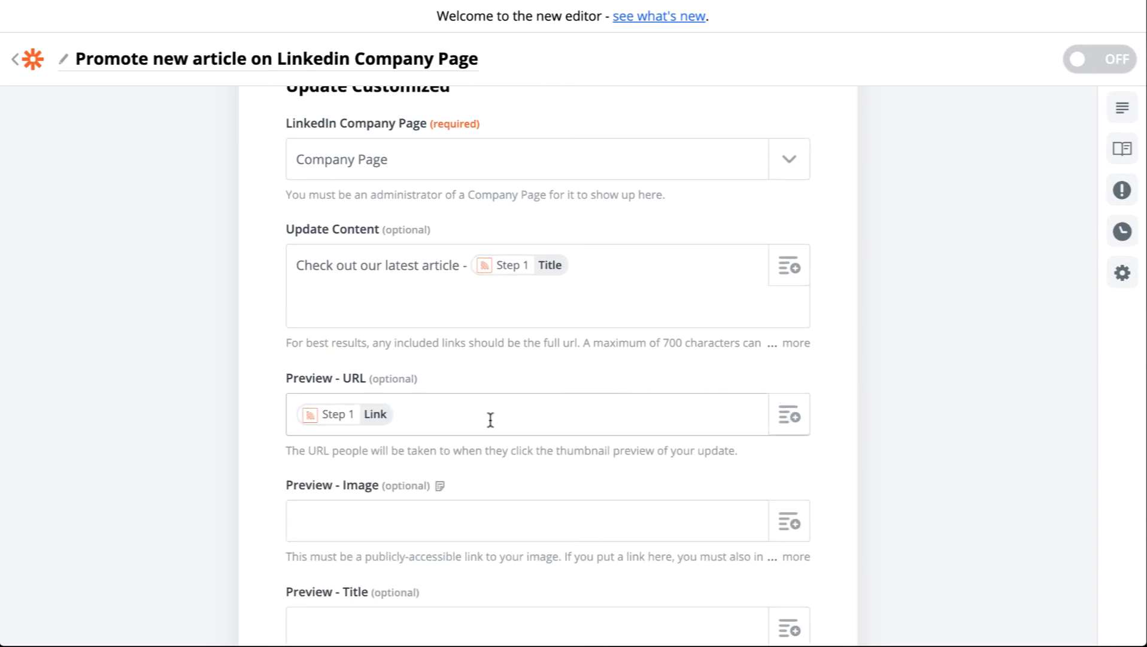
Add the feed item's Link field on a new line of the update content and continue to the test
left_click(612, 276)
key("Return")
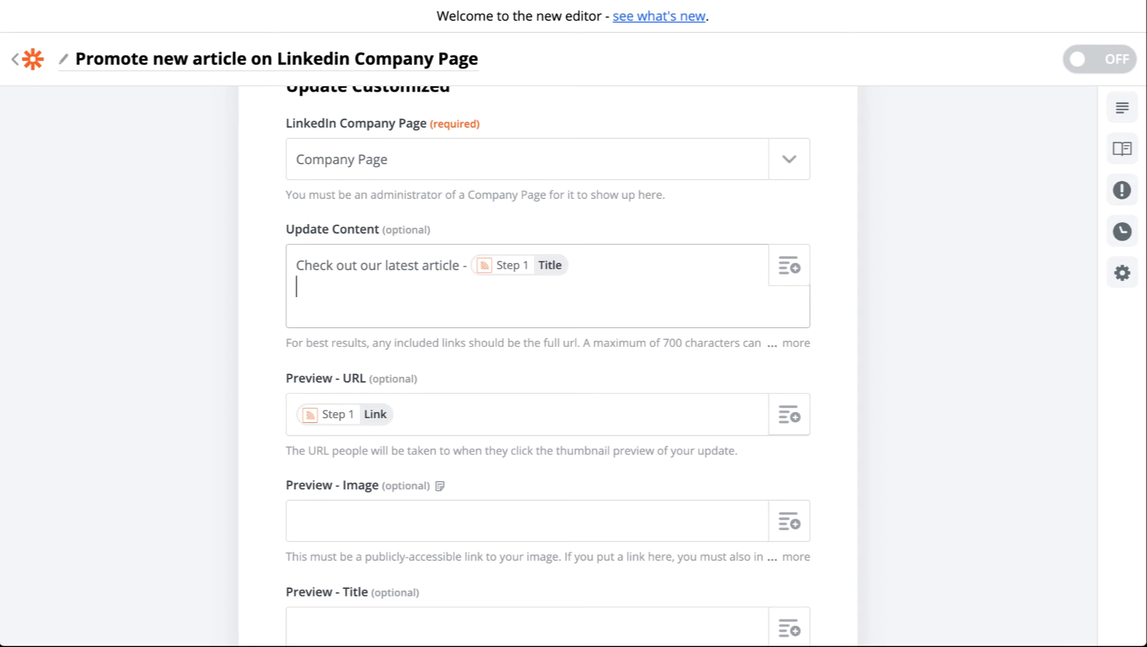
left_click(778, 264)
left_click(426, 464)
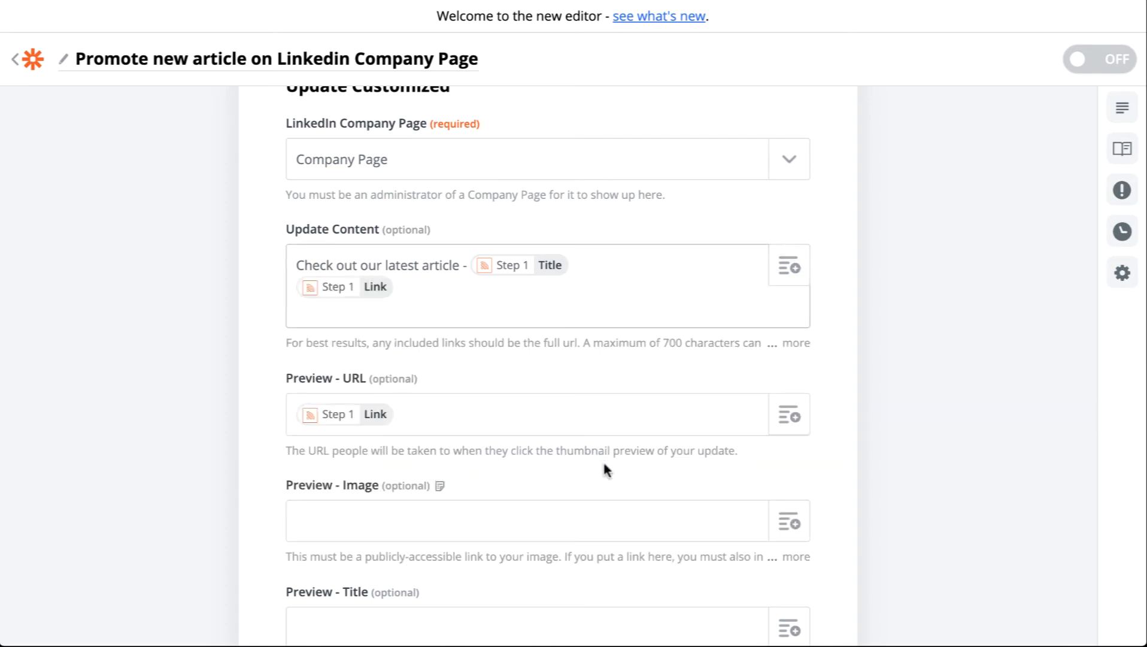
scroll(608, 472, "down", 6)
left_click(554, 521)
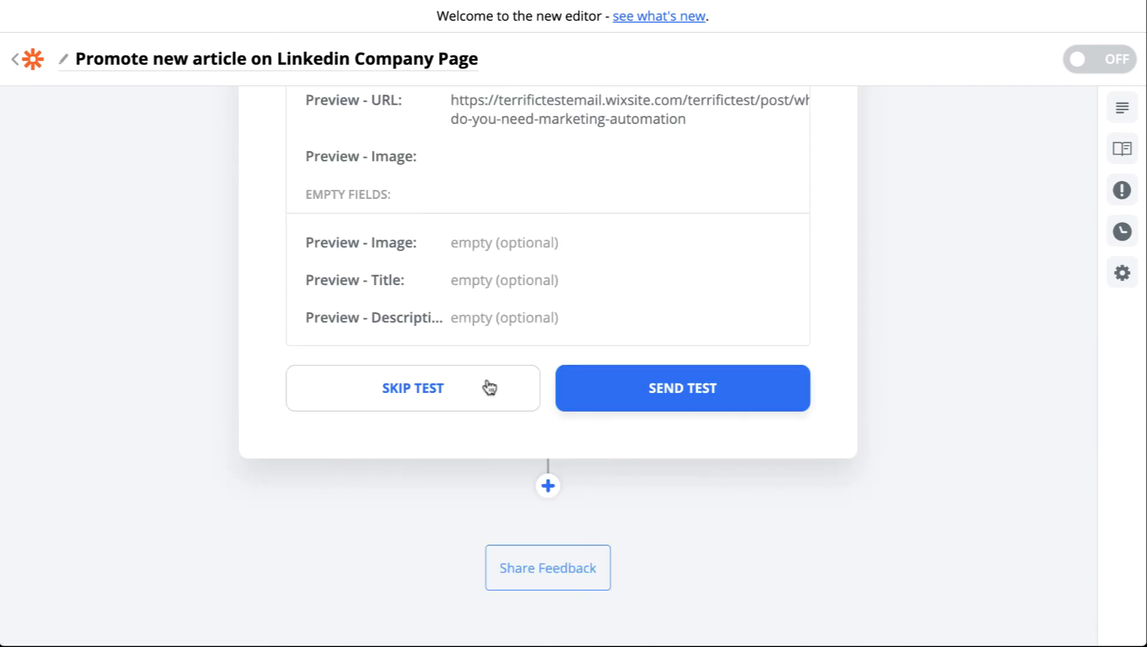
Send the test update to the LinkedIn Company Page
scroll(546, 284, "up", 2)
left_click(672, 484)
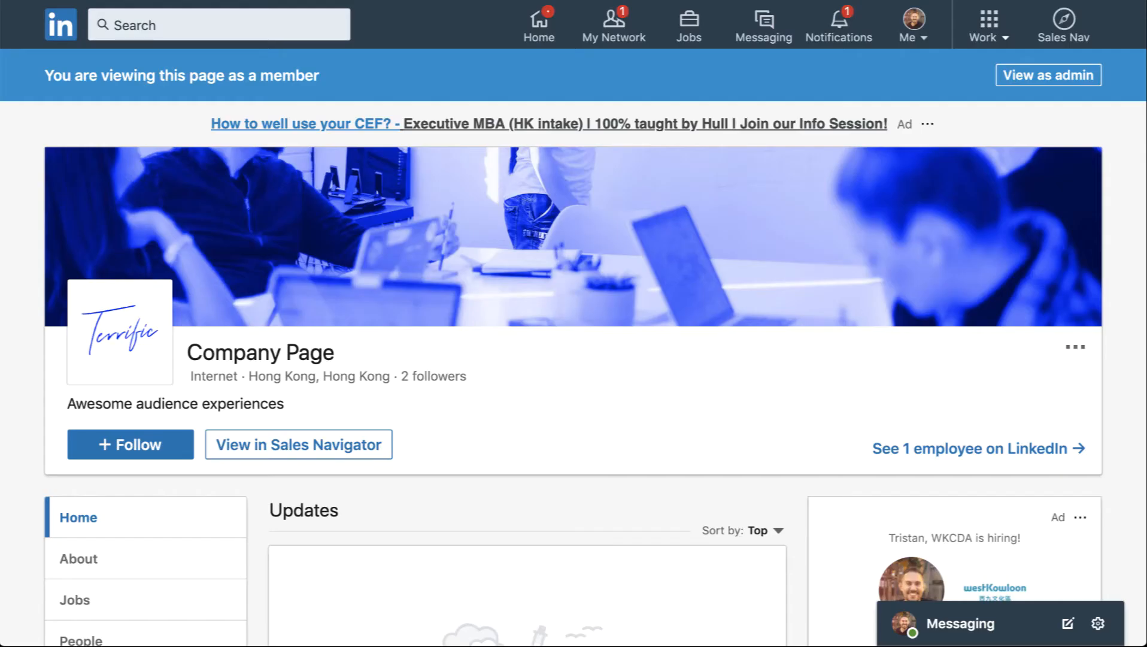
Reload the LinkedIn Company Page and inspect the newly posted test article update
key("super+r")
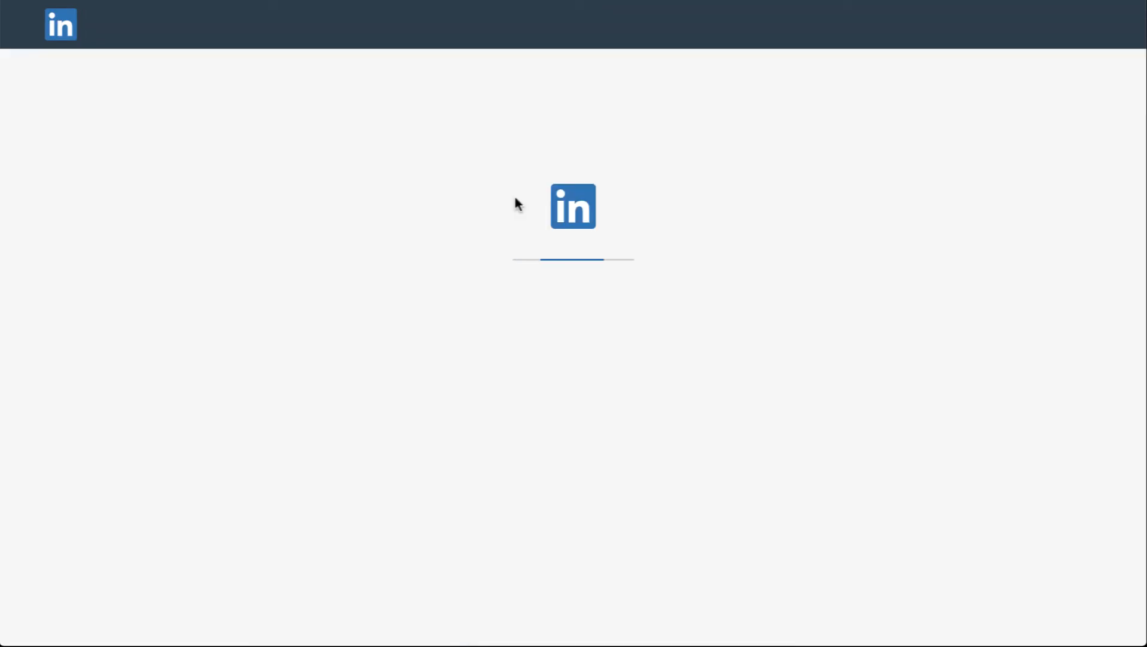
scroll(595, 420, "down", 5)
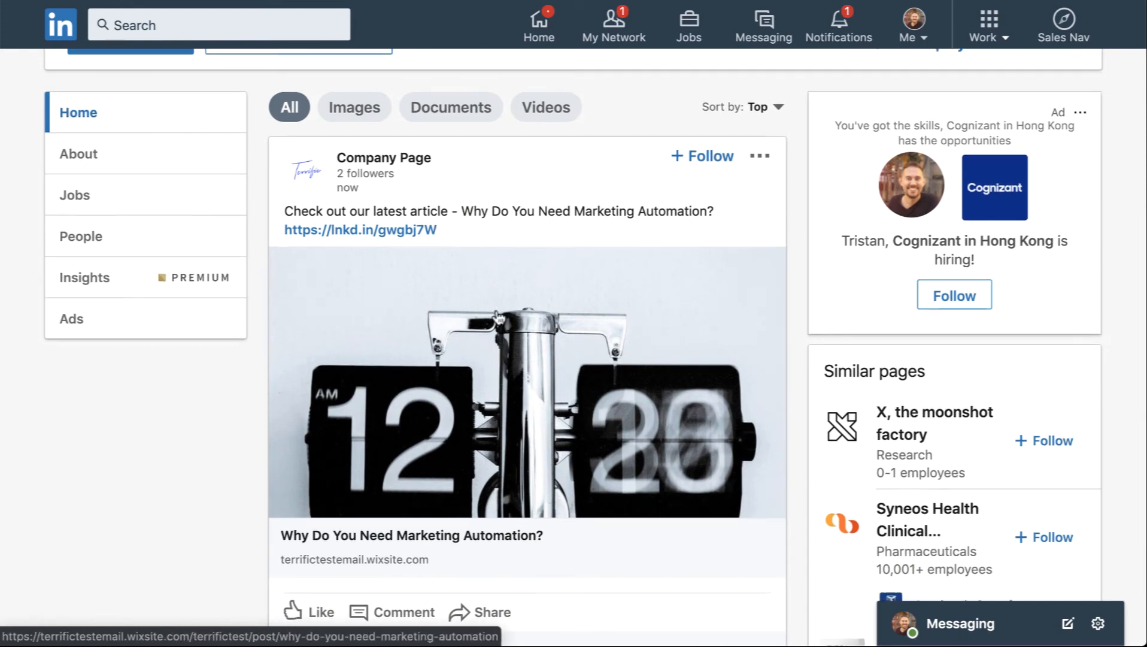
scroll(599, 430, "down", 1)
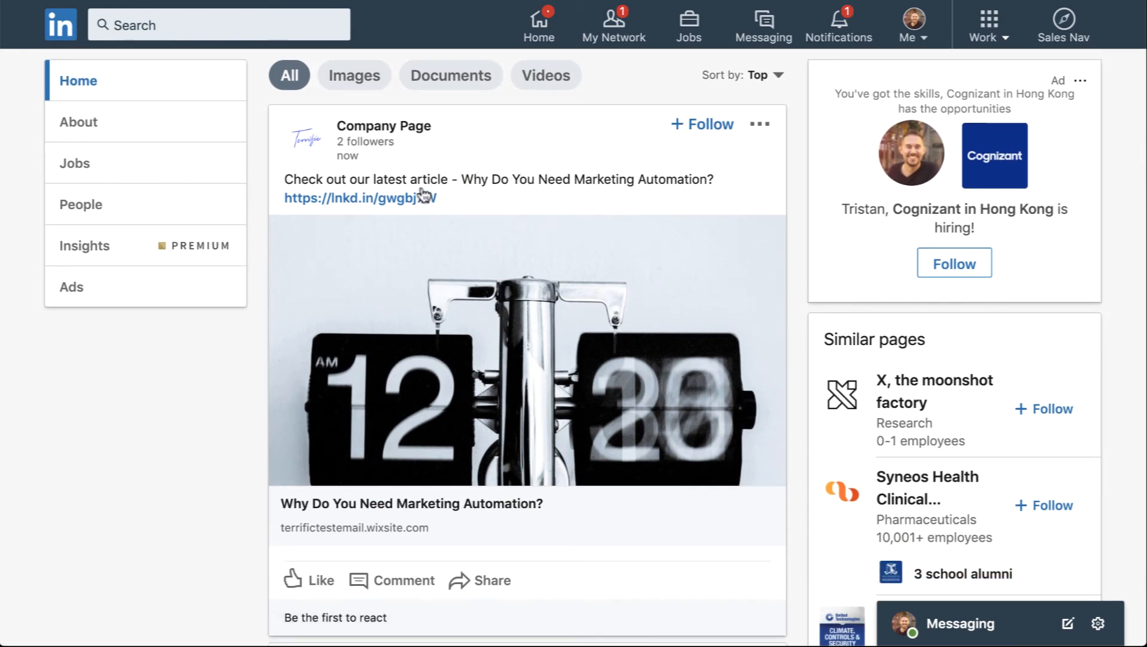
left_click(540, 422)
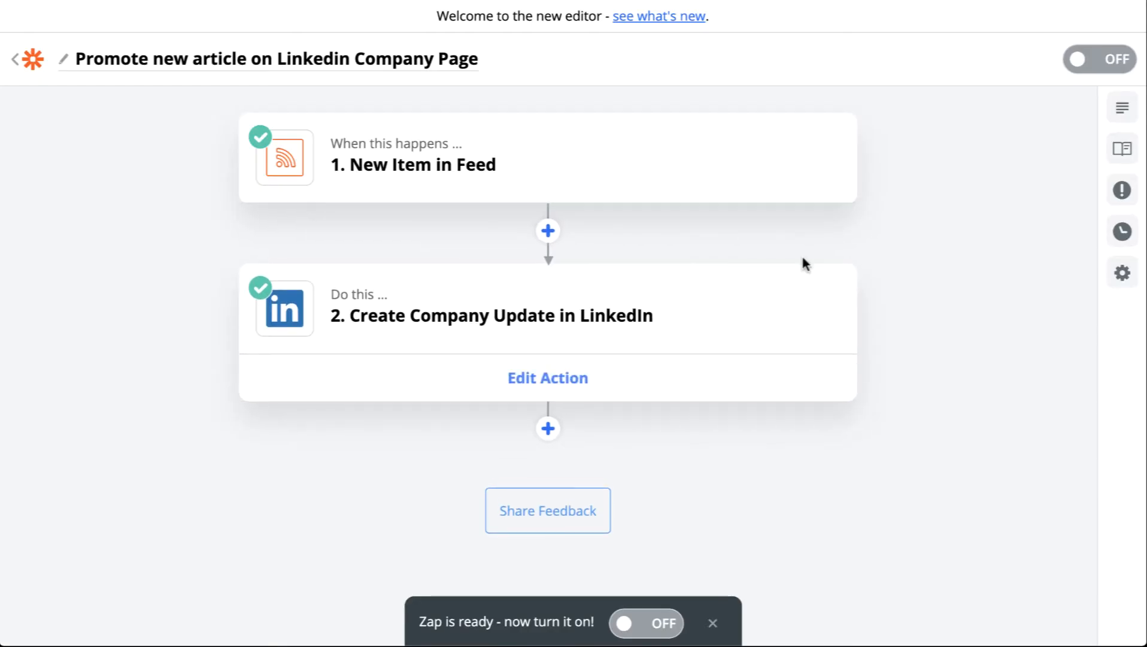
Turn the LinkedIn Company Page zap on and return to the list of zaps
left_click(1102, 53)
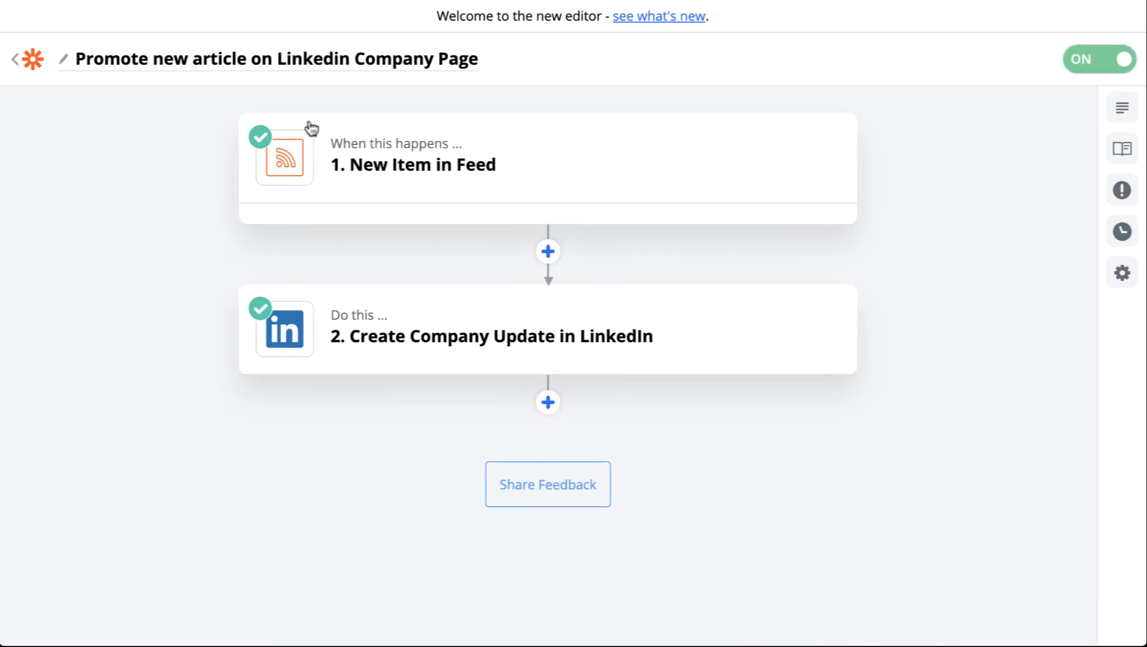
left_click(33, 64)
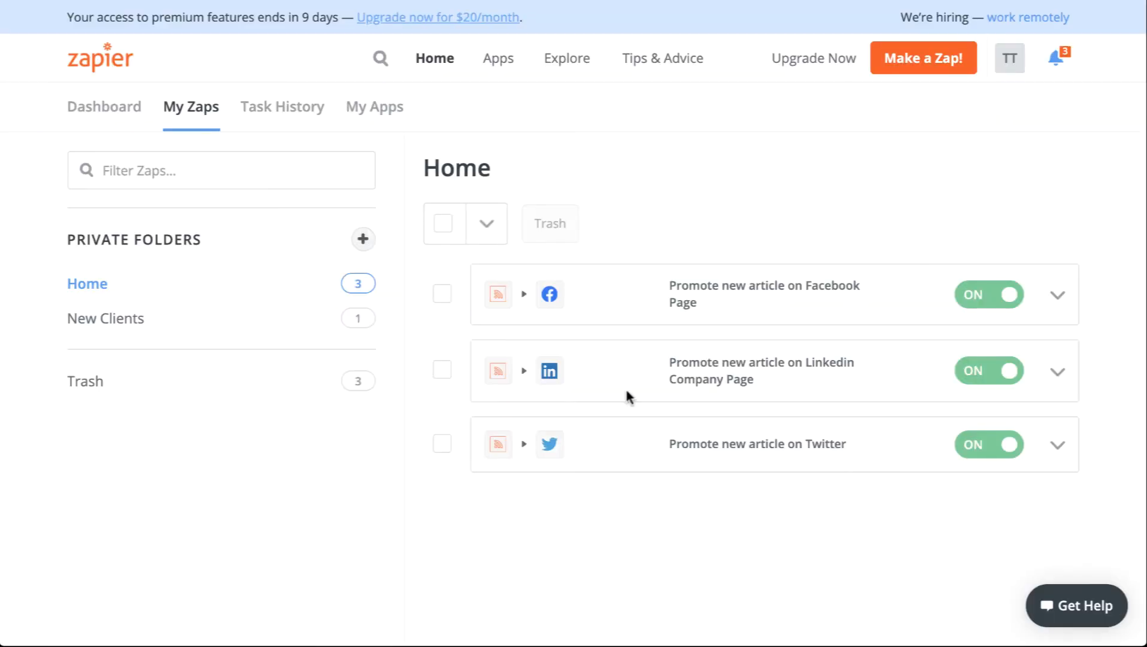
Create a new private folder named "Article Promotion"
left_click(364, 240)
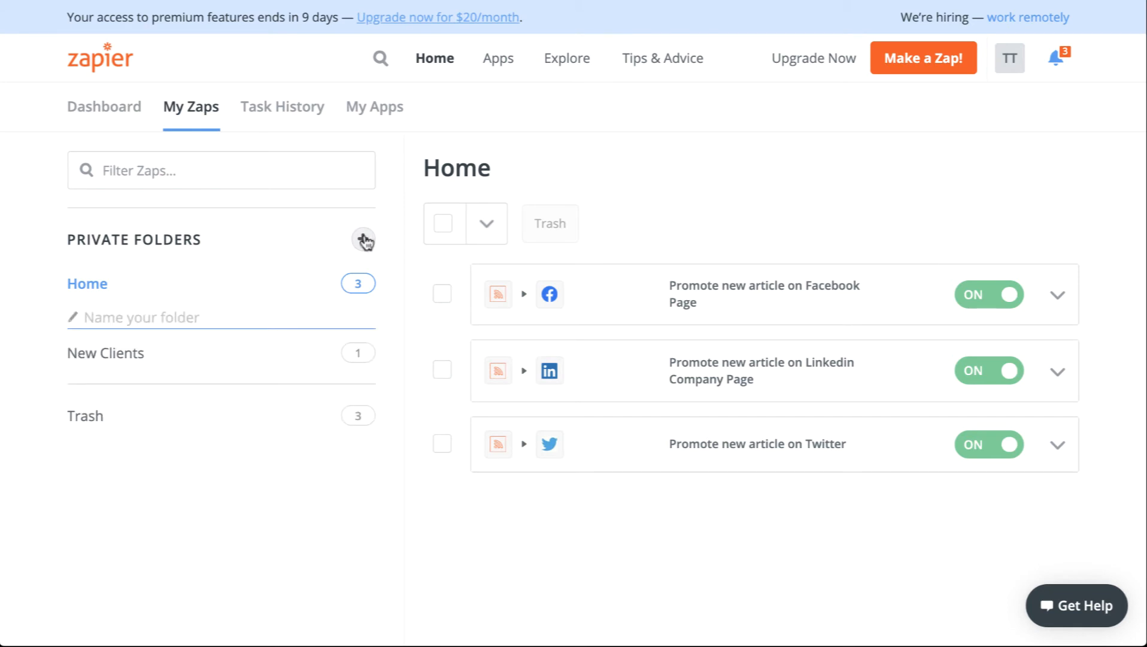
type("Promotion ")
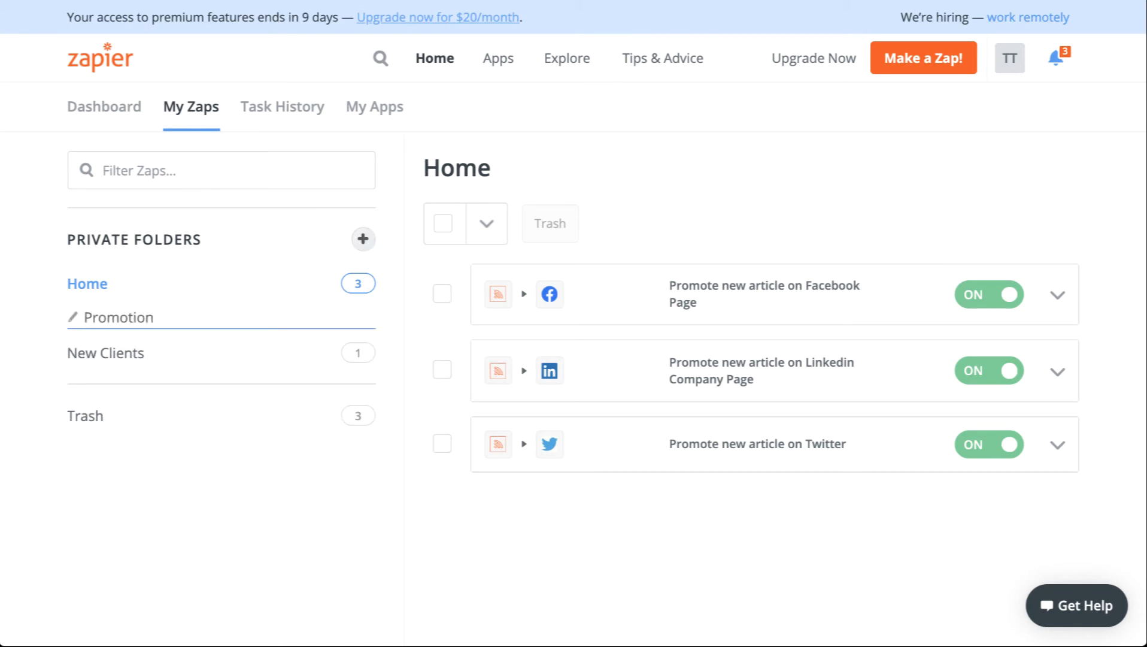
type("Article")
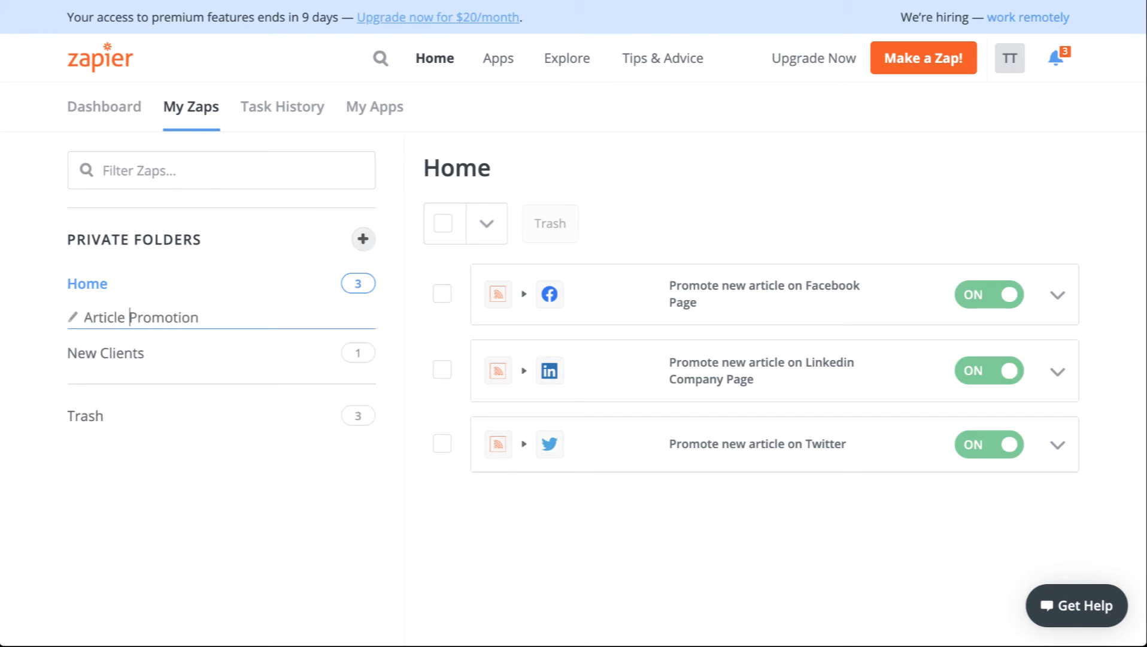
key("Return")
Move the Facebook, LinkedIn and Twitter article zaps into the Article Promotion folder and open that folder
left_click(1057, 294)
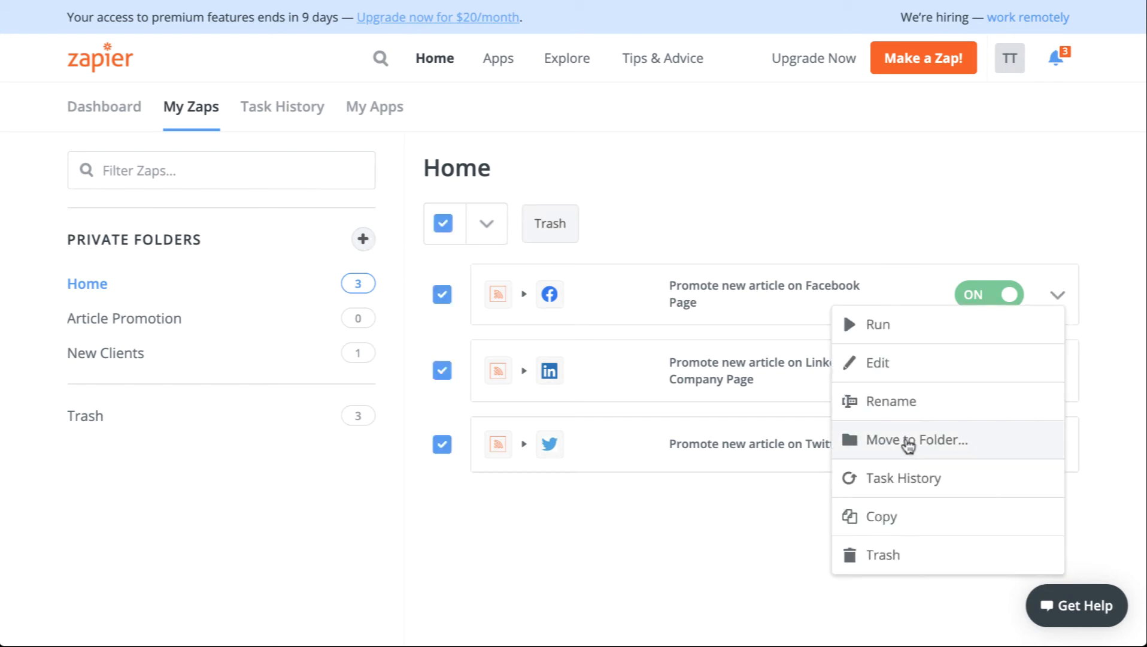
left_click(907, 442)
left_click(971, 454)
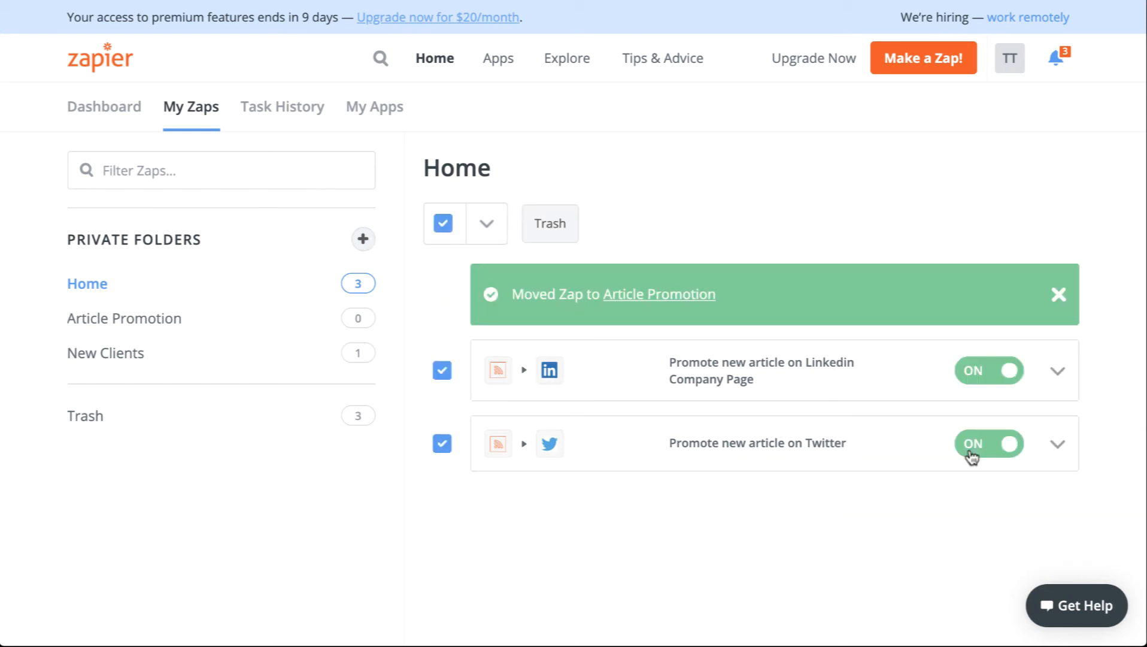
left_click(1057, 371)
left_click(885, 518)
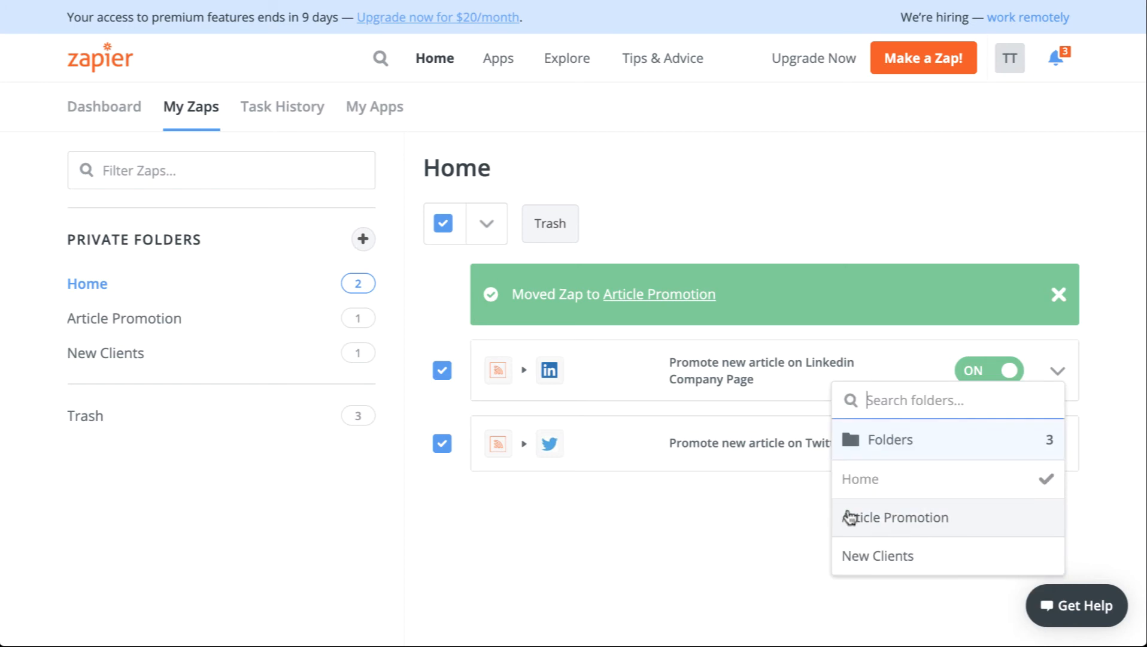
left_click(849, 516)
left_click(1057, 446)
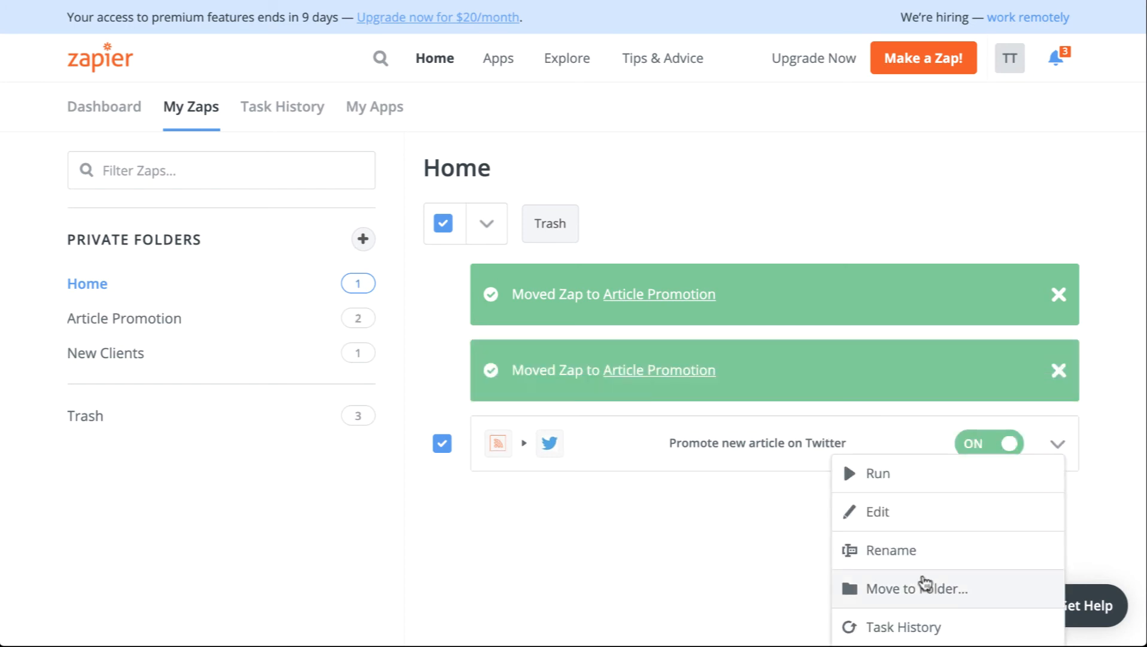
left_click(927, 585)
left_click(906, 593)
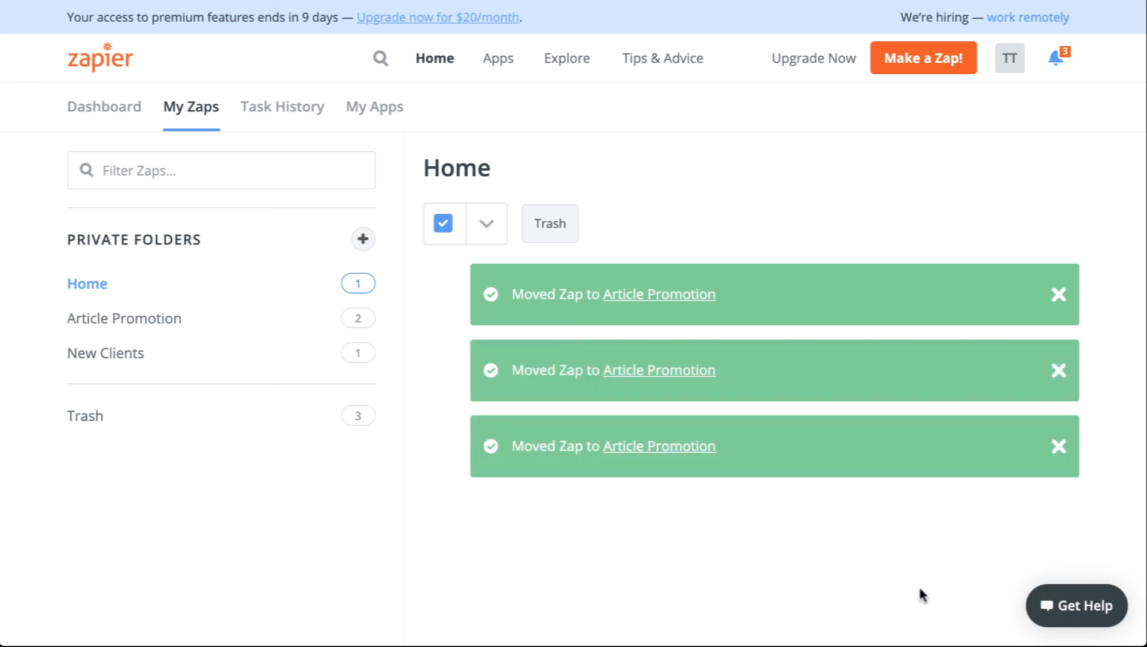
left_click(153, 321)
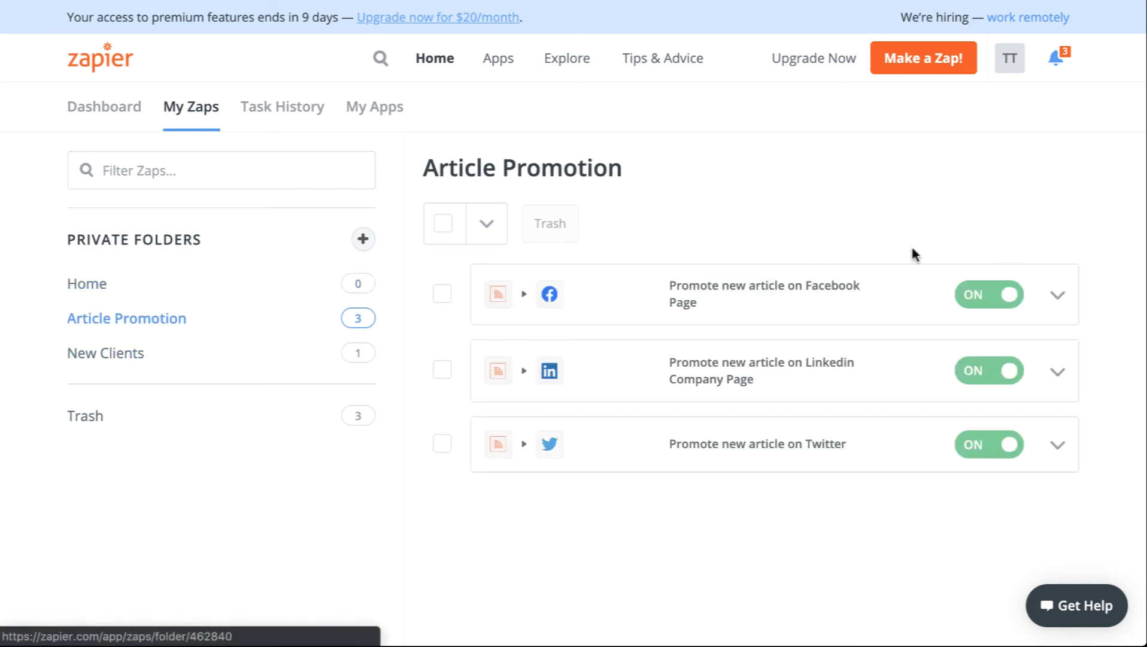